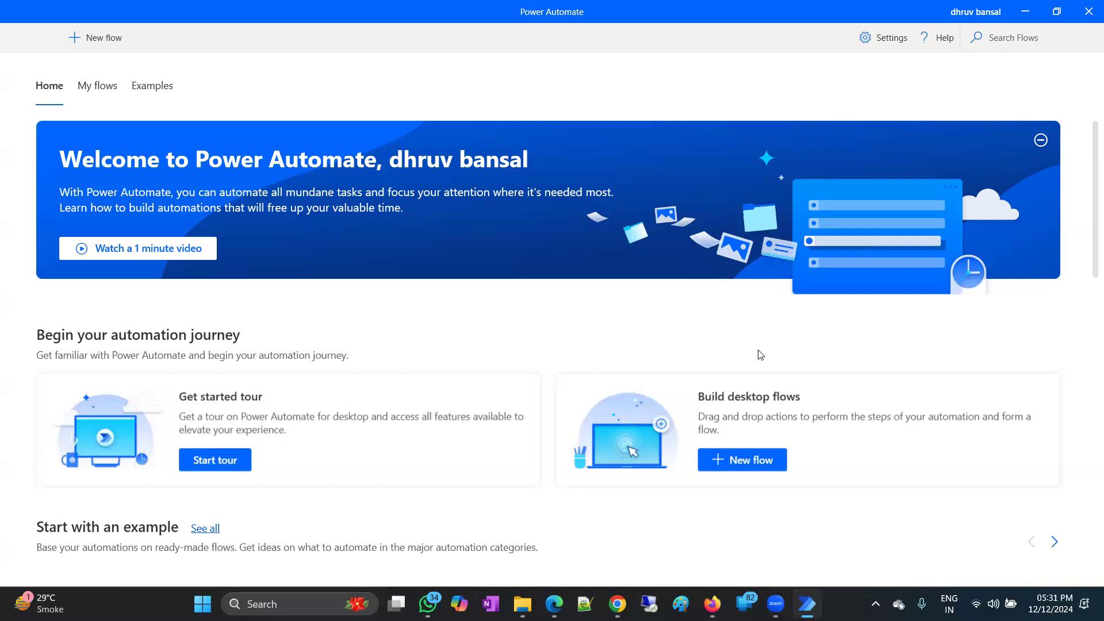
Open the full example categories list and view the Excel Automation example flows.
scroll(425, 345, down, 3)
scroll(345, 345, down, 2)
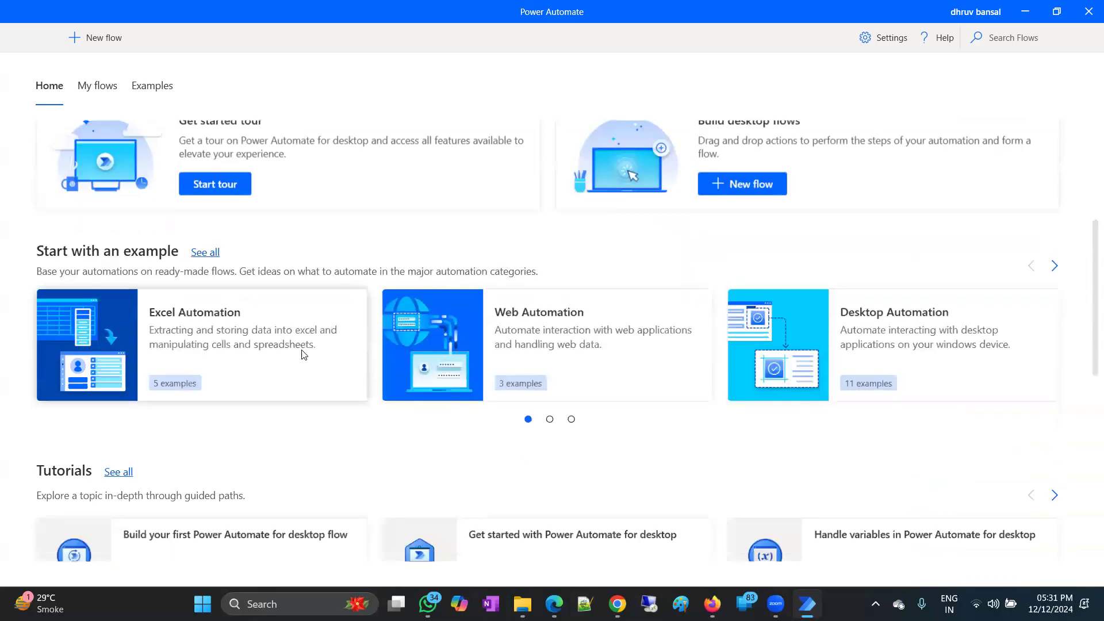
click(206, 253)
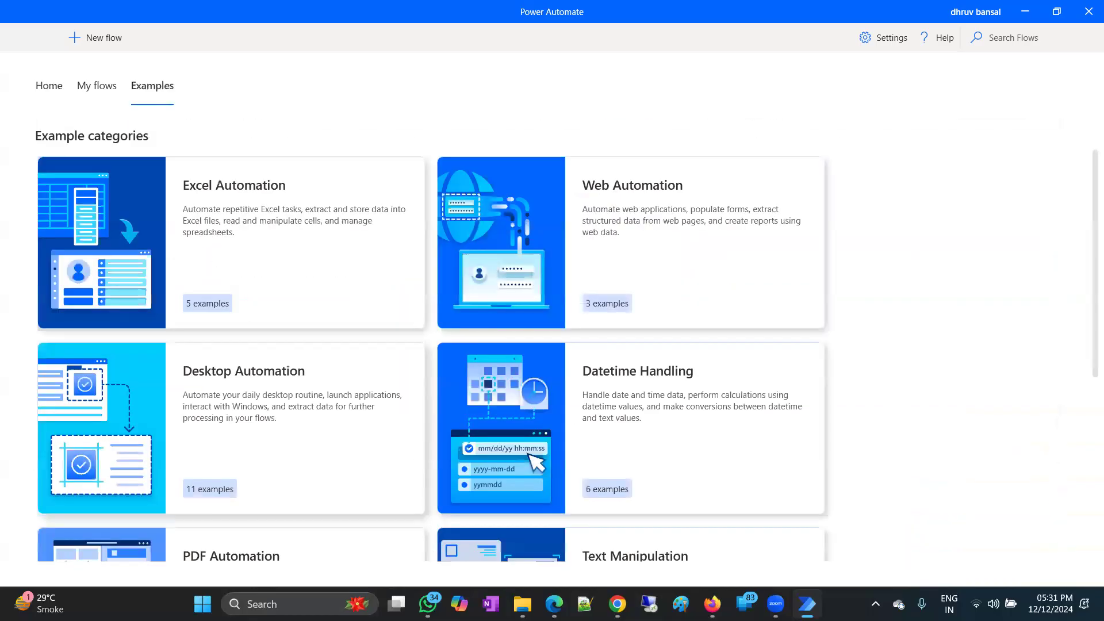
click(291, 212)
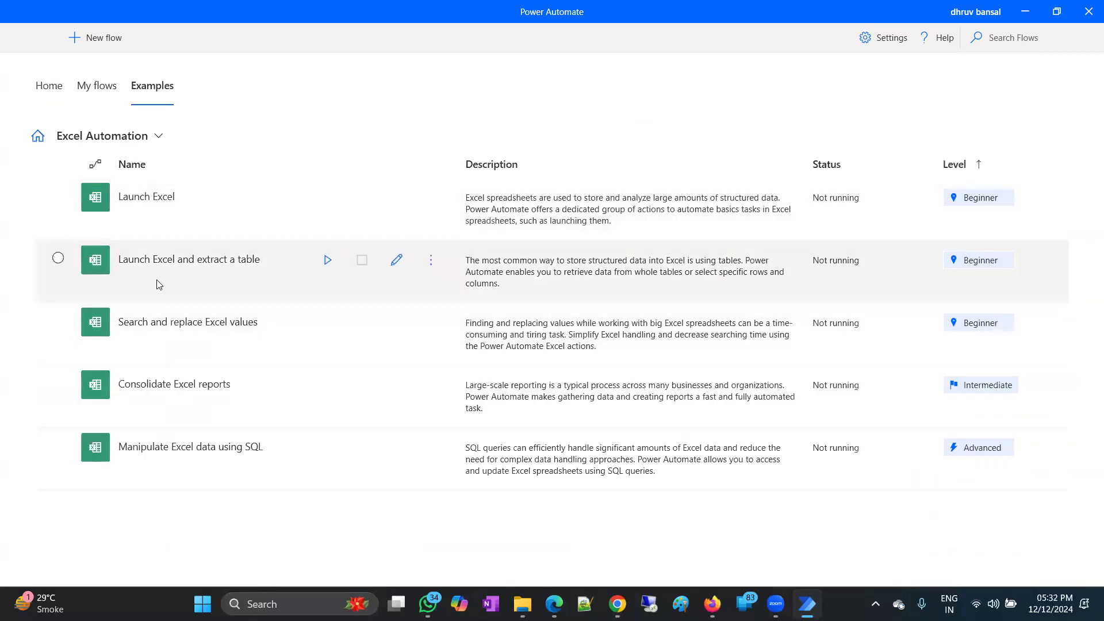
Glance at My flows, then view the Web Automation examples and return to the categories overview.
click(95, 94)
click(138, 95)
click(138, 138)
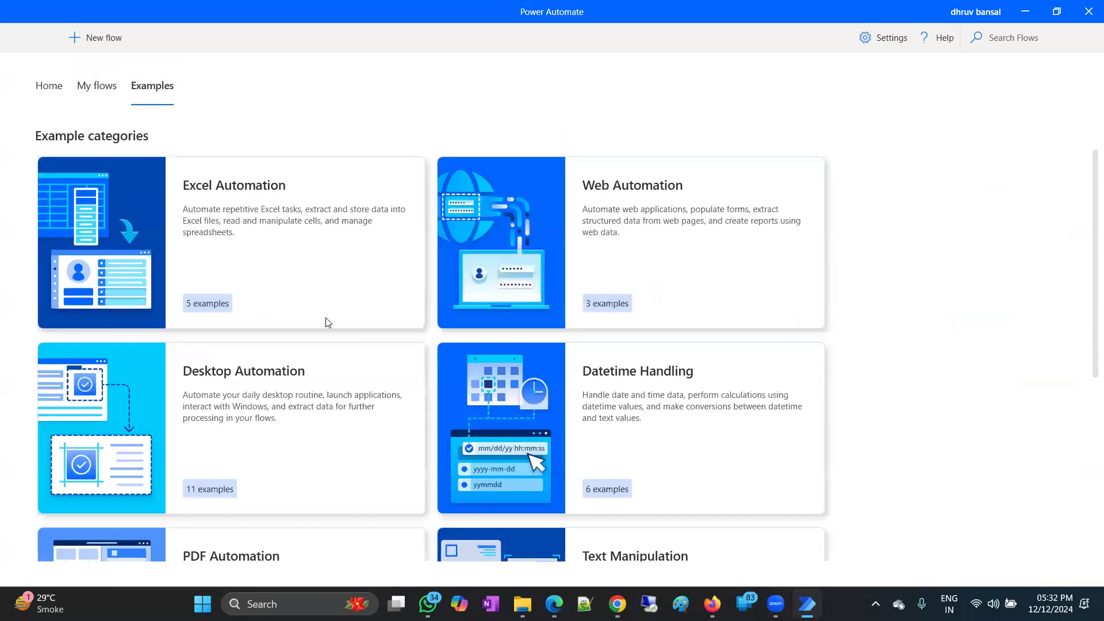
click(639, 213)
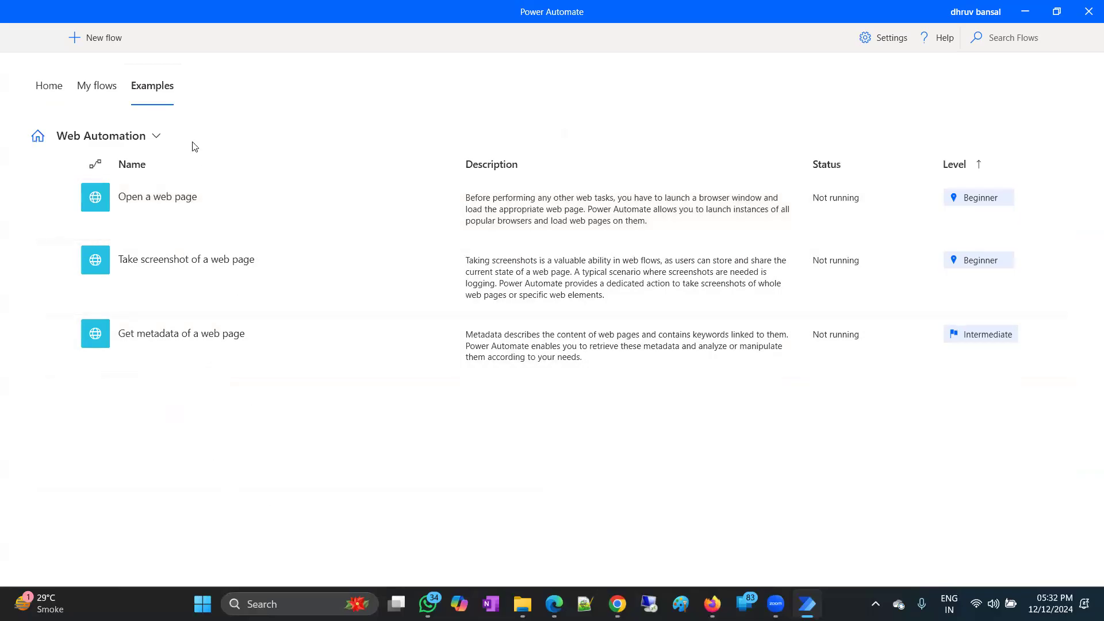
click(158, 90)
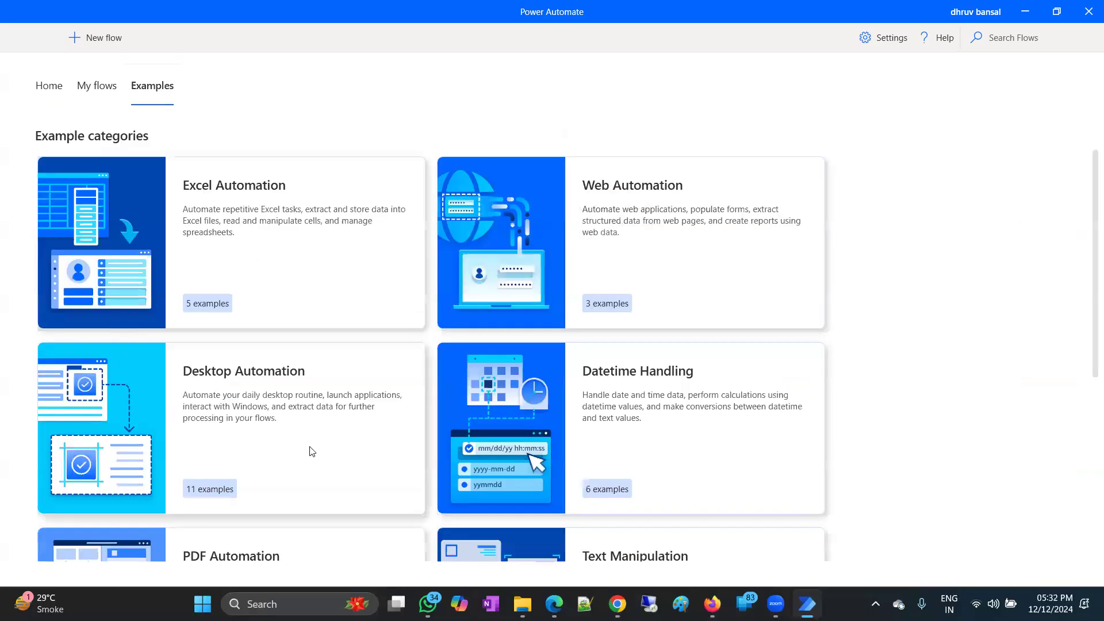
scroll(340, 354, down, 3)
scroll(509, 325, down, 2)
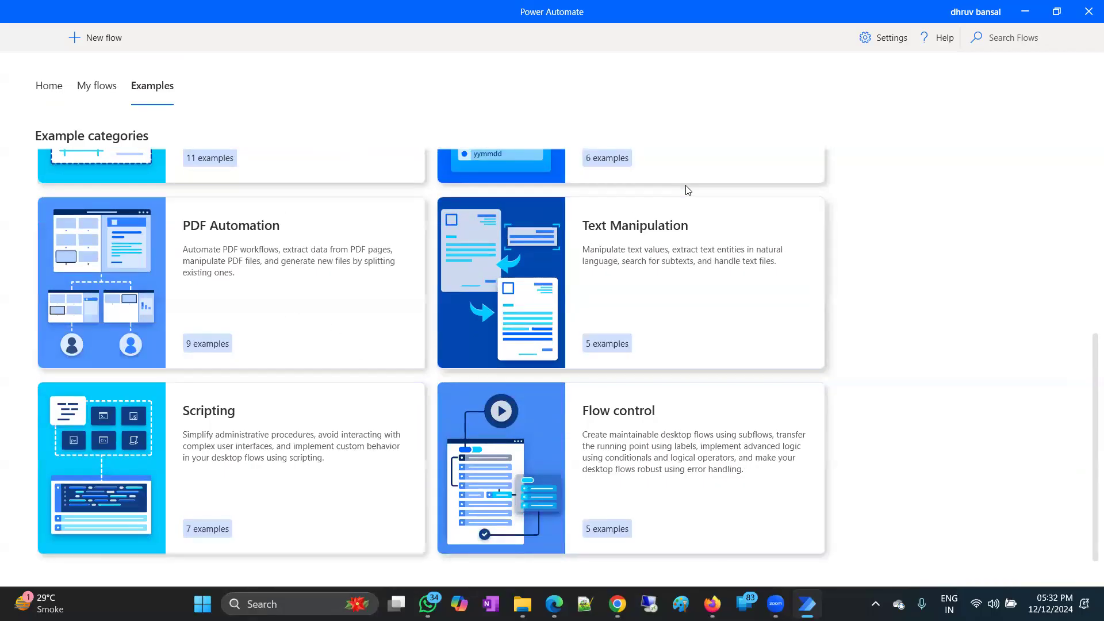
scroll(522, 375, up, 2)
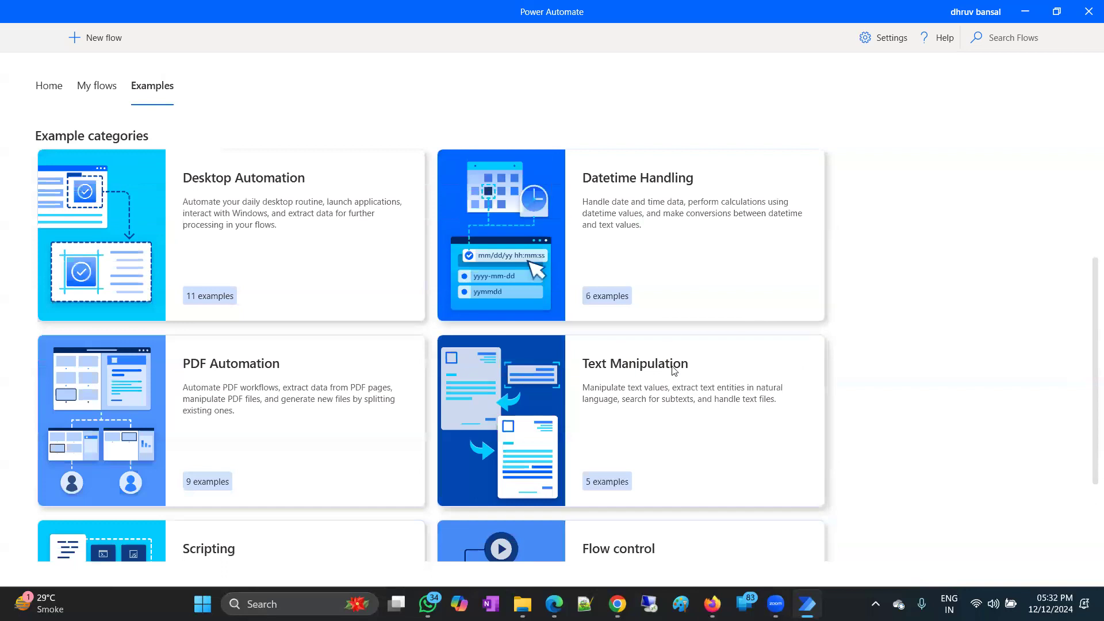
scroll(666, 371, up, 3)
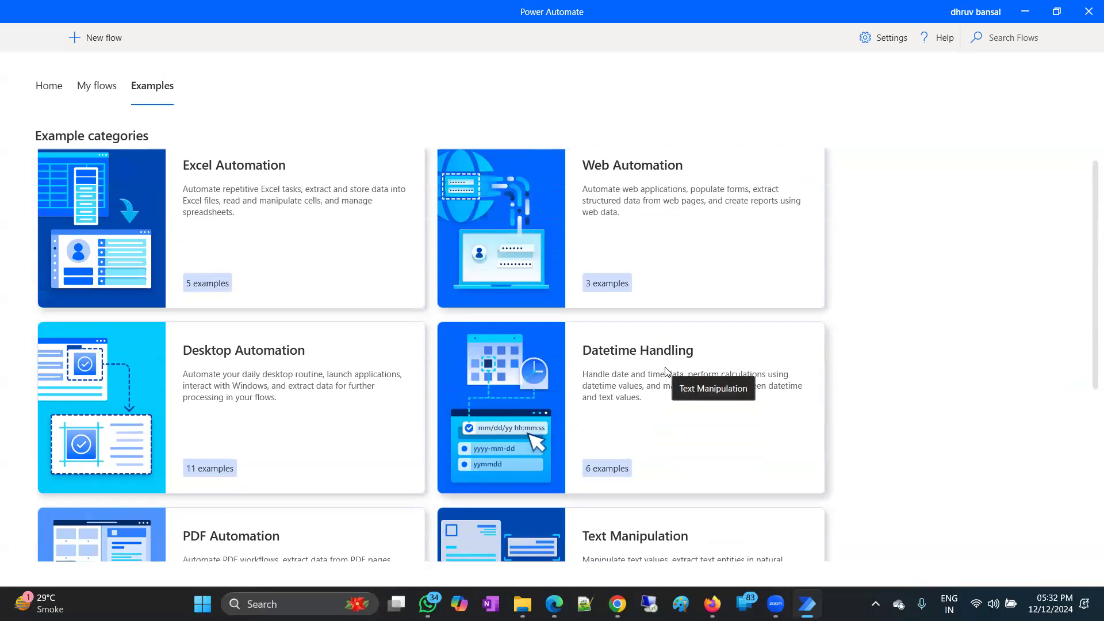
From My flows, create a new desktop flow named 'test'.
click(83, 91)
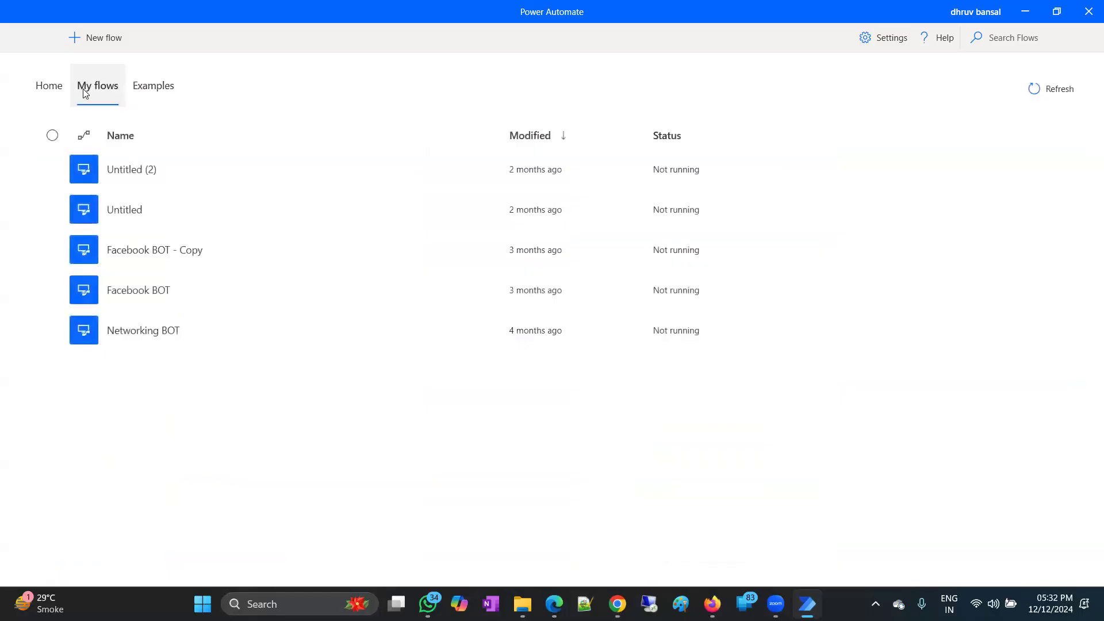
click(85, 39)
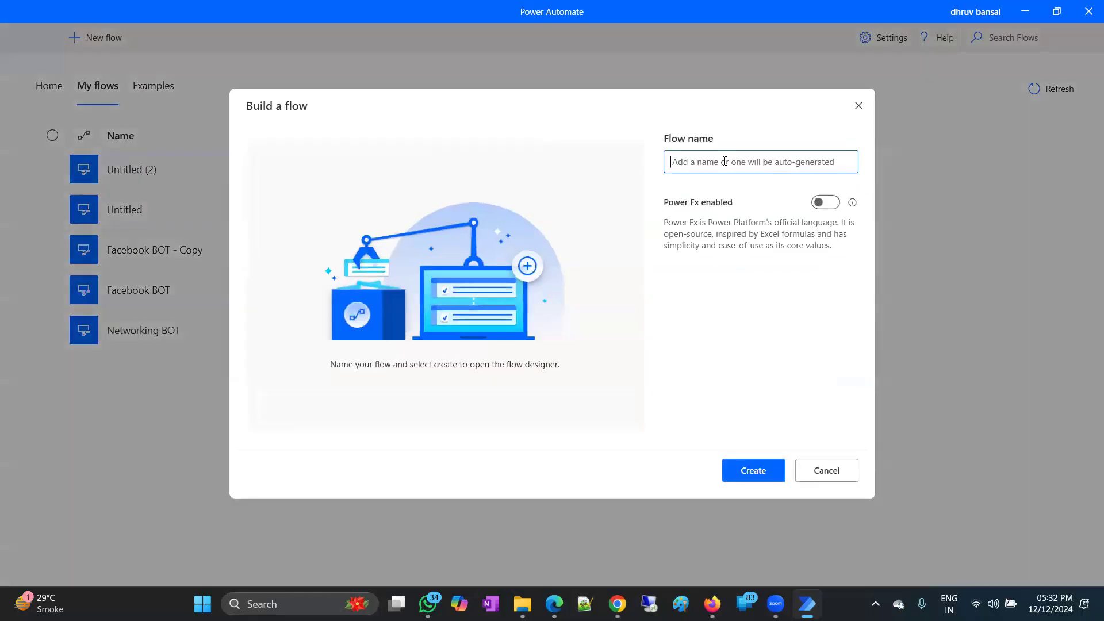
text(test)
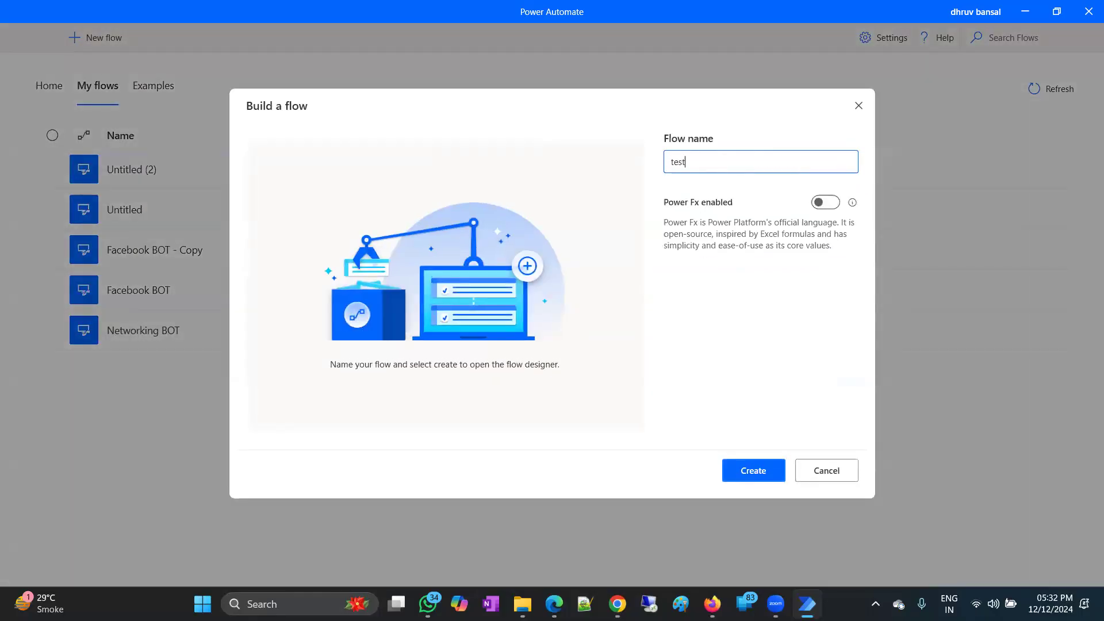
click(762, 469)
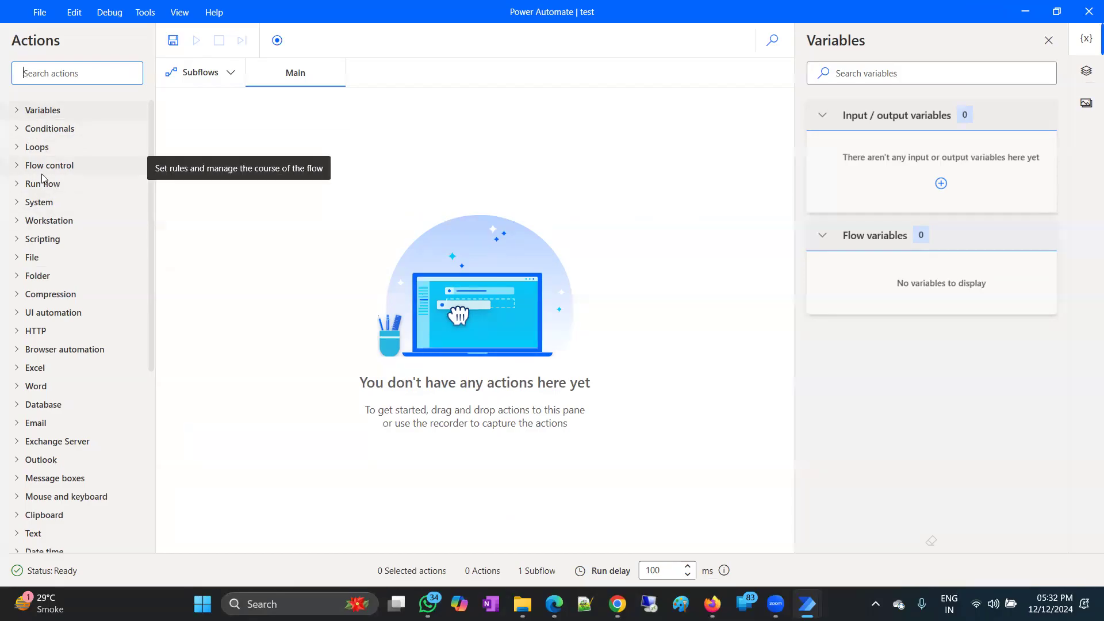
click(20, 239)
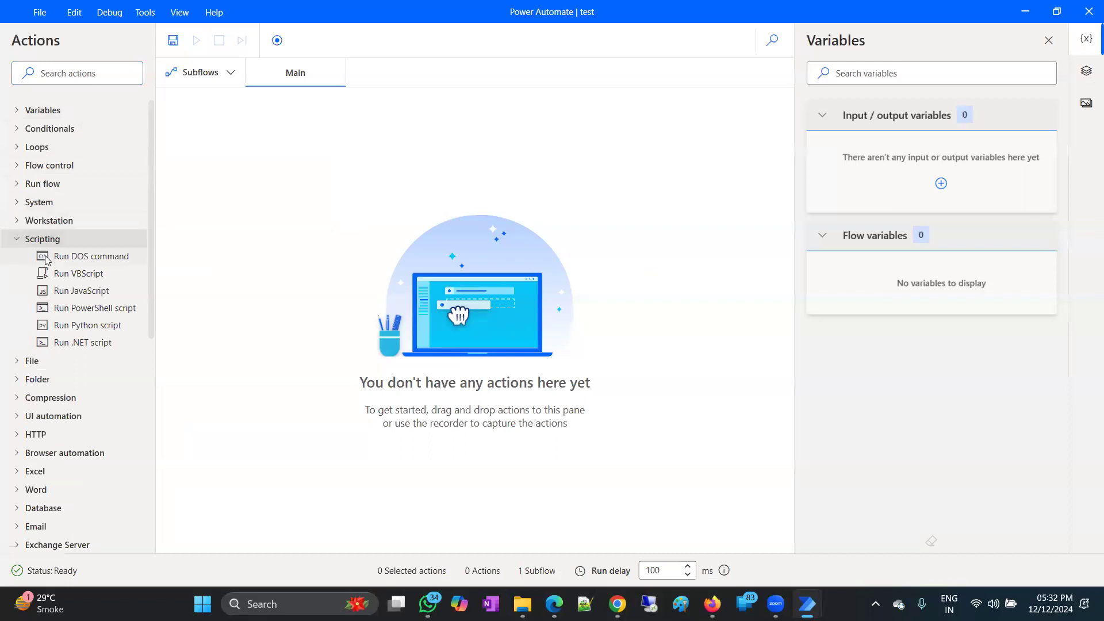
drag(95, 310, 497, 232)
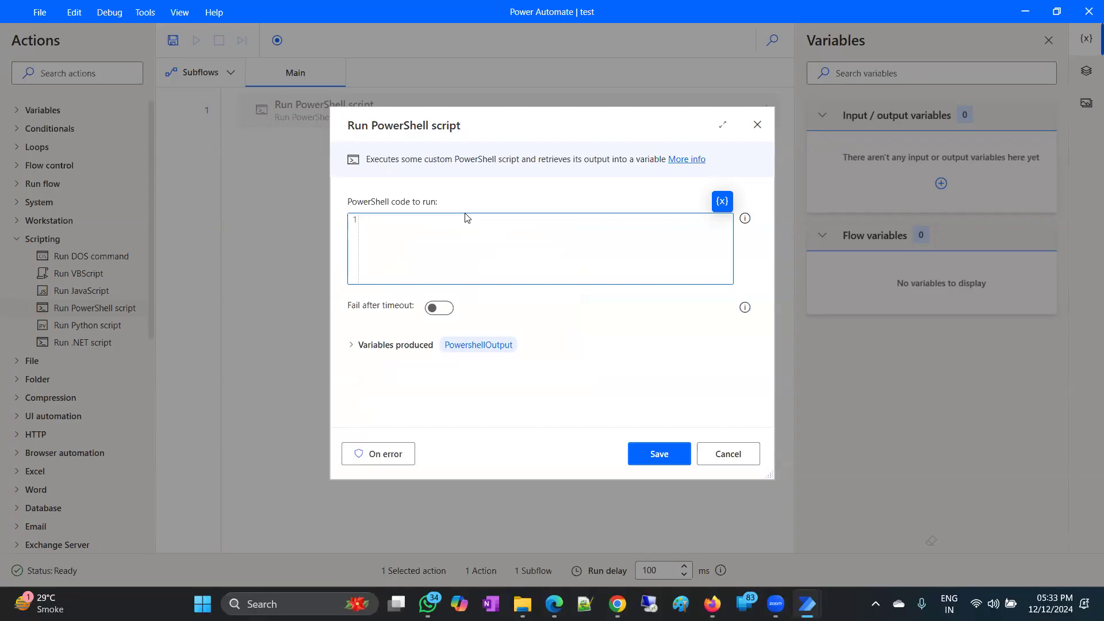
click(710, 454)
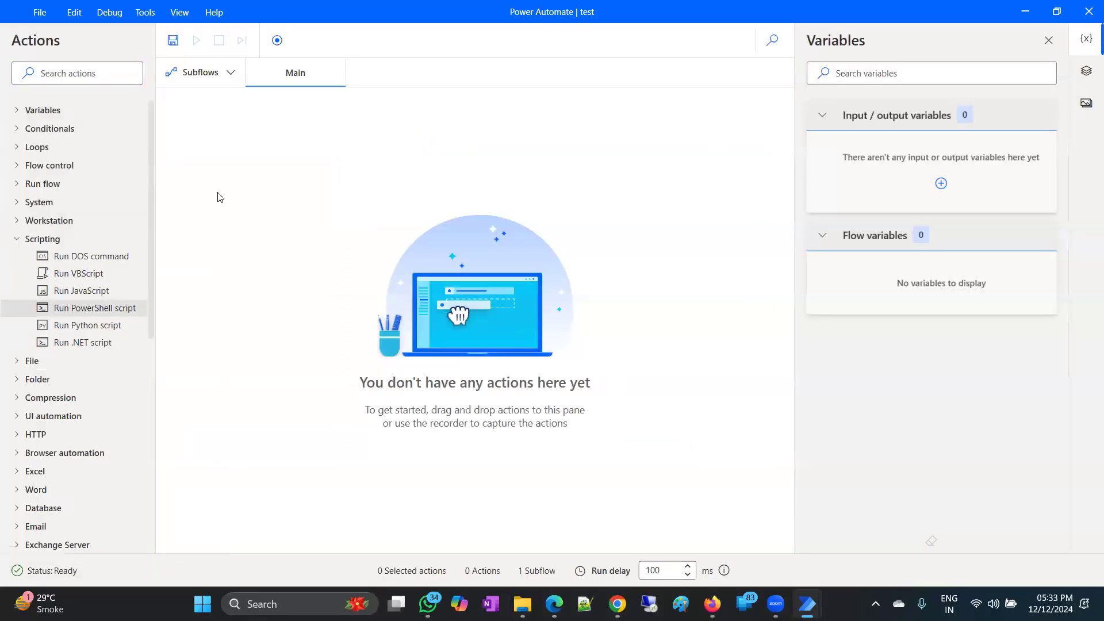
scroll(117, 268, down, 3)
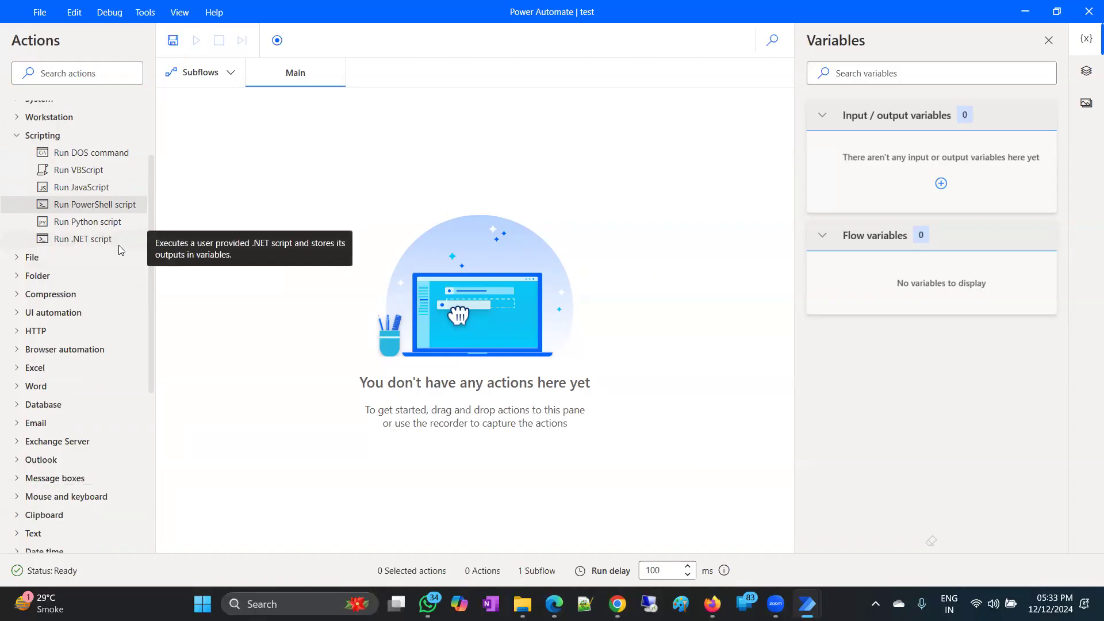
Add a Read from CSV file action and browse to the Downloads folder.
click(16, 259)
scroll(17, 257, down, 3)
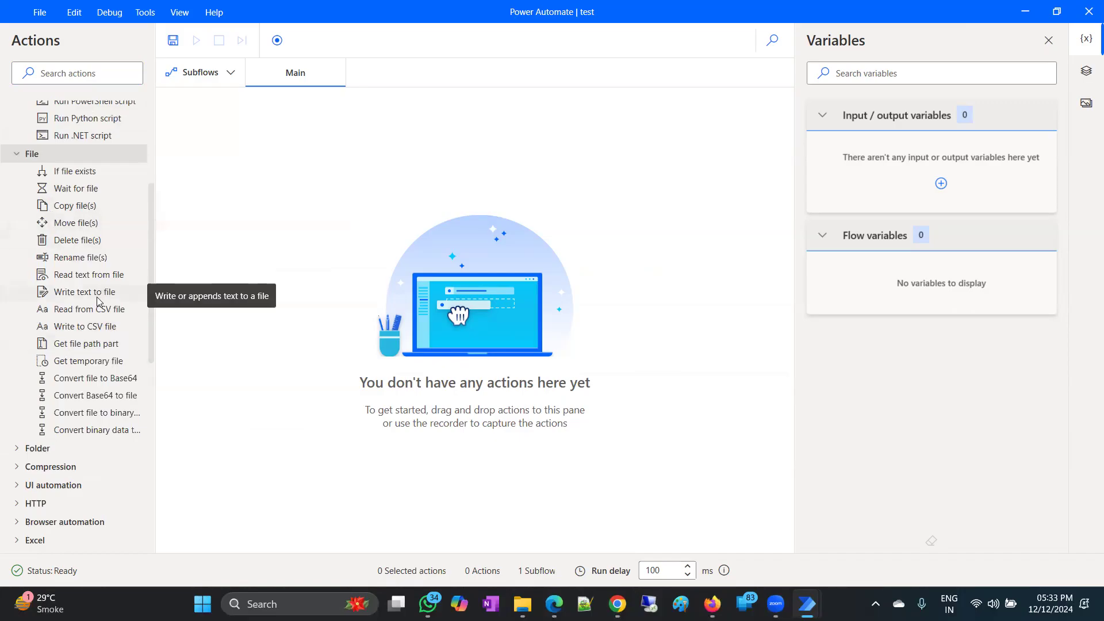
drag(83, 310, 431, 151)
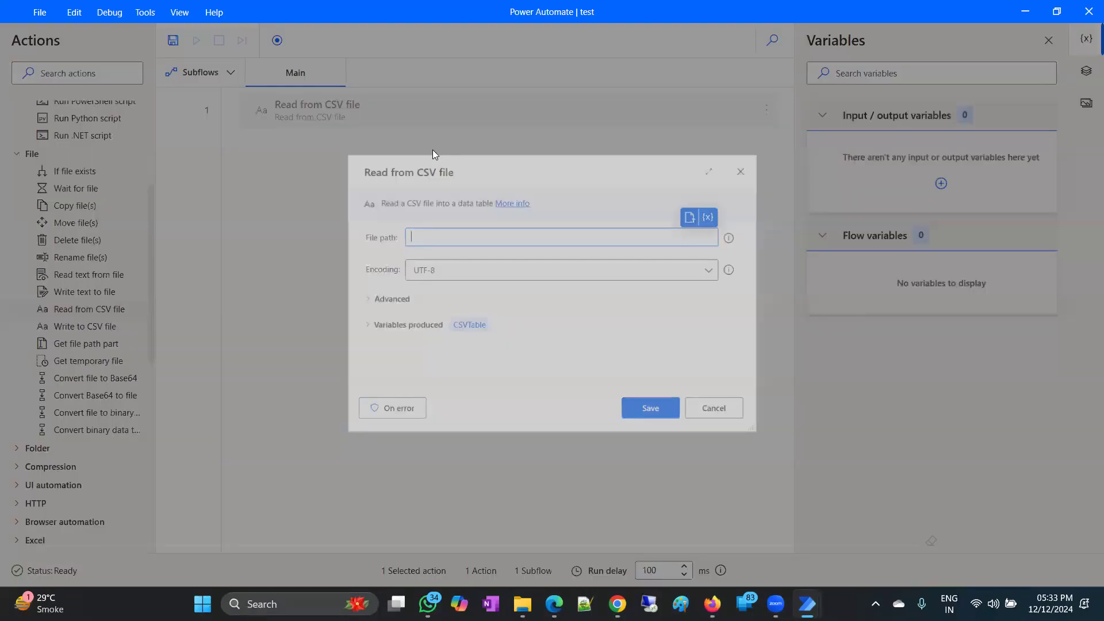
click(701, 211)
scroll(494, 364, down, 2)
click(374, 331)
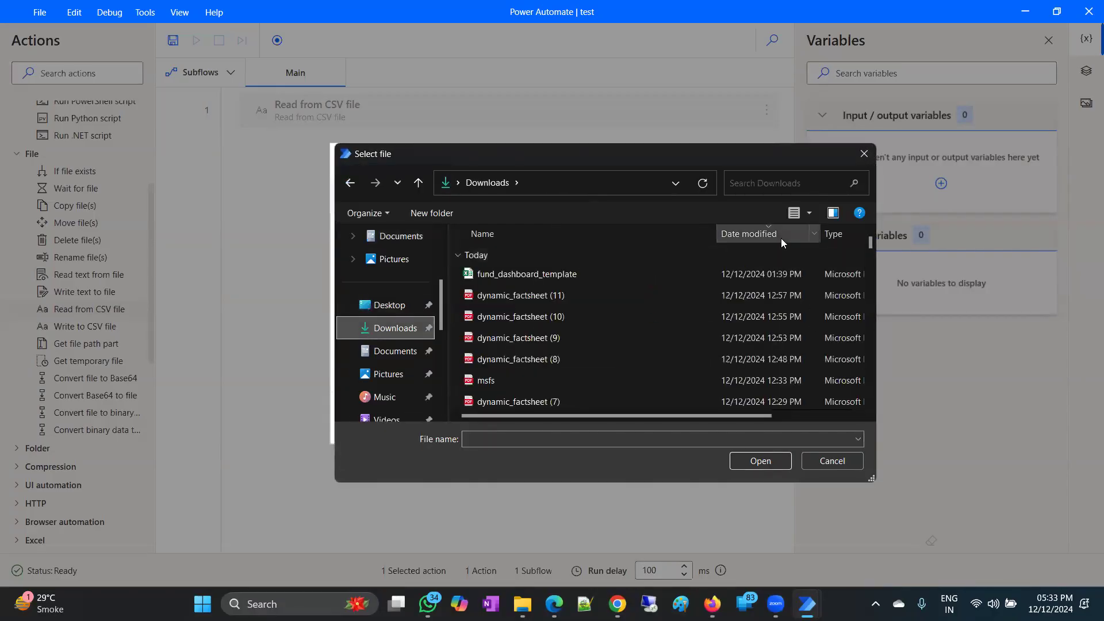
Filter to CSV files, pick Ever Technologies.csv, and save the step as CSVTable.
drag(622, 418, 706, 402)
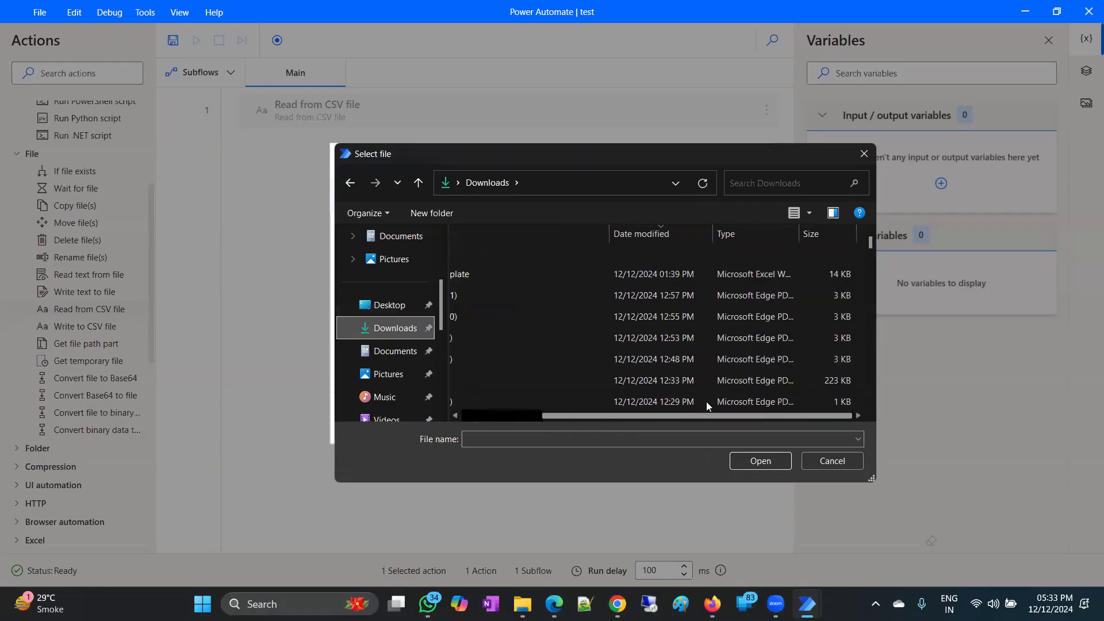
click(792, 234)
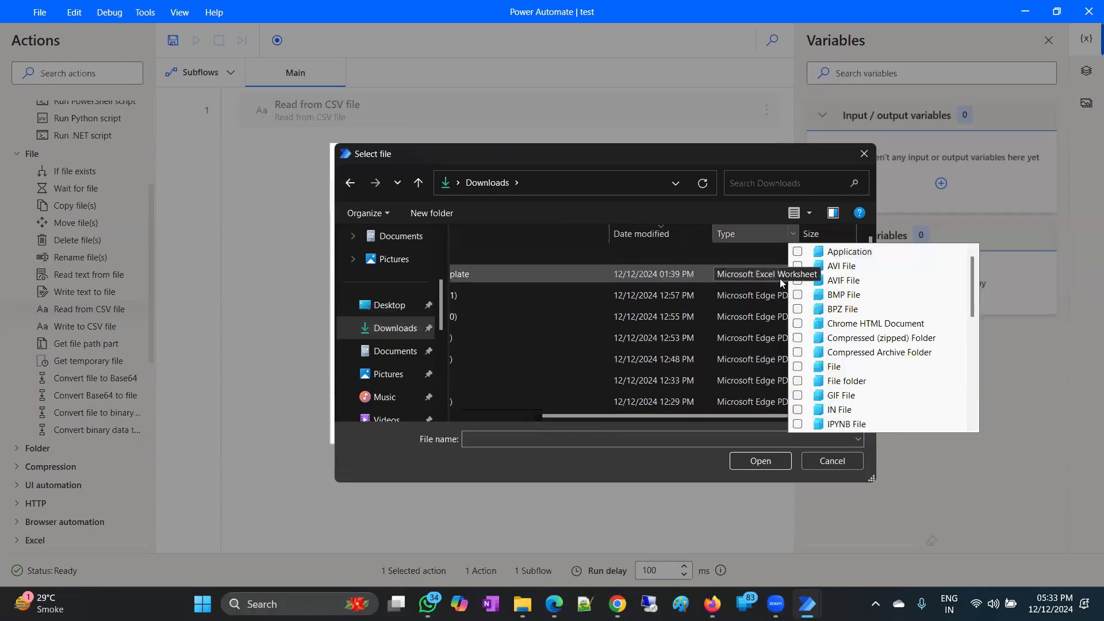
scroll(839, 370, down, 7)
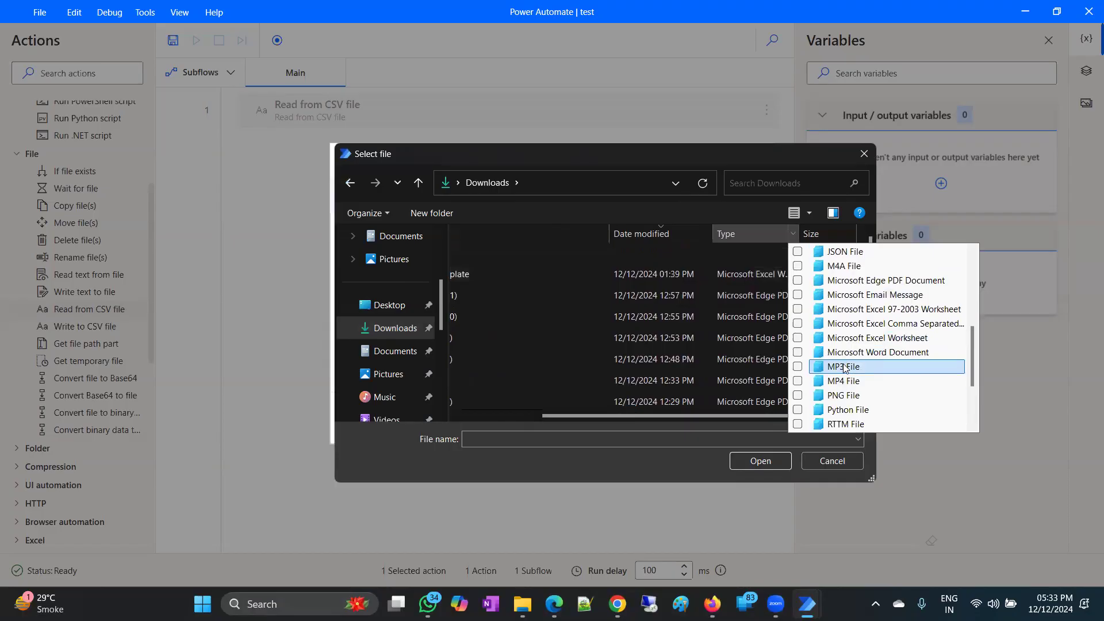
scroll(842, 353, up, 5)
scroll(841, 352, up, 3)
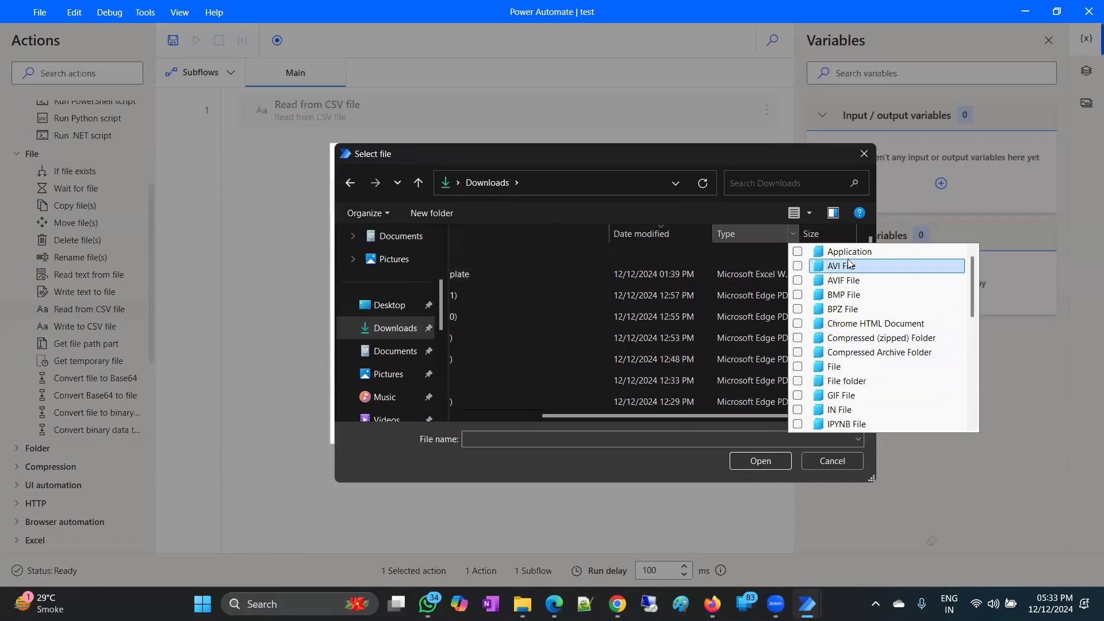
scroll(853, 311, down, 4)
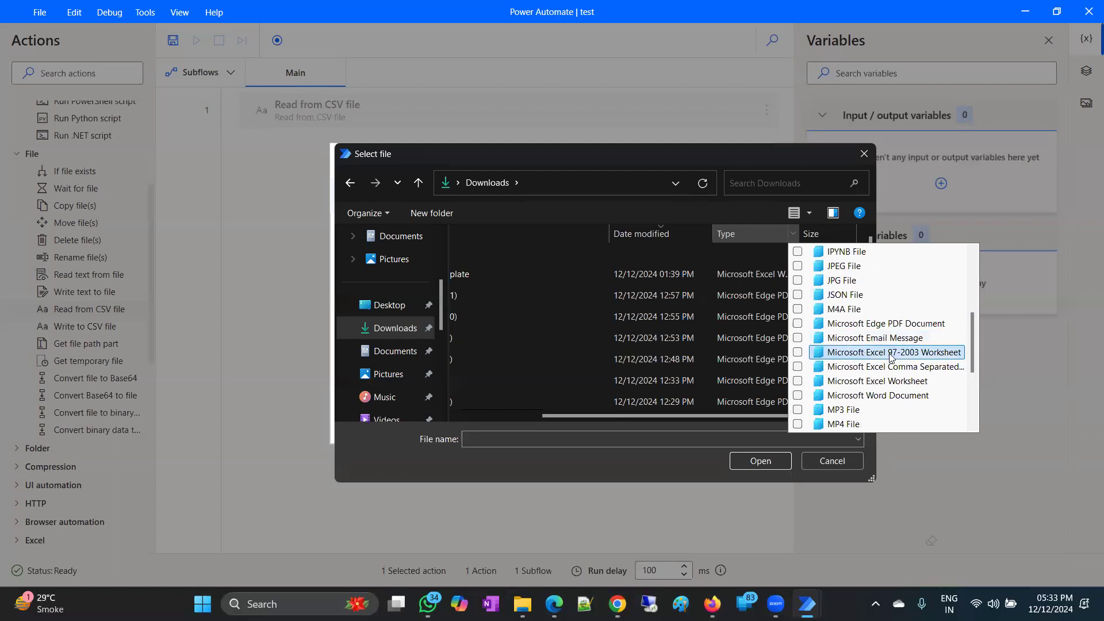
click(918, 368)
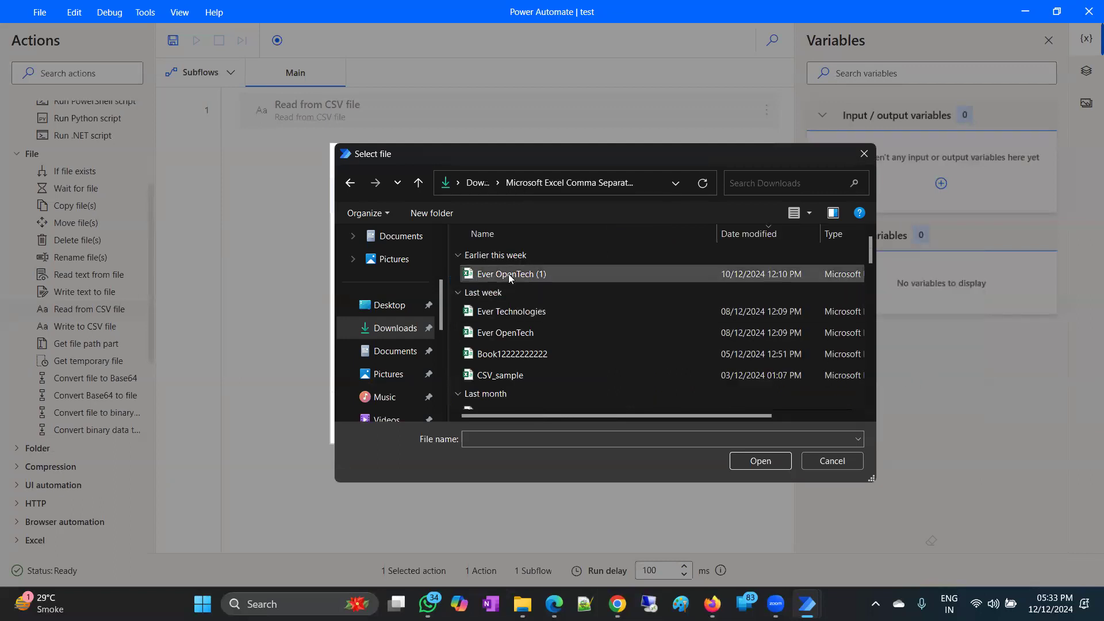
double_click(514, 314)
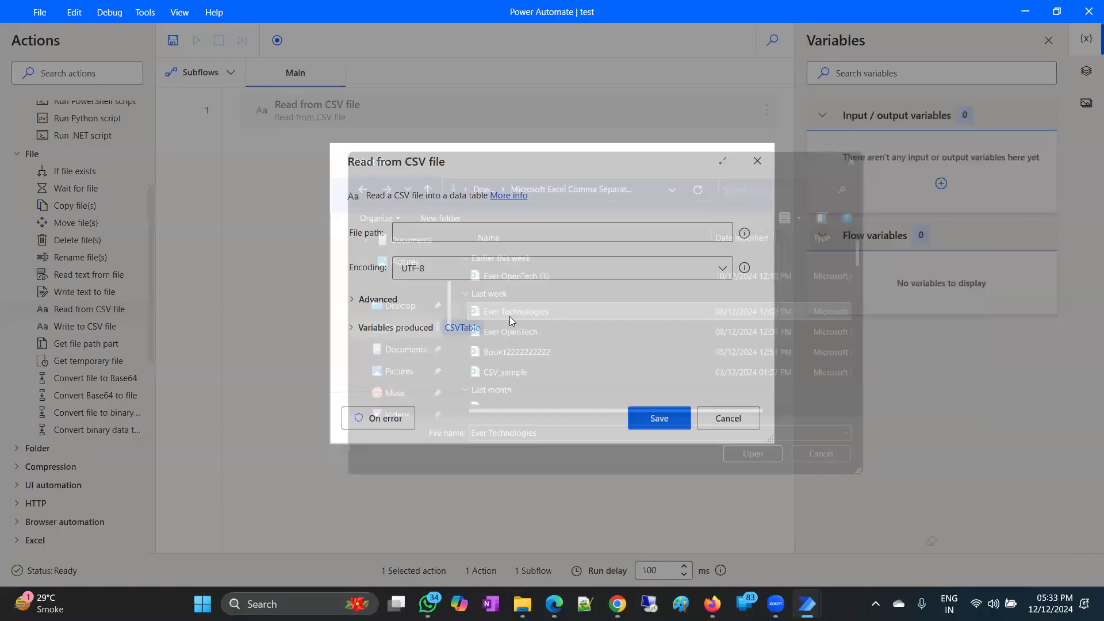
click(670, 420)
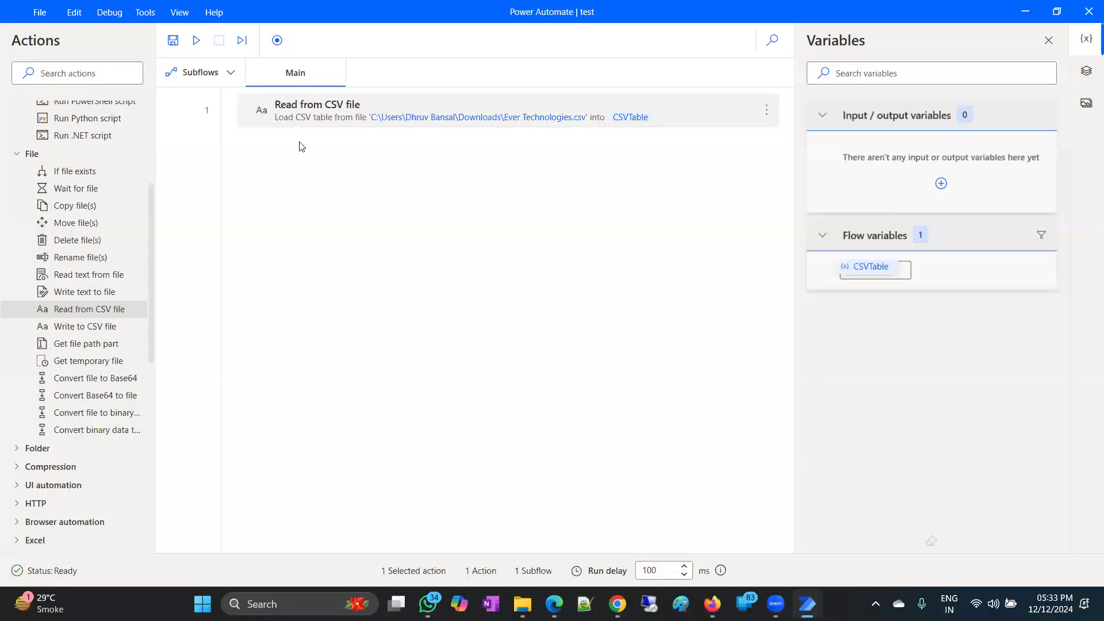
Start a Write to CSV file step with %CSVTable.Columns% as the variable, then cancel it.
drag(67, 333, 465, 162)
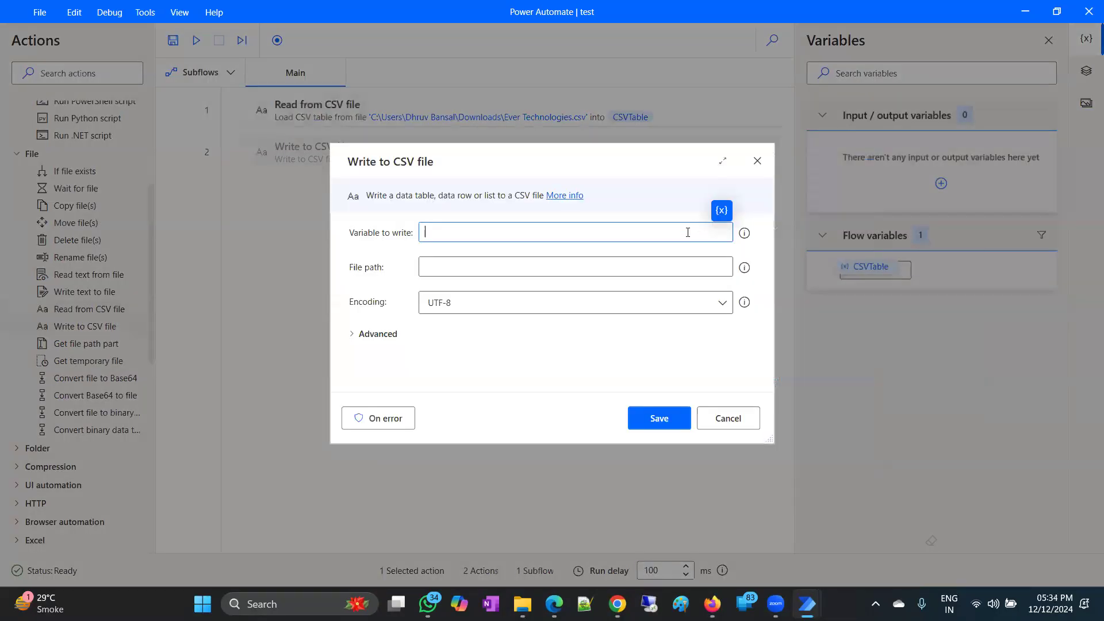
click(722, 211)
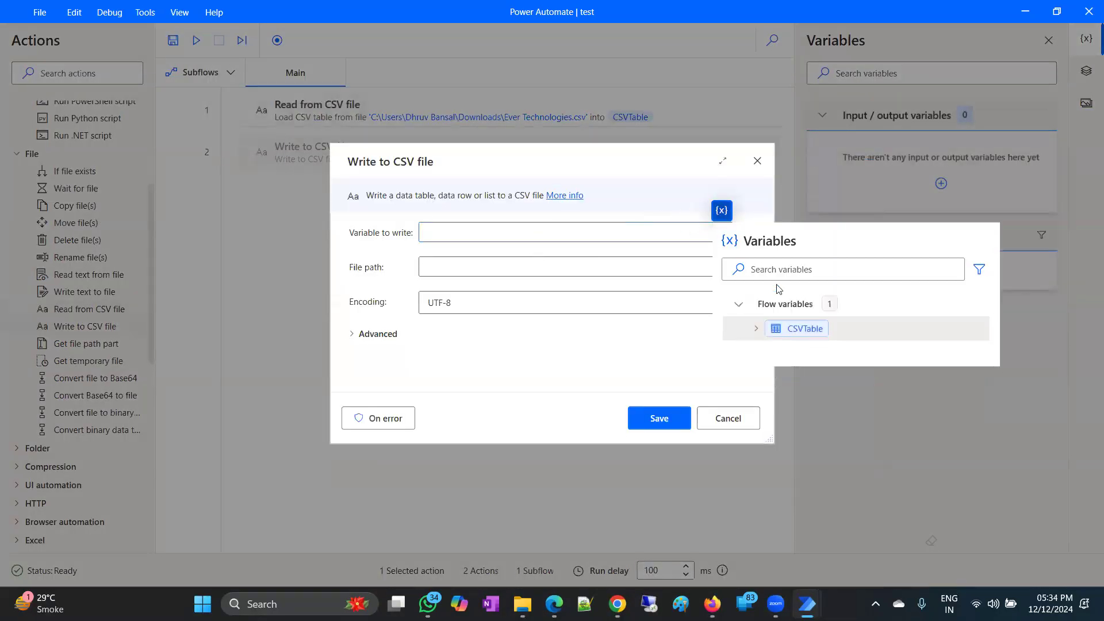
click(758, 330)
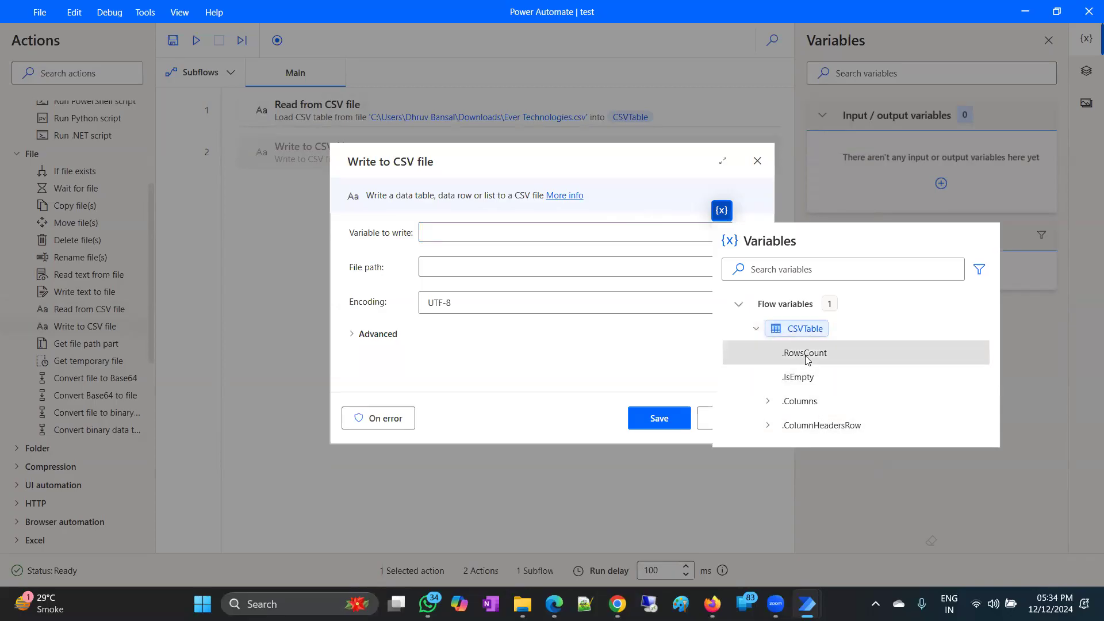
double_click(788, 402)
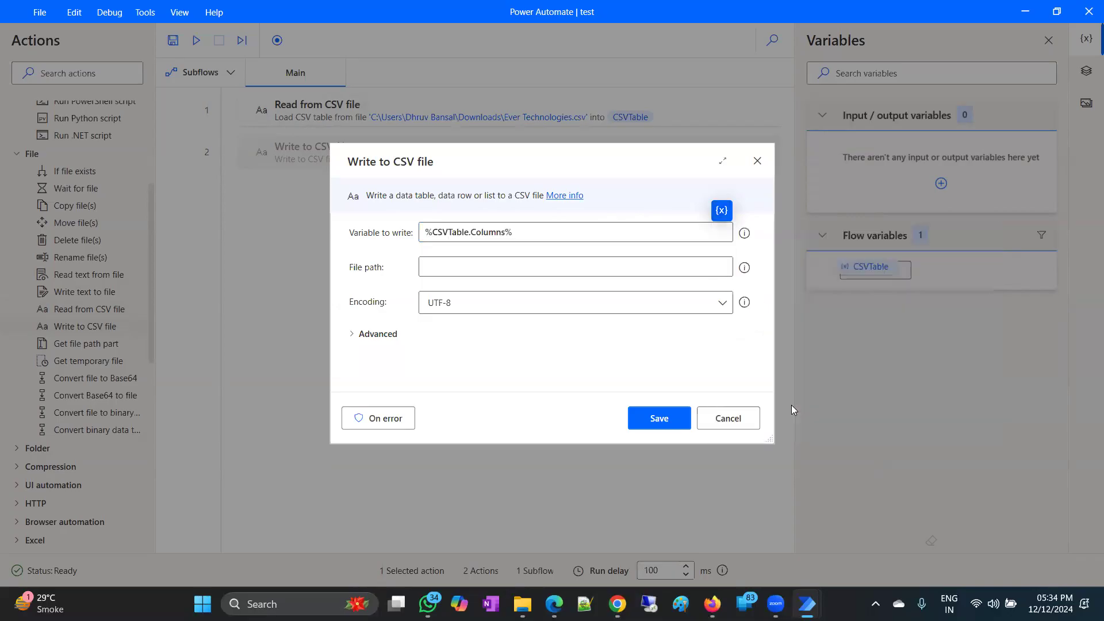
click(682, 265)
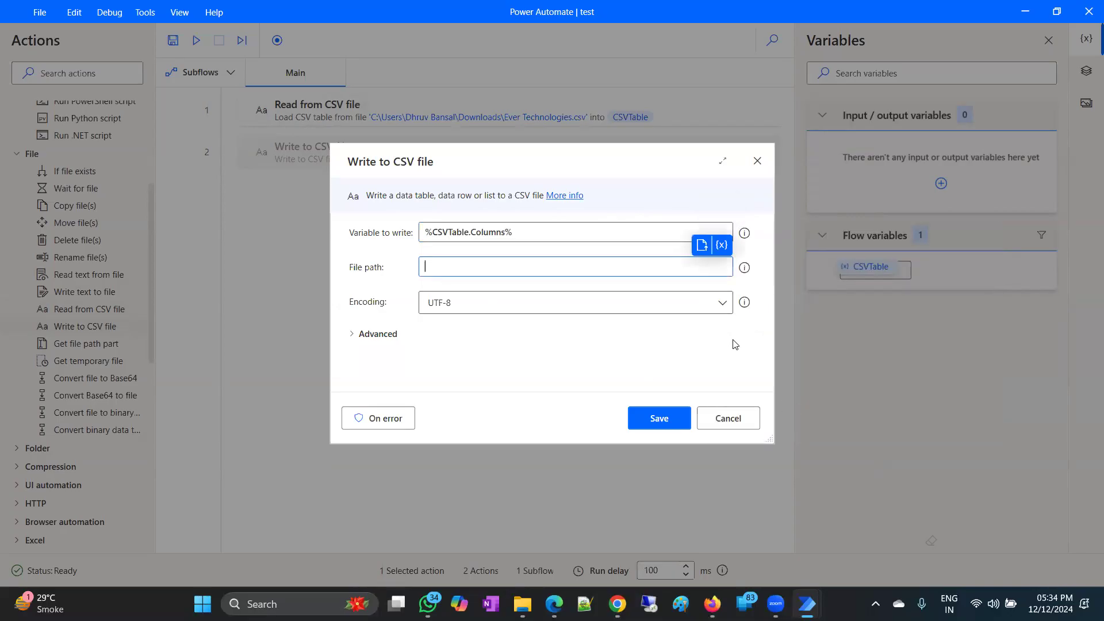
click(736, 428)
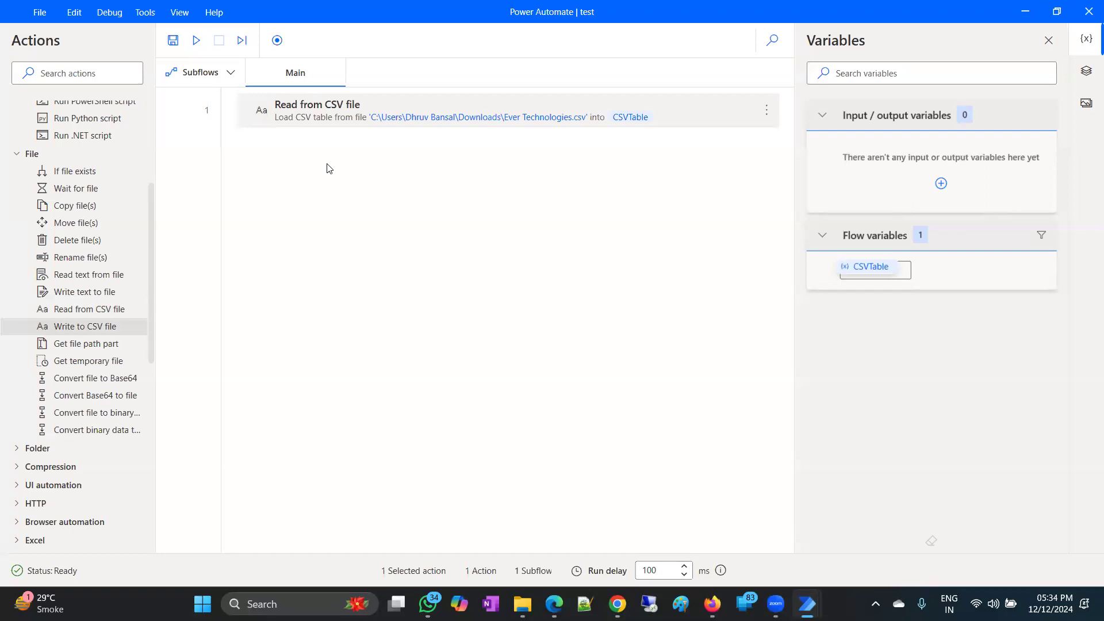
Add a Launch Word step that opens a blank document.
scroll(74, 345, down, 6)
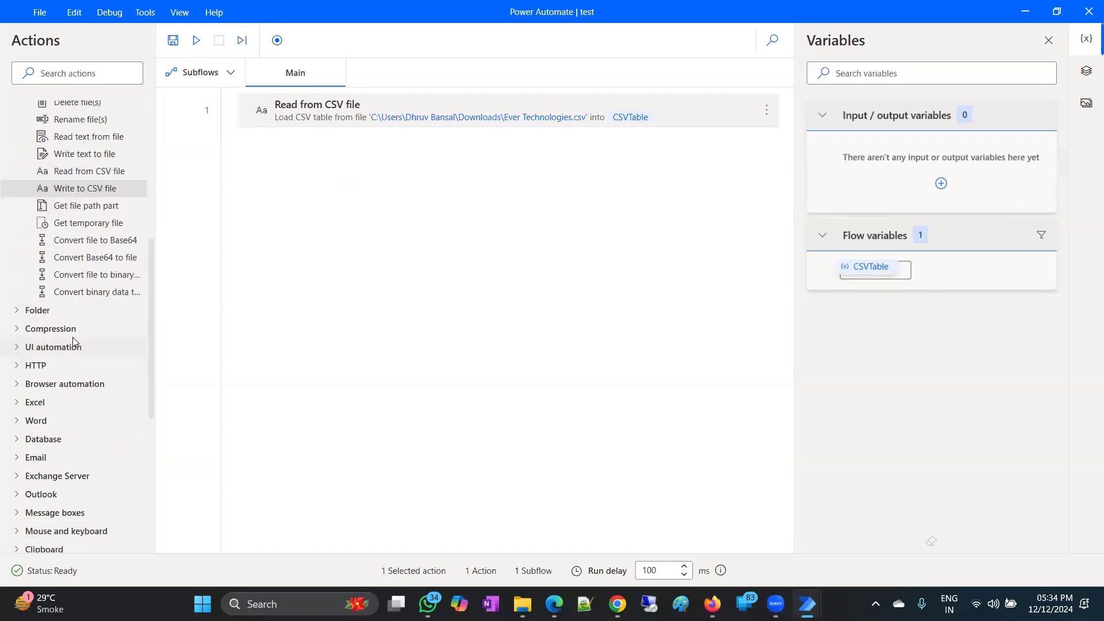
click(34, 370)
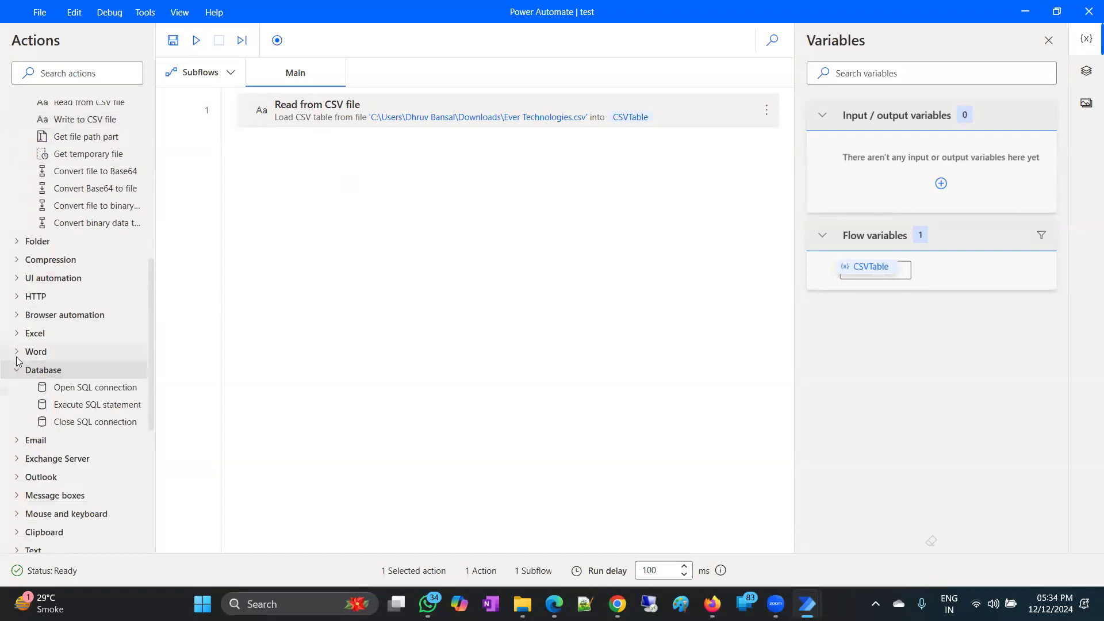
click(32, 352)
drag(86, 369, 472, 175)
click(659, 418)
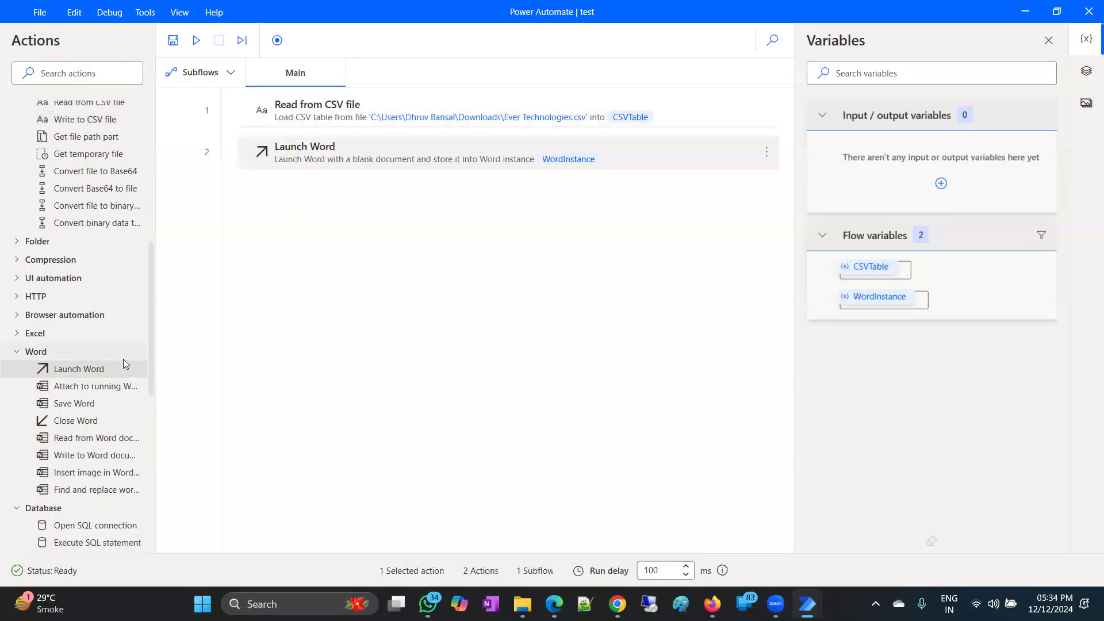
Add a Write to Word document step writing %CSVTable%, then run the flow.
drag(83, 450, 451, 187)
click(505, 259)
click(727, 225)
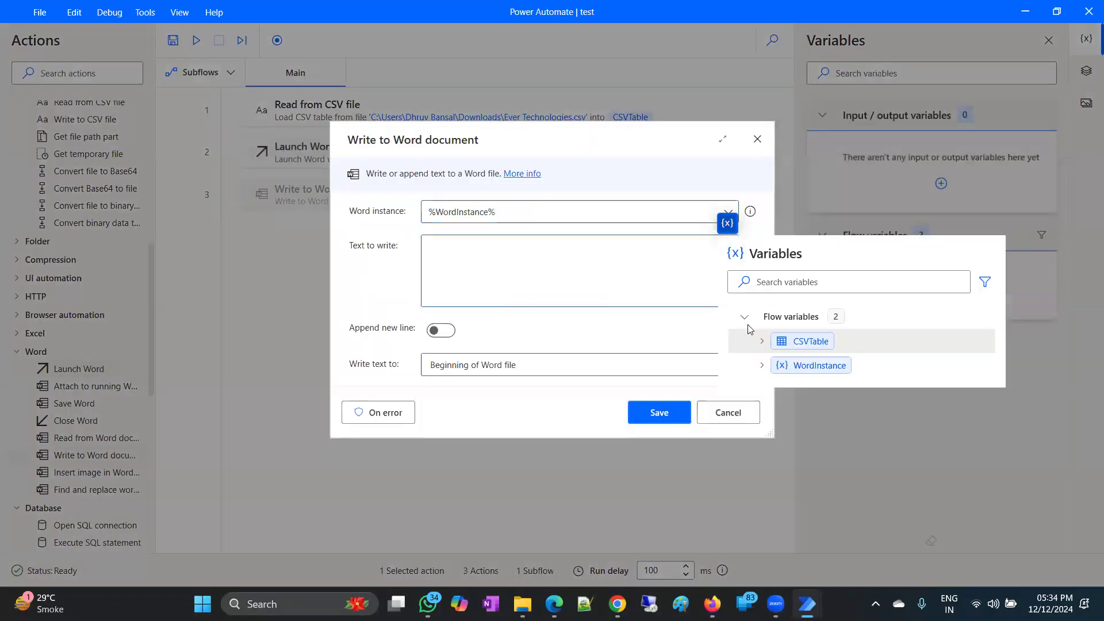
double_click(810, 342)
click(661, 412)
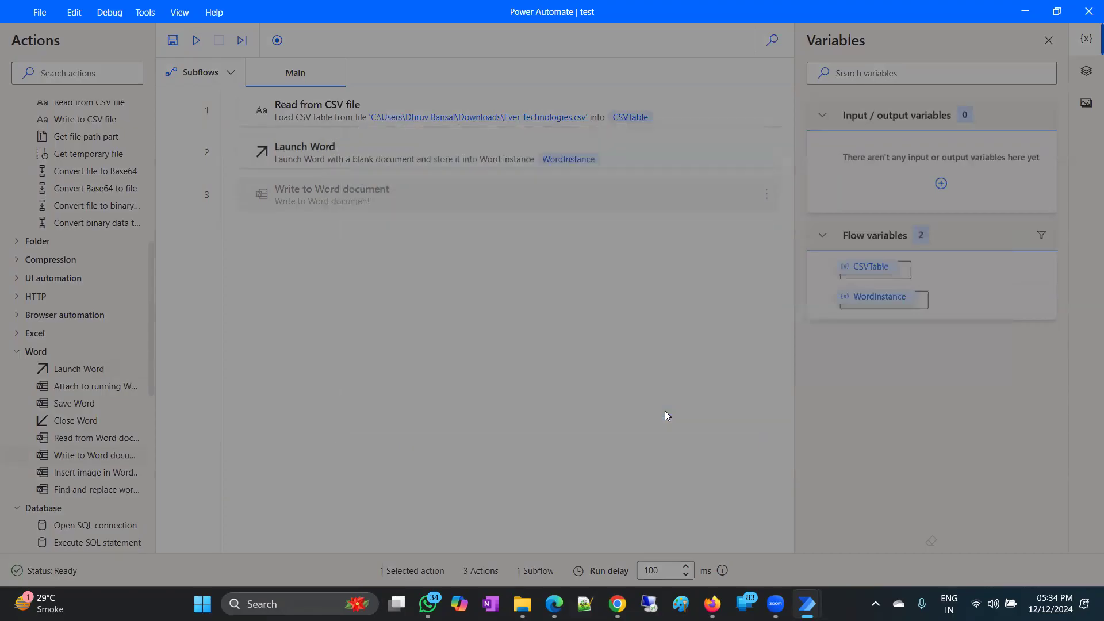
click(196, 41)
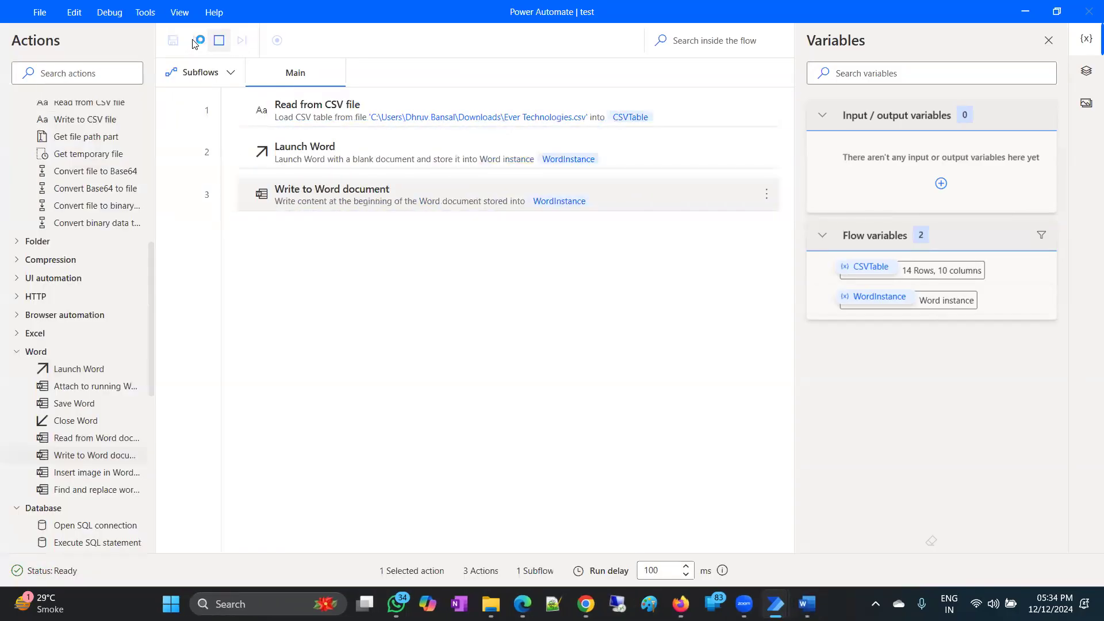
Review and select the comma-separated CSV lines in Document1, then close Word with Don't Save.
click(806, 604)
scroll(446, 300, down, 3)
scroll(446, 300, up, 2)
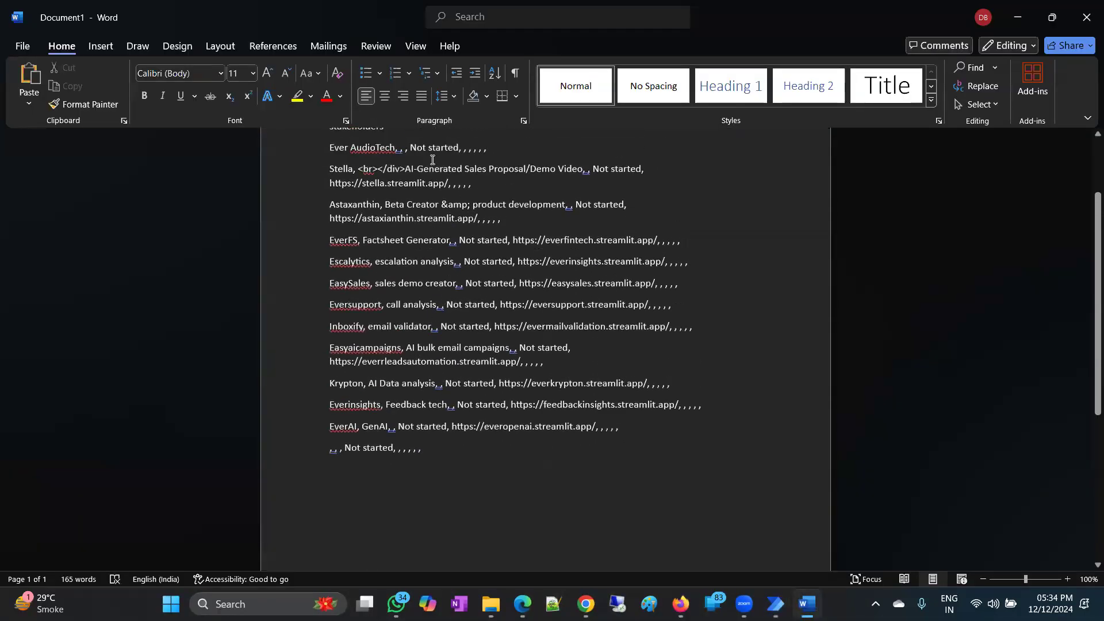
scroll(447, 300, up, 2)
drag(332, 180, 621, 515)
scroll(505, 346, down, 2)
scroll(505, 346, down, 2)
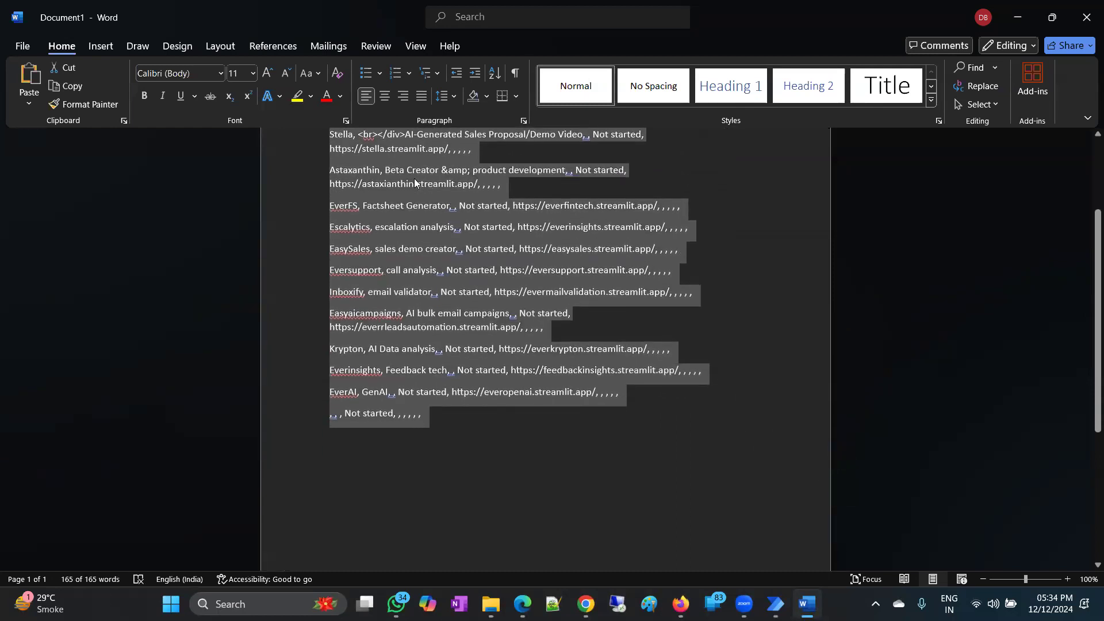
click(1085, 5)
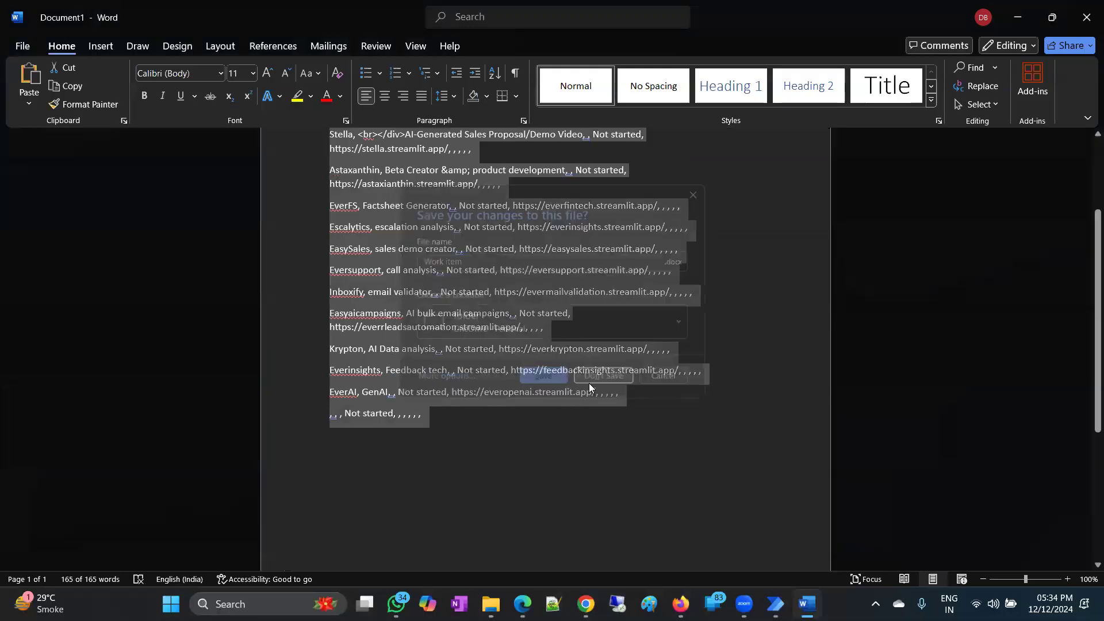
click(589, 383)
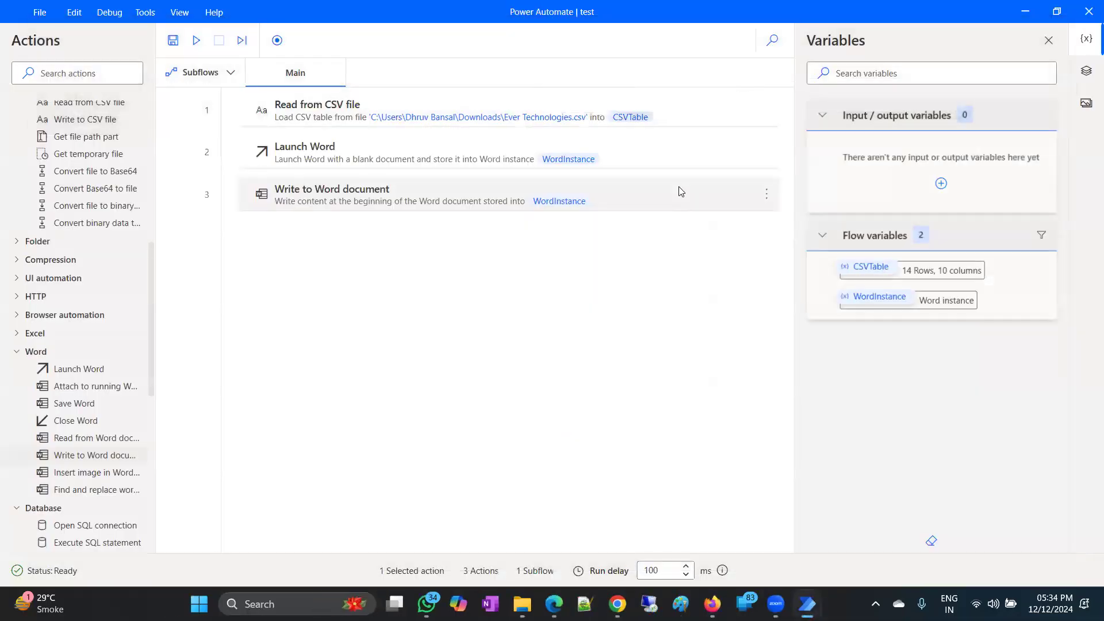
Select step 3, scroll the Actions pane, and expand the Outlook category.
click(681, 192)
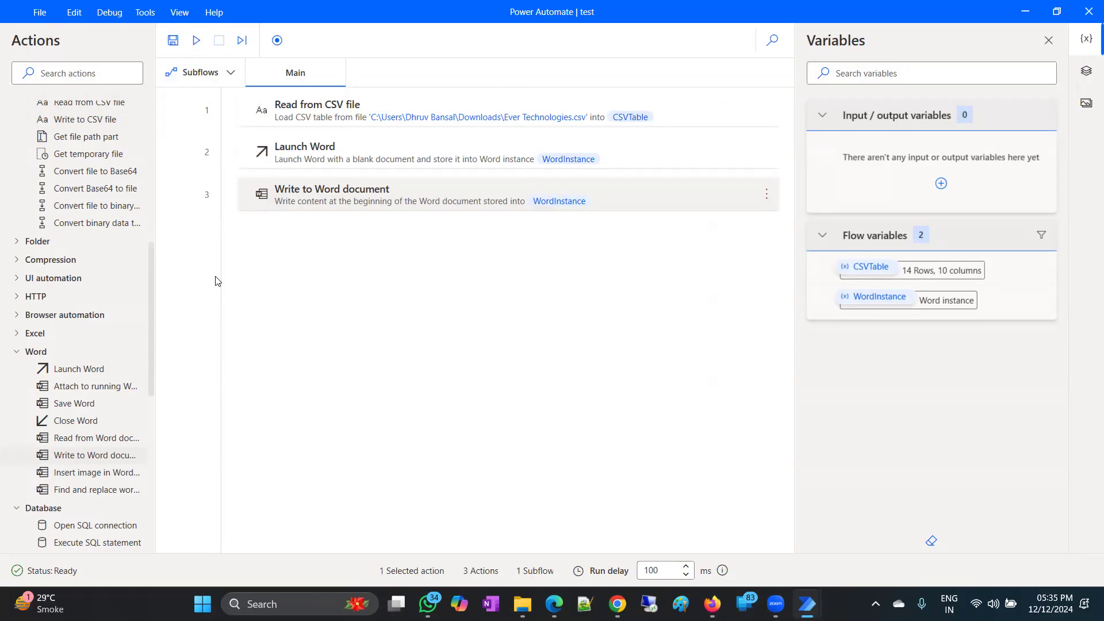
scroll(64, 322, down, 2)
scroll(35, 384, down, 1)
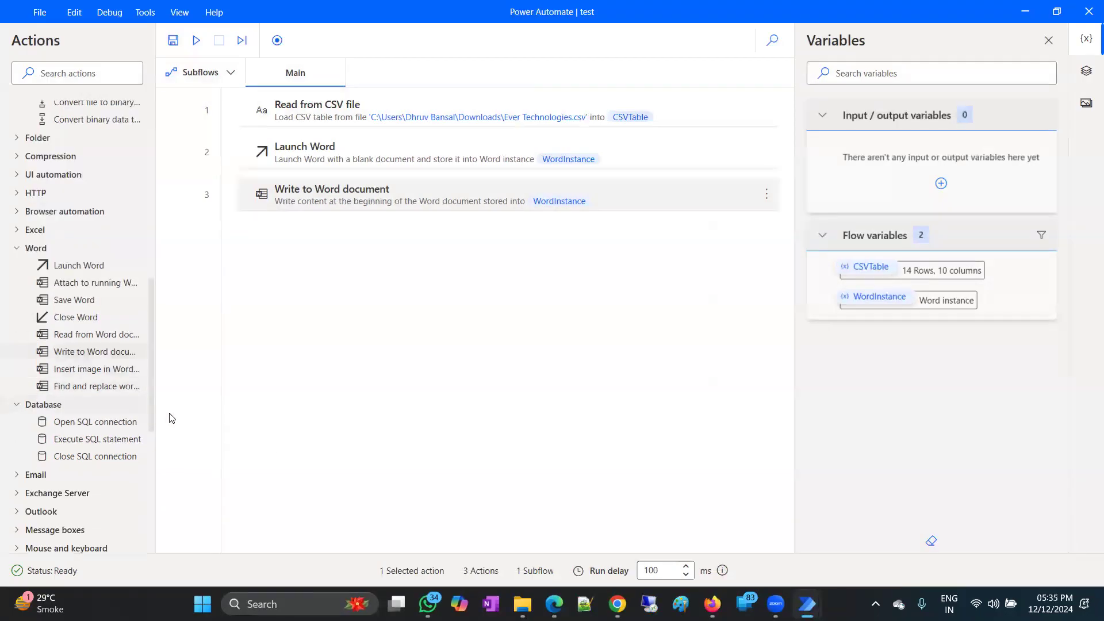
scroll(144, 406, down, 1)
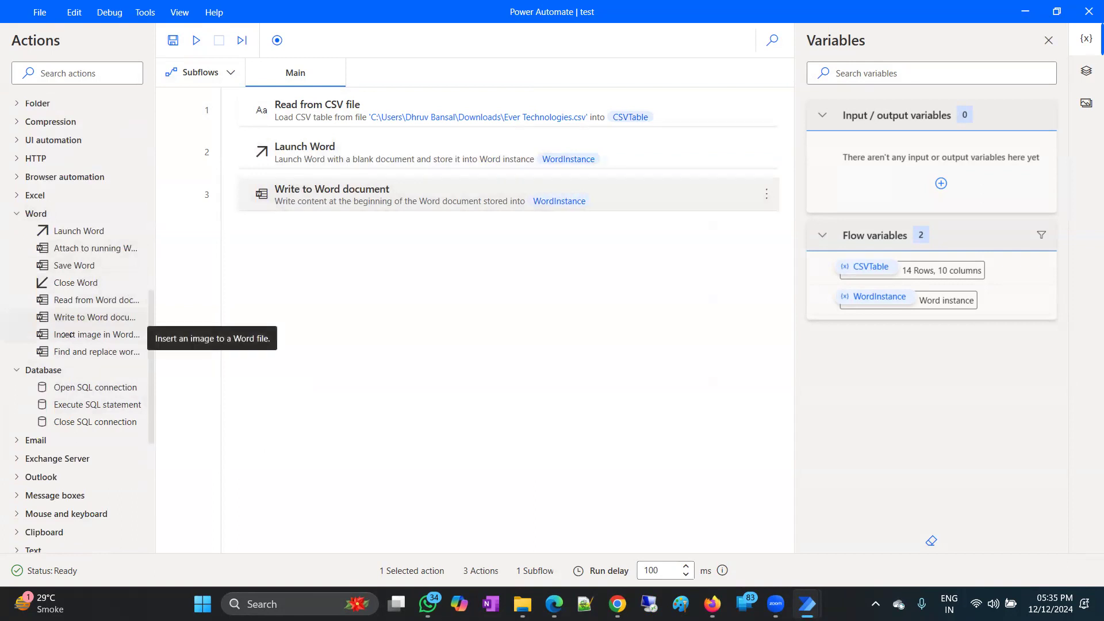
scroll(64, 335, down, 2)
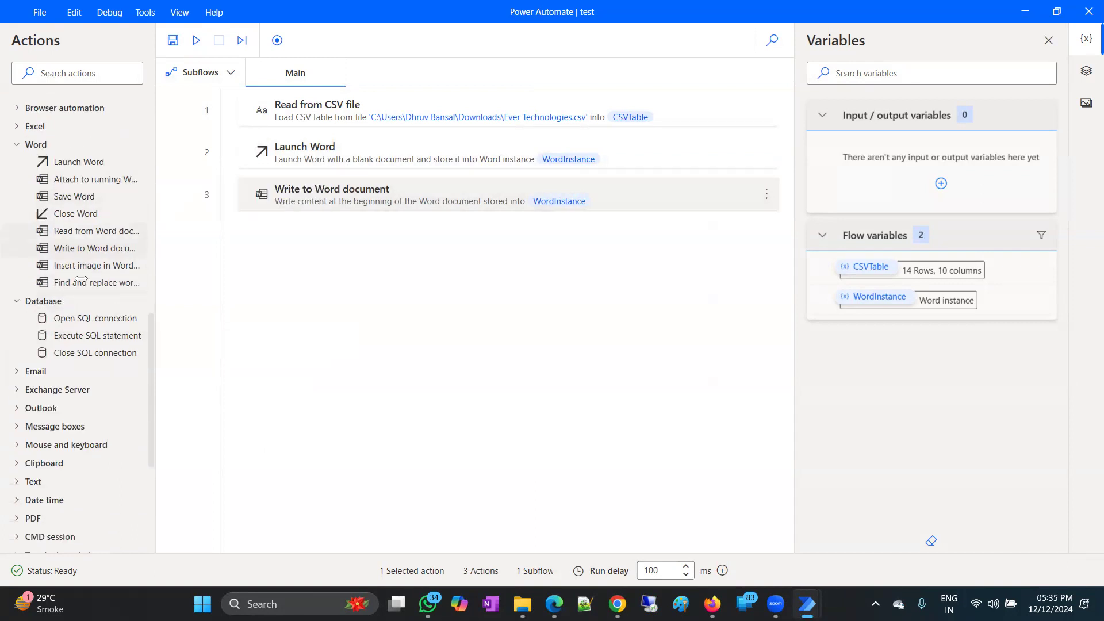
scroll(73, 296, down, 4)
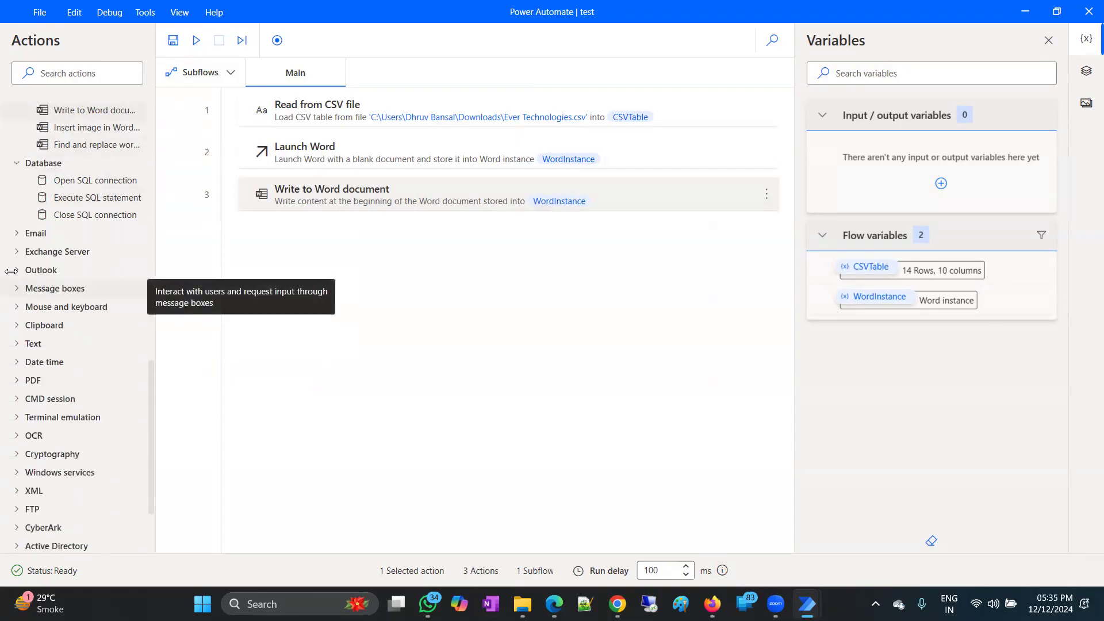
scroll(21, 253, down, 1)
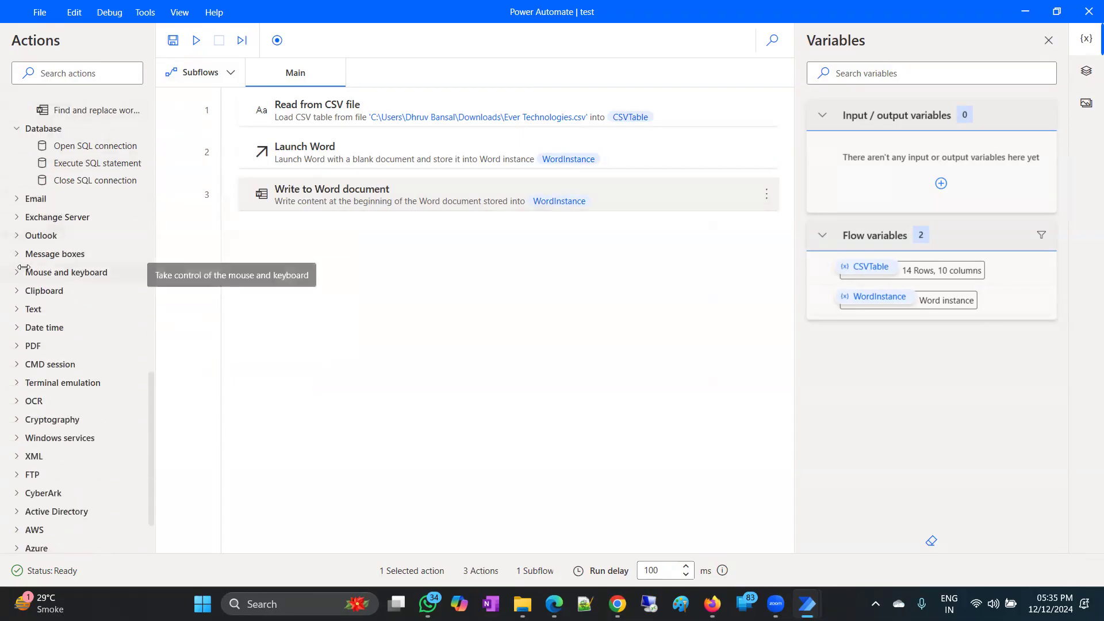
click(40, 235)
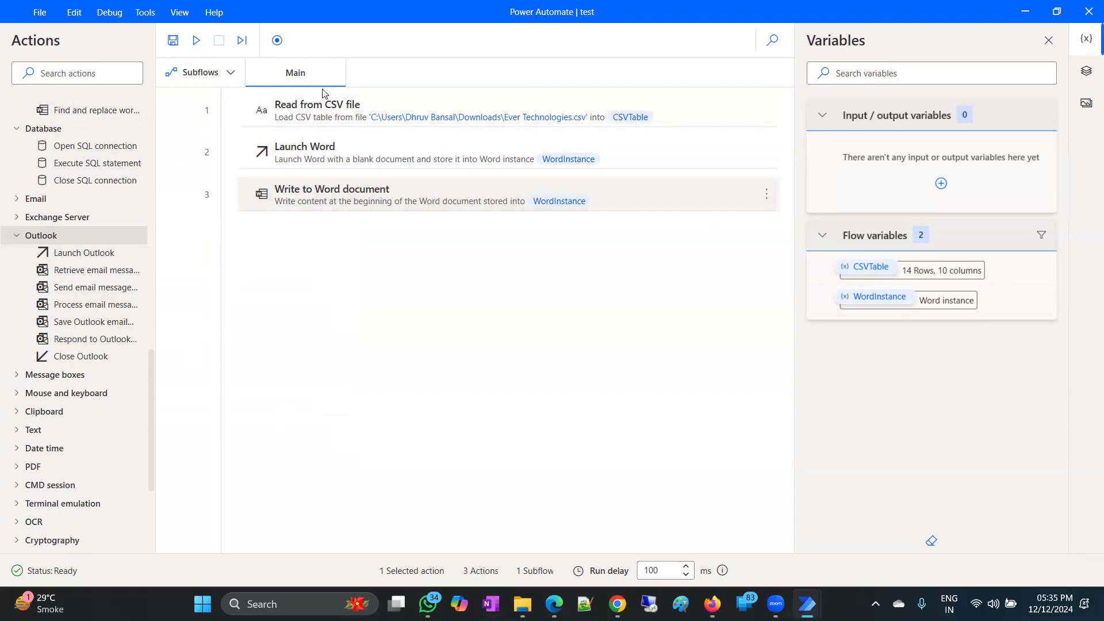
Add Launch Outlook and a Send email through Outlook step with %CSVTable% as the body.
drag(71, 254, 398, 241)
click(658, 416)
drag(75, 287, 617, 294)
click(515, 340)
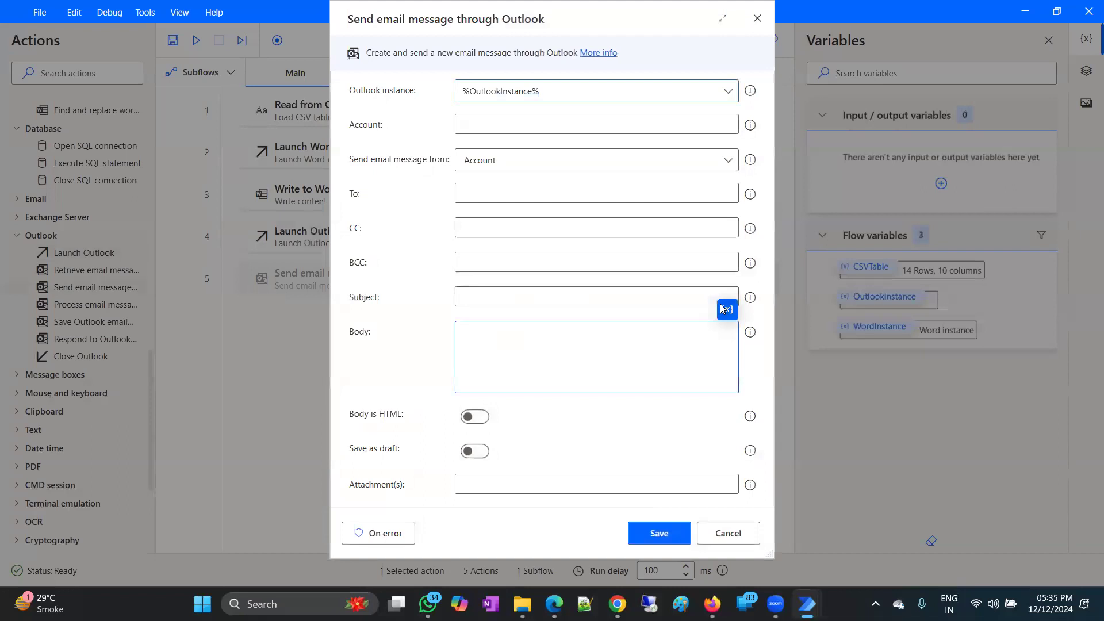
click(728, 310)
double_click(804, 426)
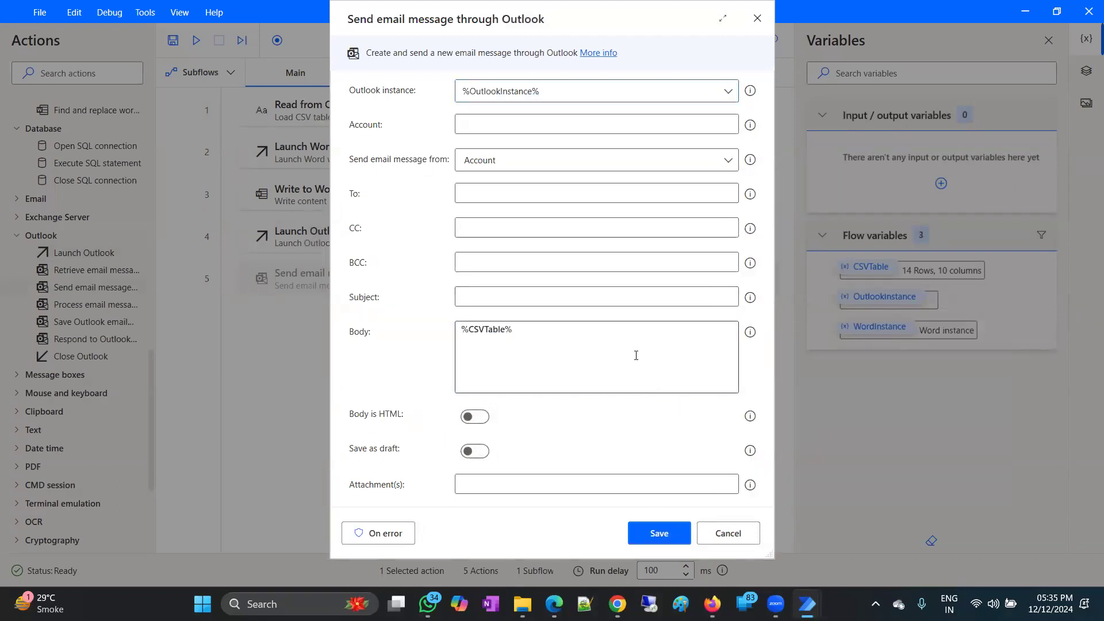
drag(511, 346, 458, 342)
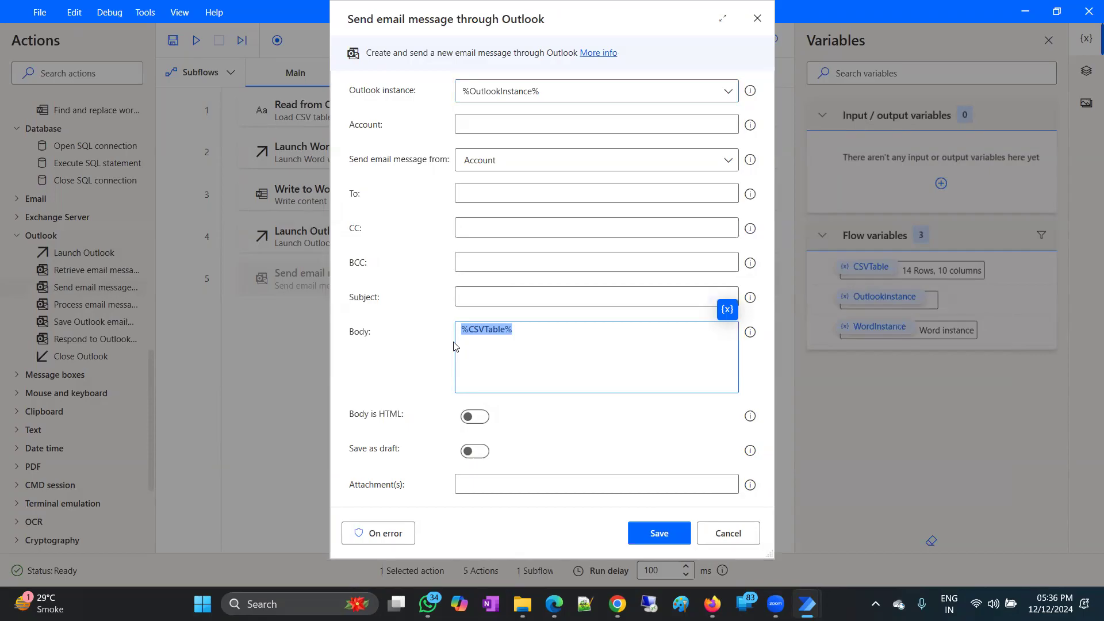
click(659, 533)
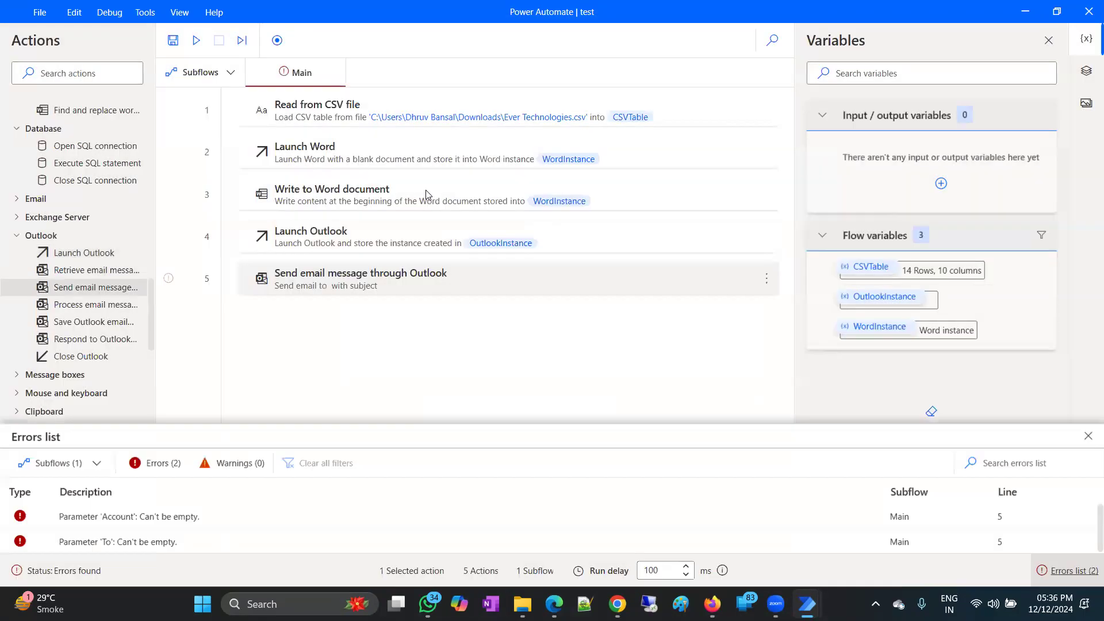
Inspect the Read from CSV file step's produced variables and close it unchanged.
double_click(369, 112)
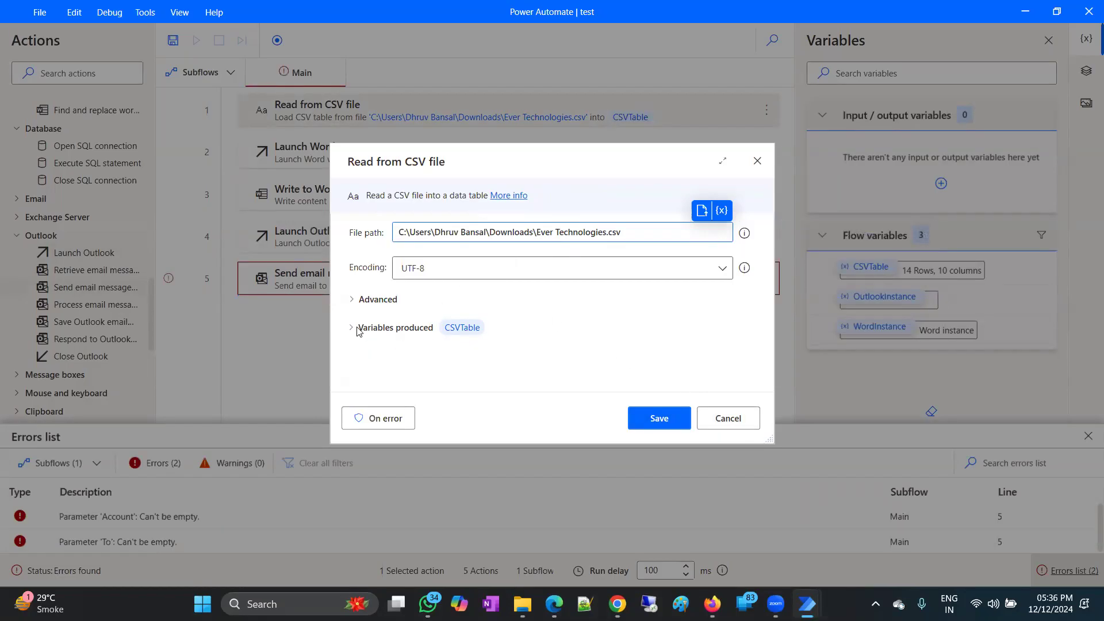
click(438, 330)
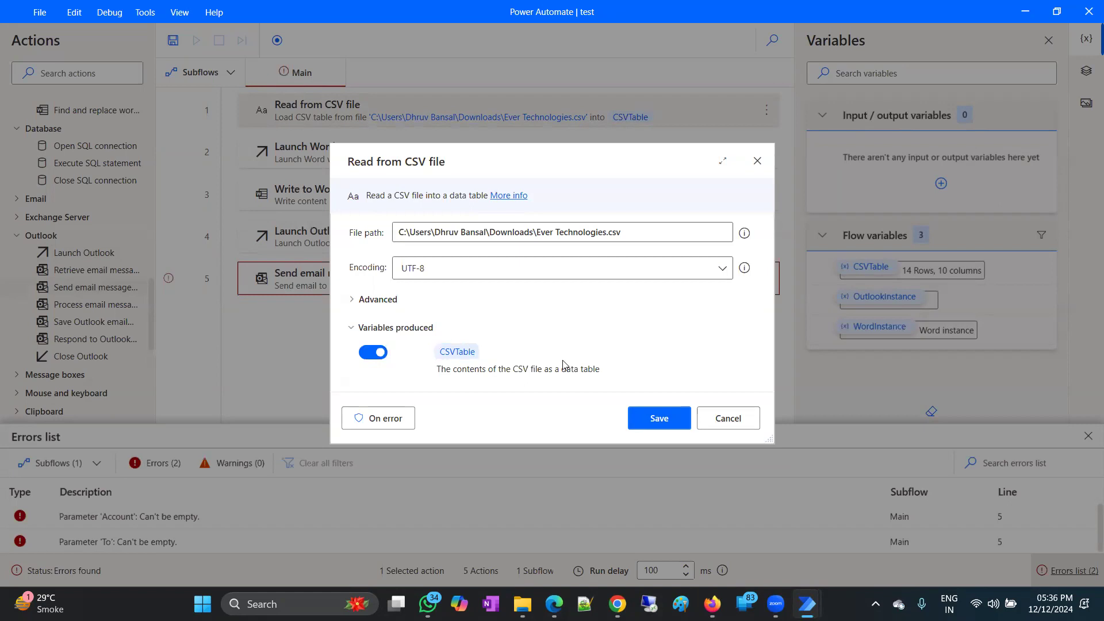
click(728, 419)
Open the Write to Word document settings, select %CSVTable%, and close without saving.
double_click(335, 204)
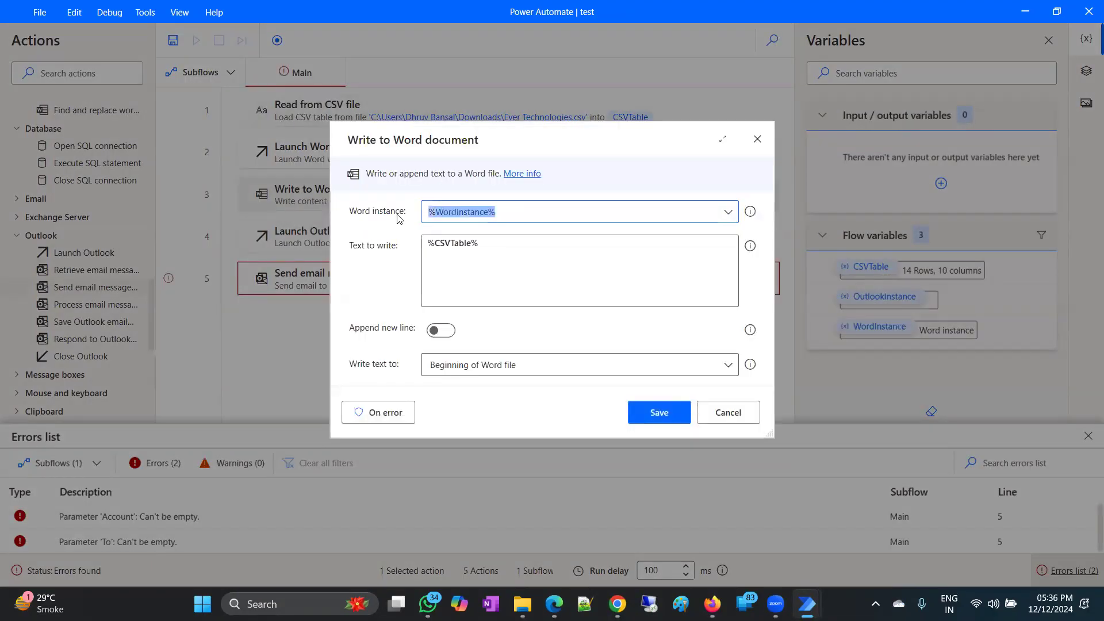
drag(492, 241, 428, 240)
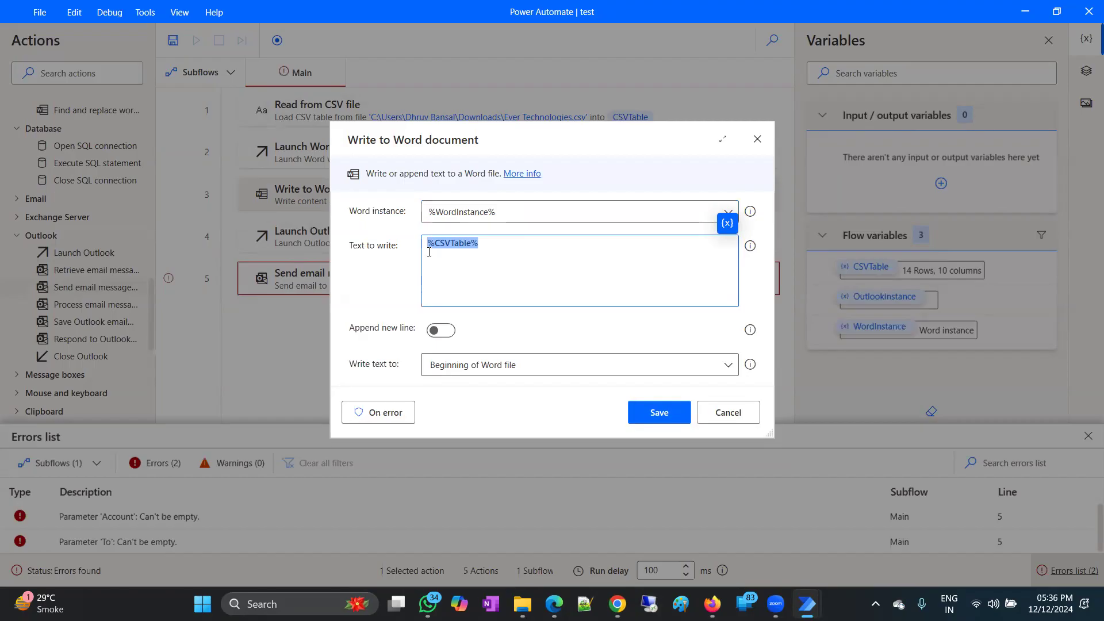
click(758, 139)
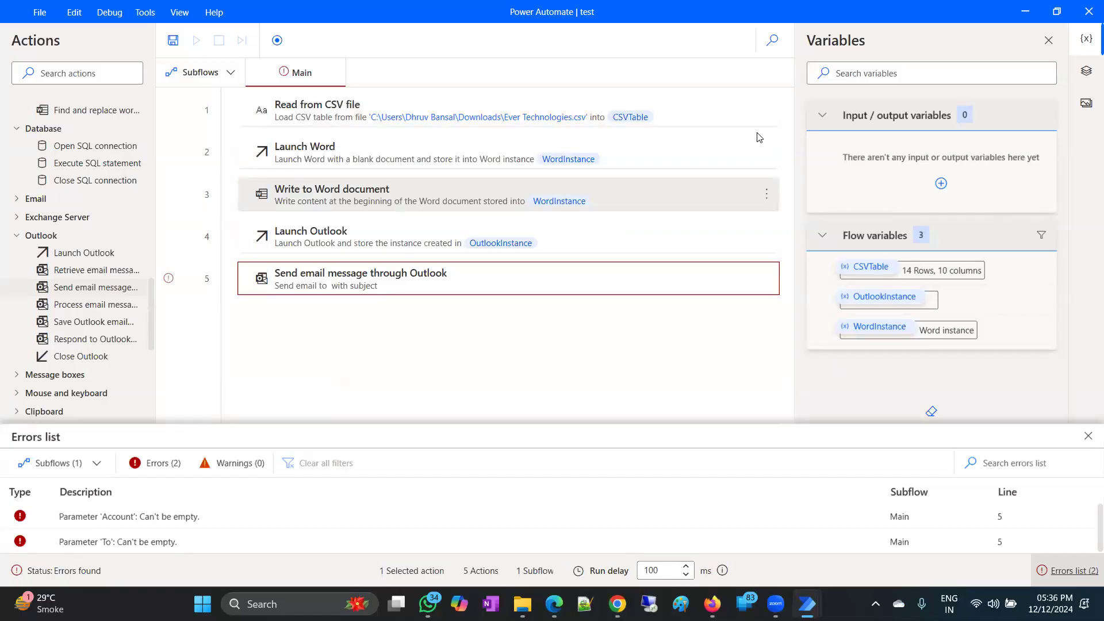
In the Send email step, enter the sending account address and copy it into To.
double_click(310, 283)
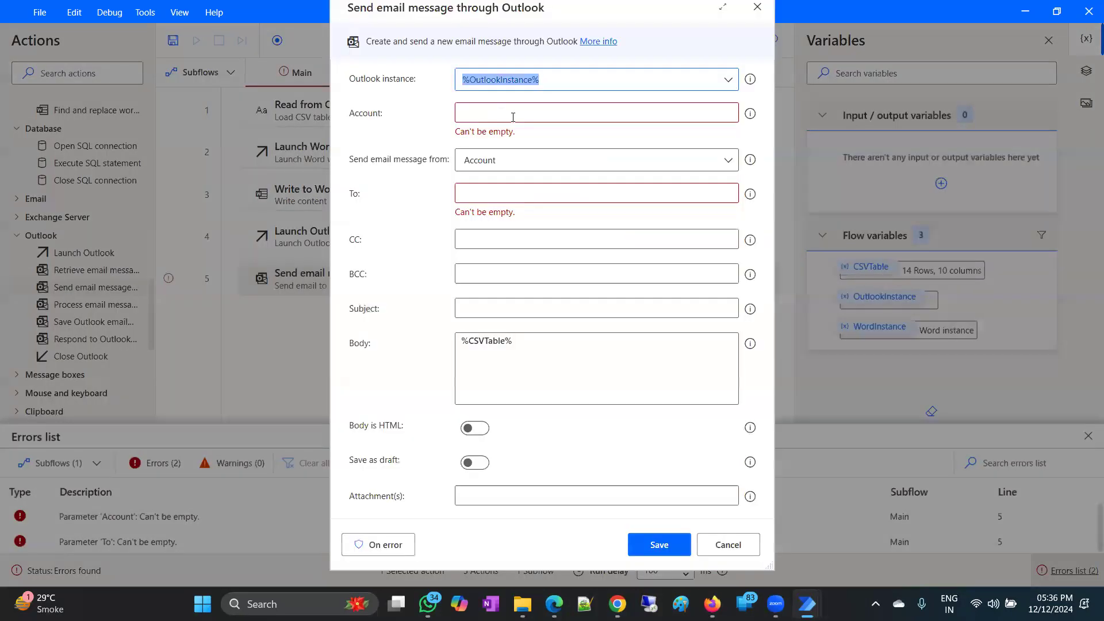
click(513, 117)
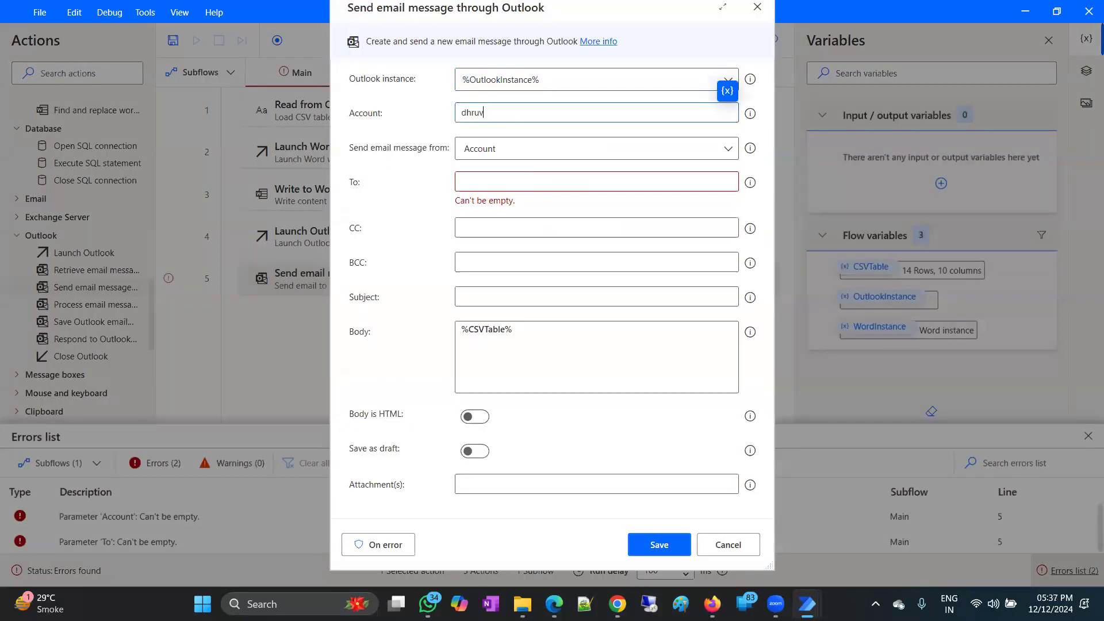
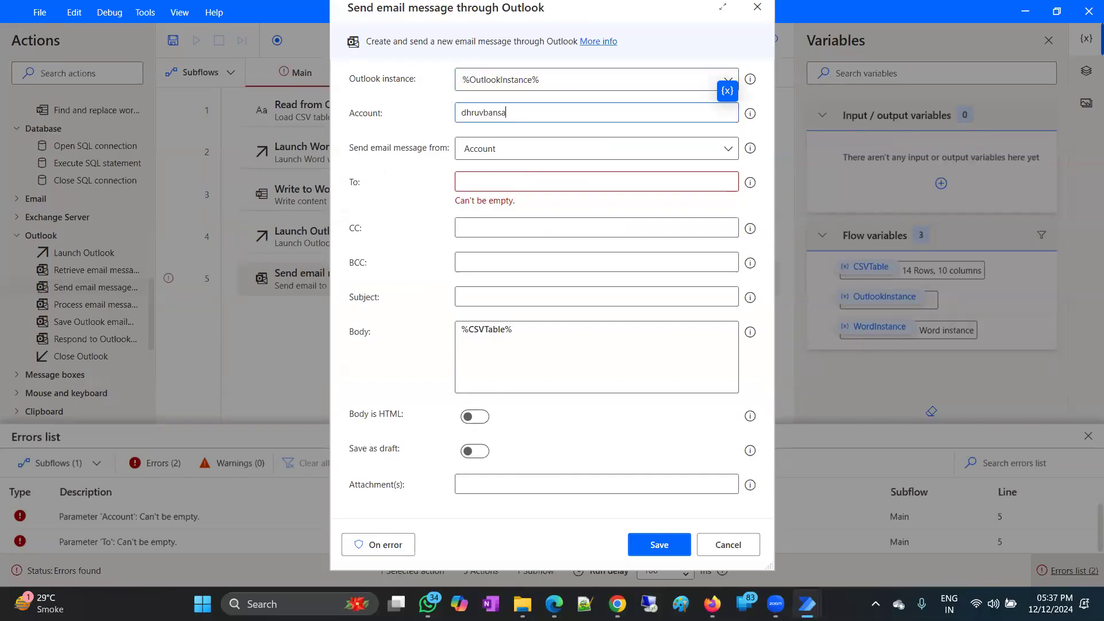
double_click(520, 114)
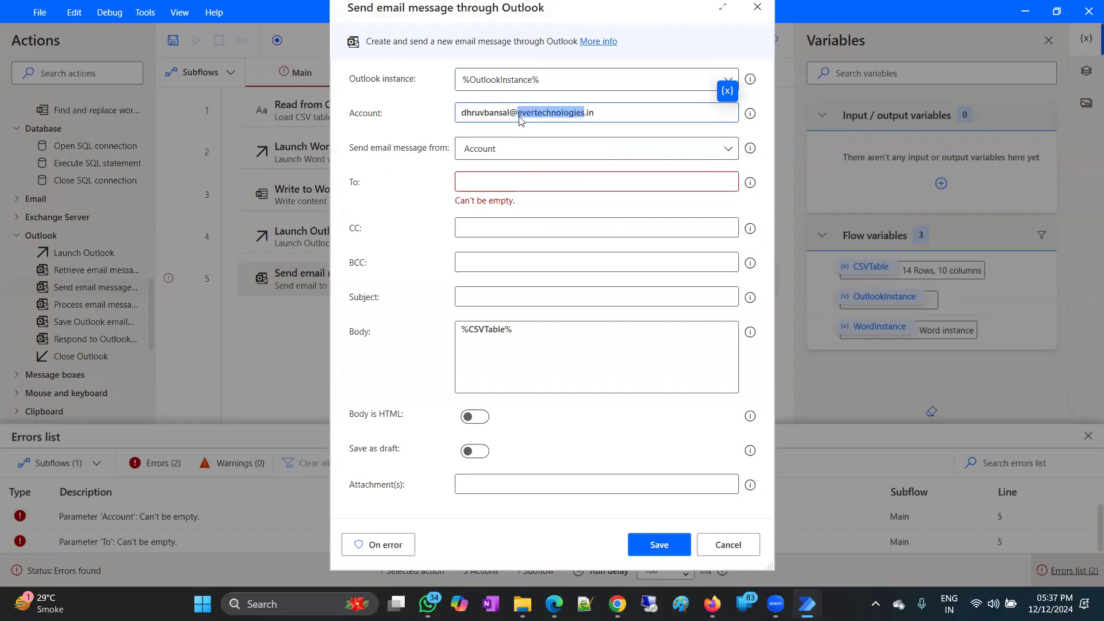
click(530, 114)
key(ctrl+a)
key(ctrl+c)
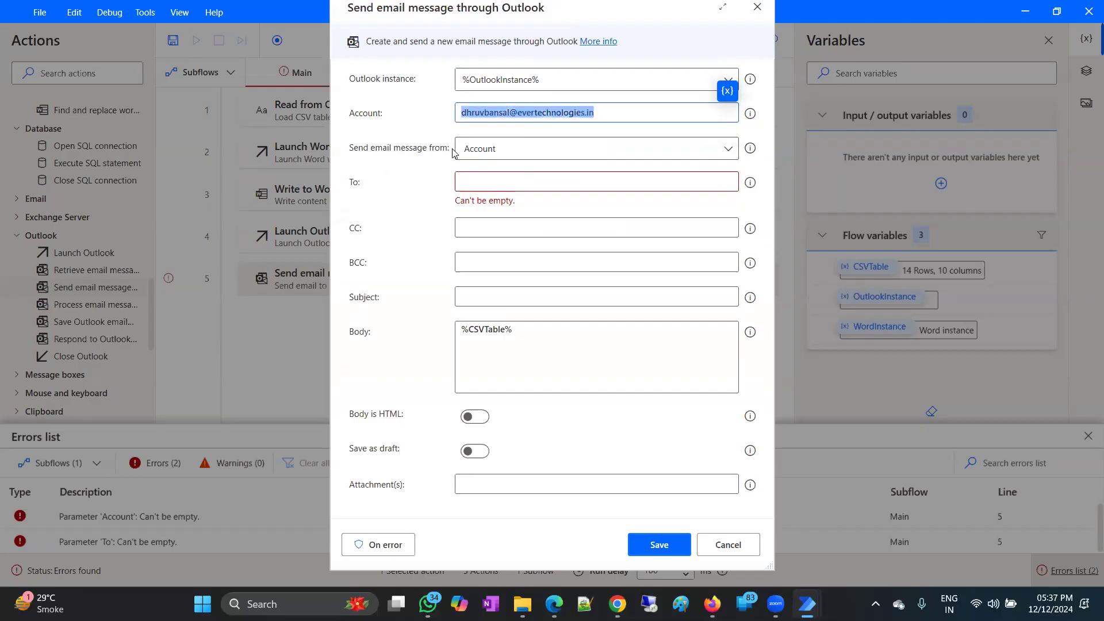
click(492, 182)
key(ctrl+v)
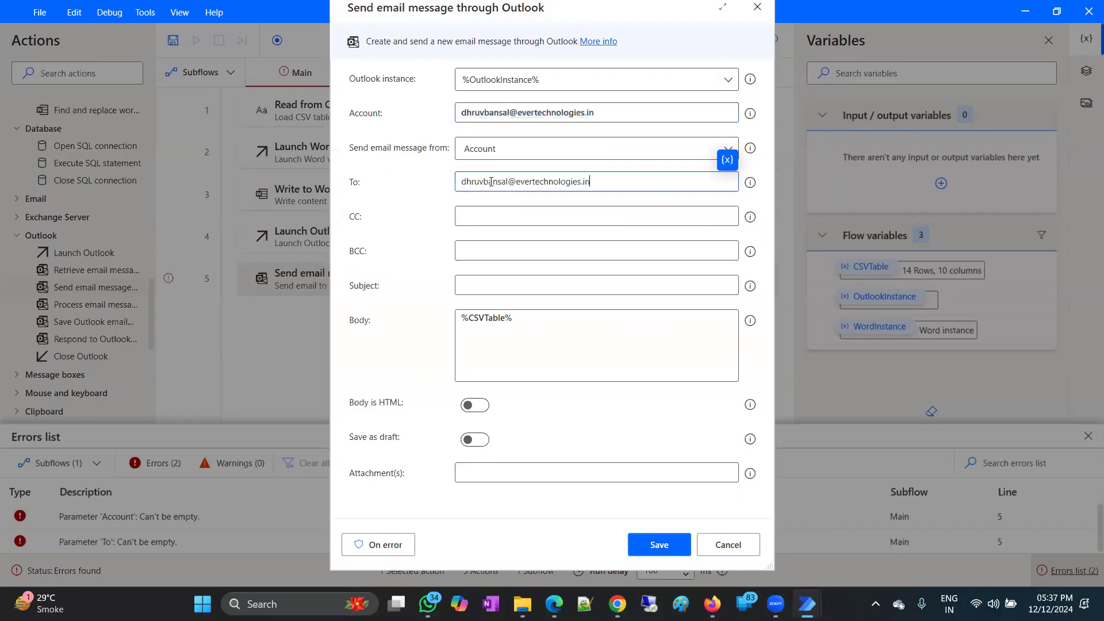
Turn on Body is HTML, attach Astrology archetypes.pdf, and save the email step.
click(499, 214)
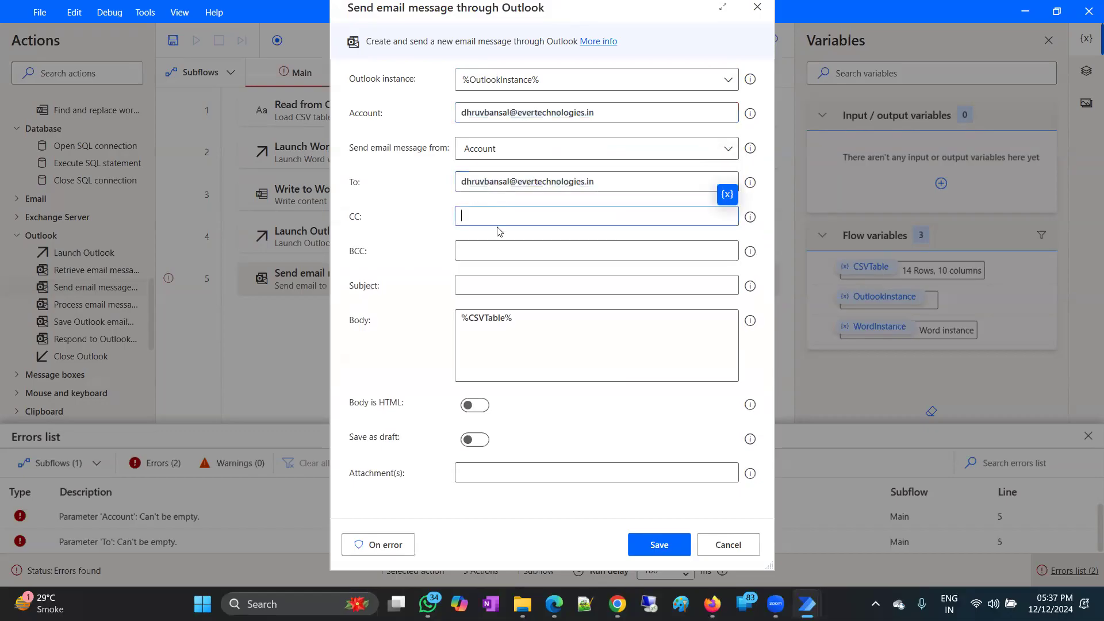
click(558, 283)
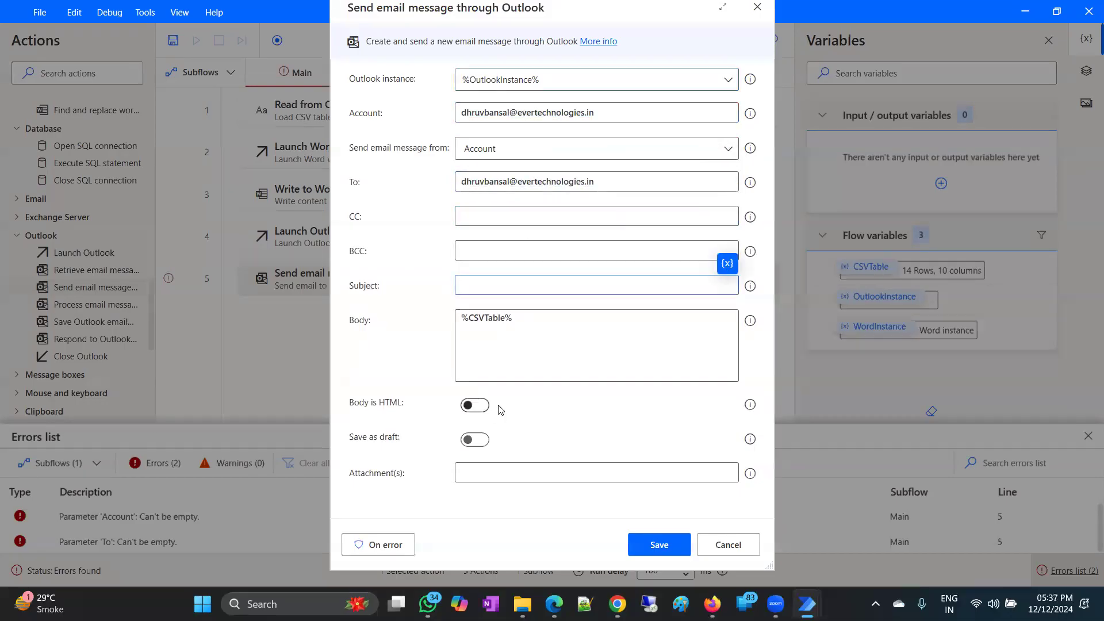
click(475, 405)
click(517, 336)
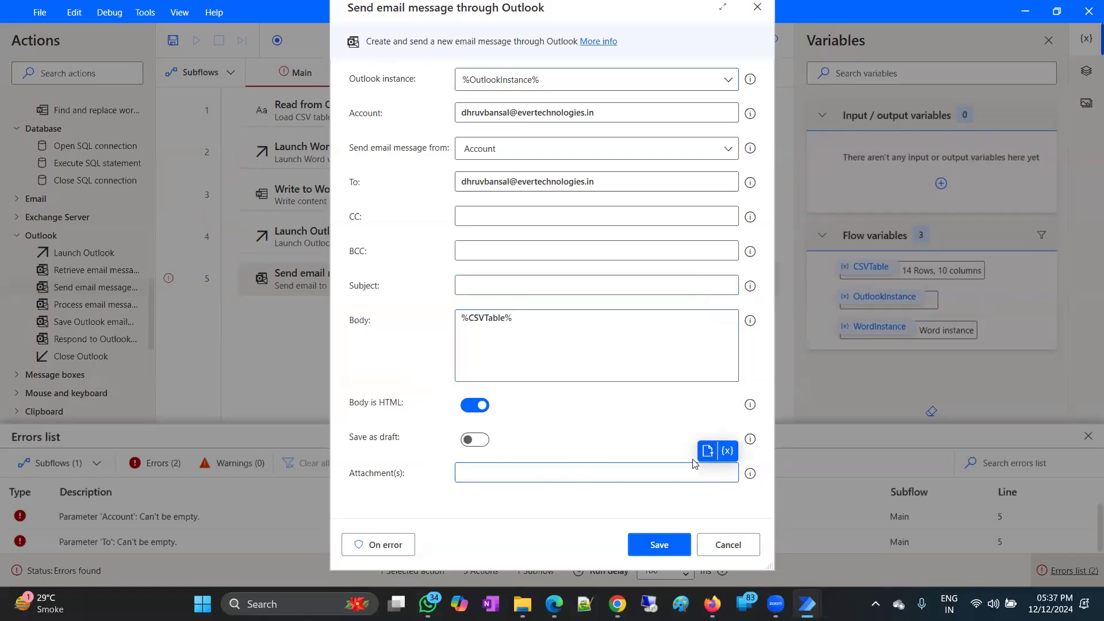
click(700, 454)
click(520, 117)
double_click(503, 234)
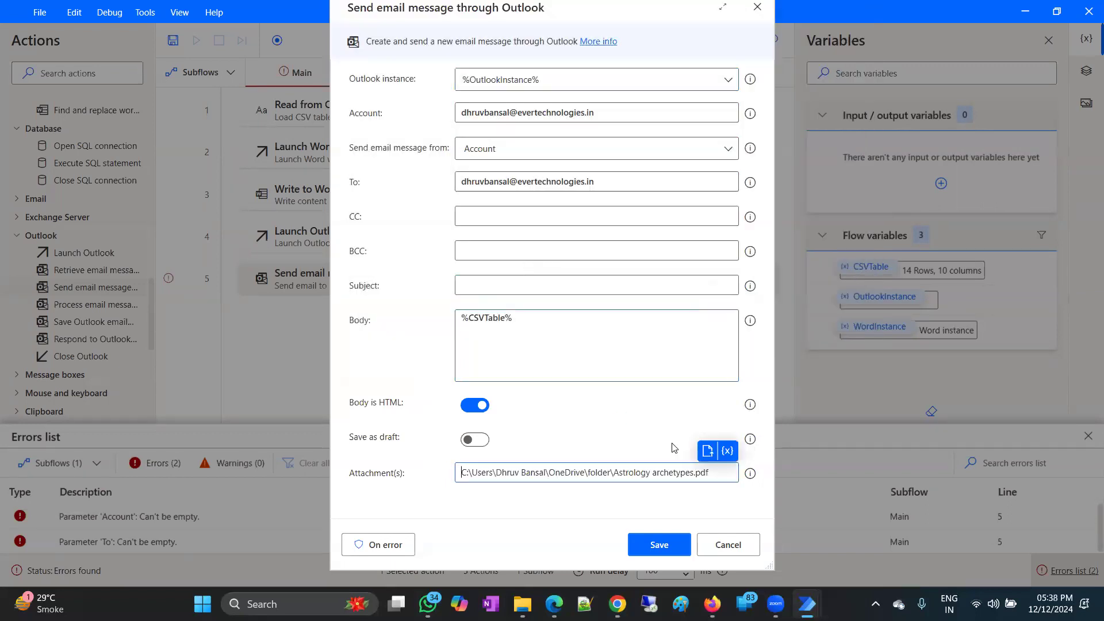
click(660, 546)
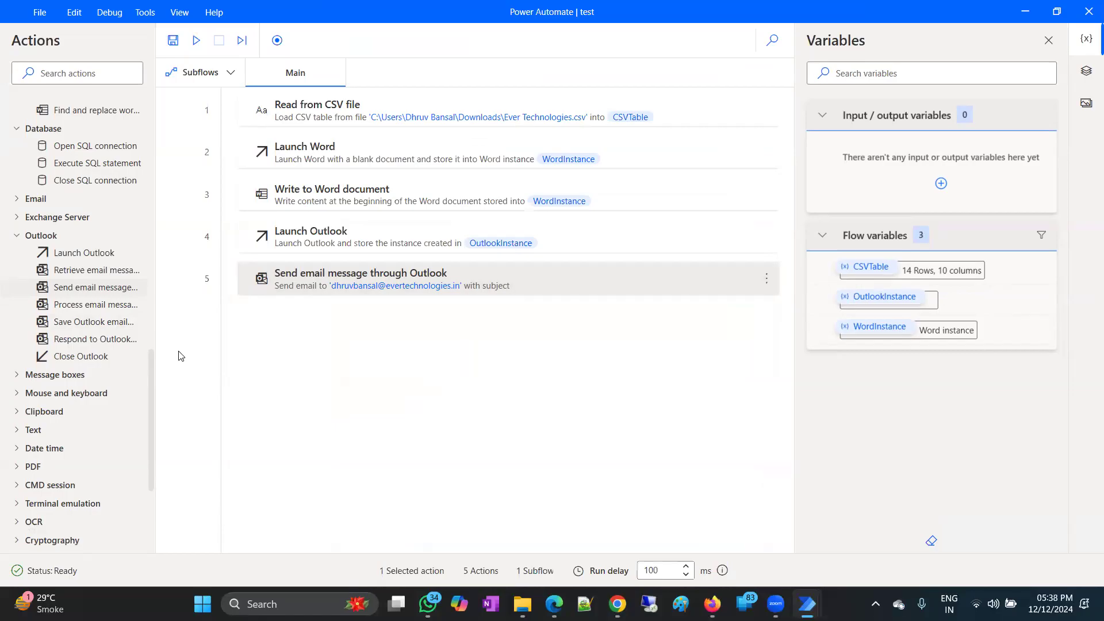
Add a Close Outlook action to the flow and save it.
scroll(88, 402, down, 3)
scroll(87, 401, down, 2)
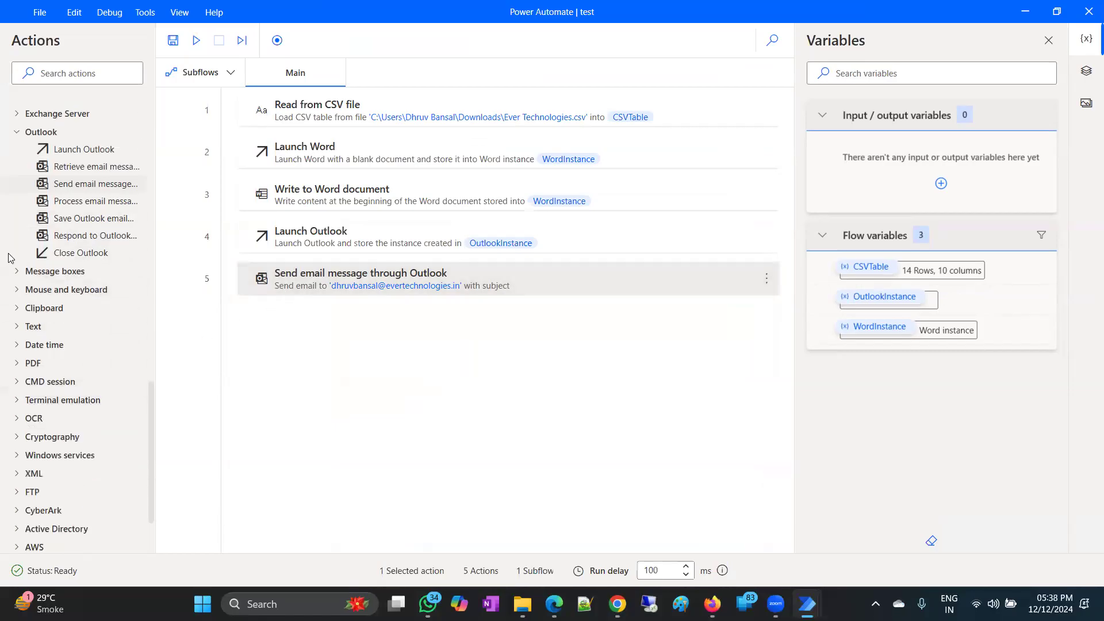
drag(68, 253, 345, 315)
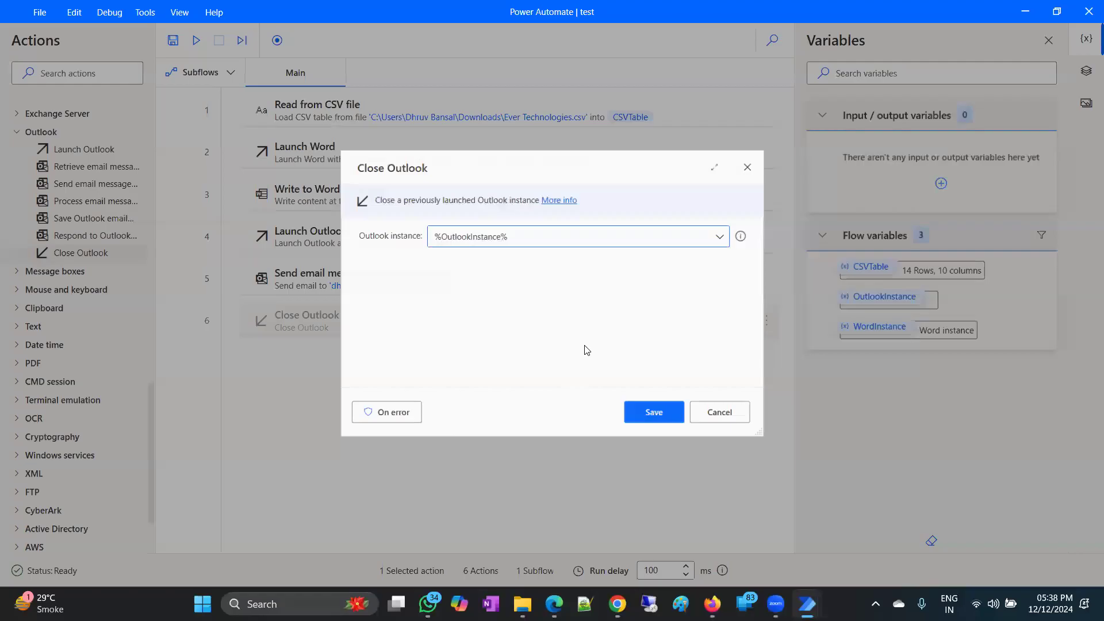
click(655, 411)
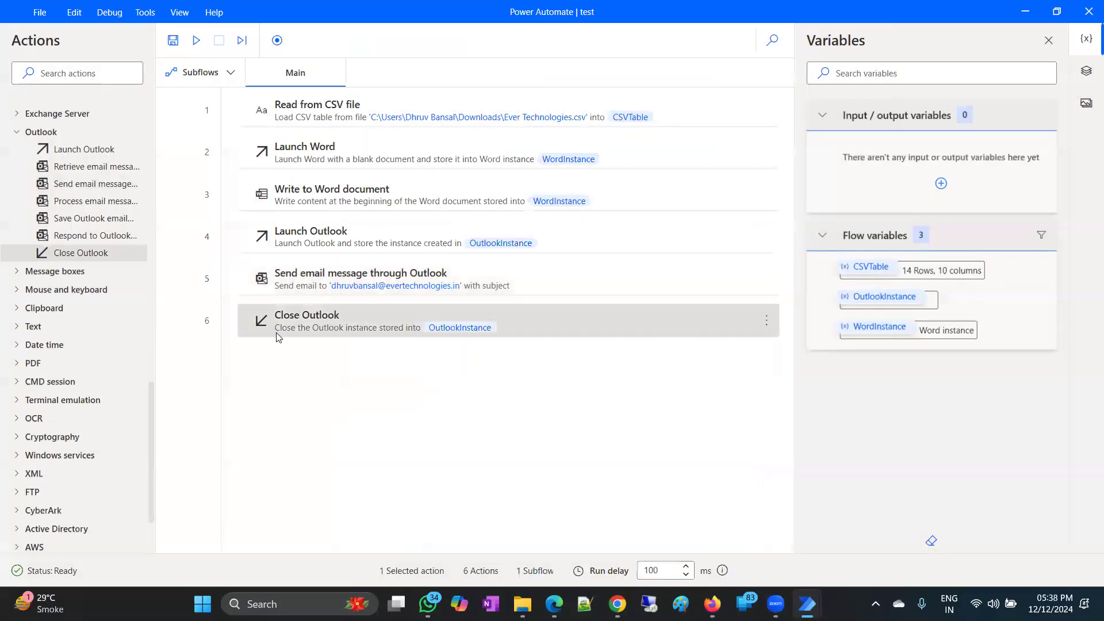
Select all actions with Ctrl+A and delete them, leaving Main empty.
key(ctrl+a)
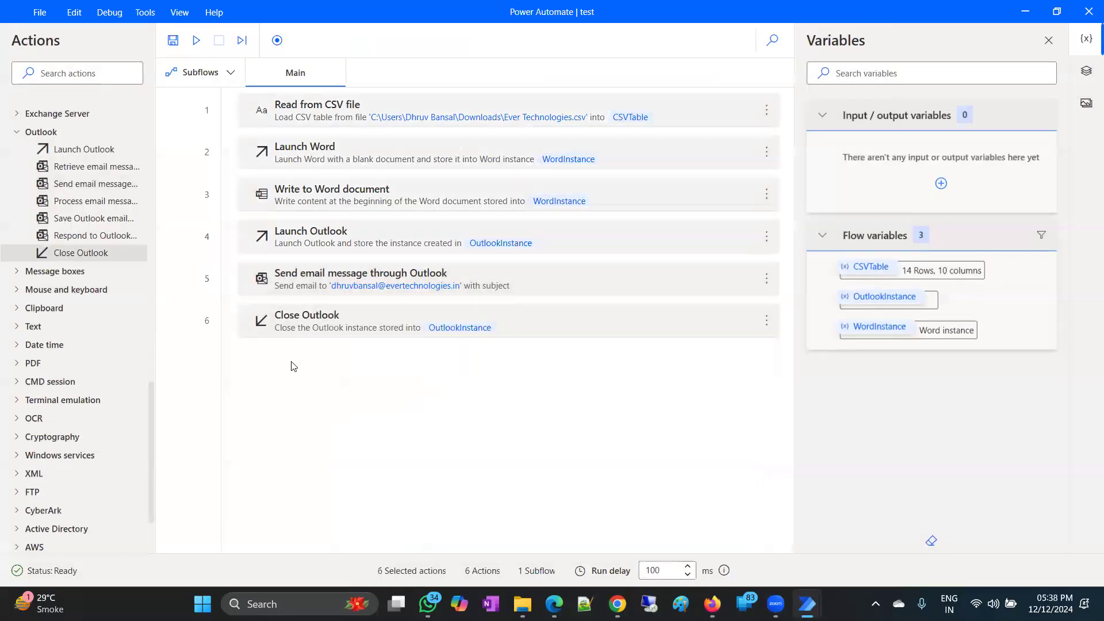
right_click(291, 253)
click(323, 525)
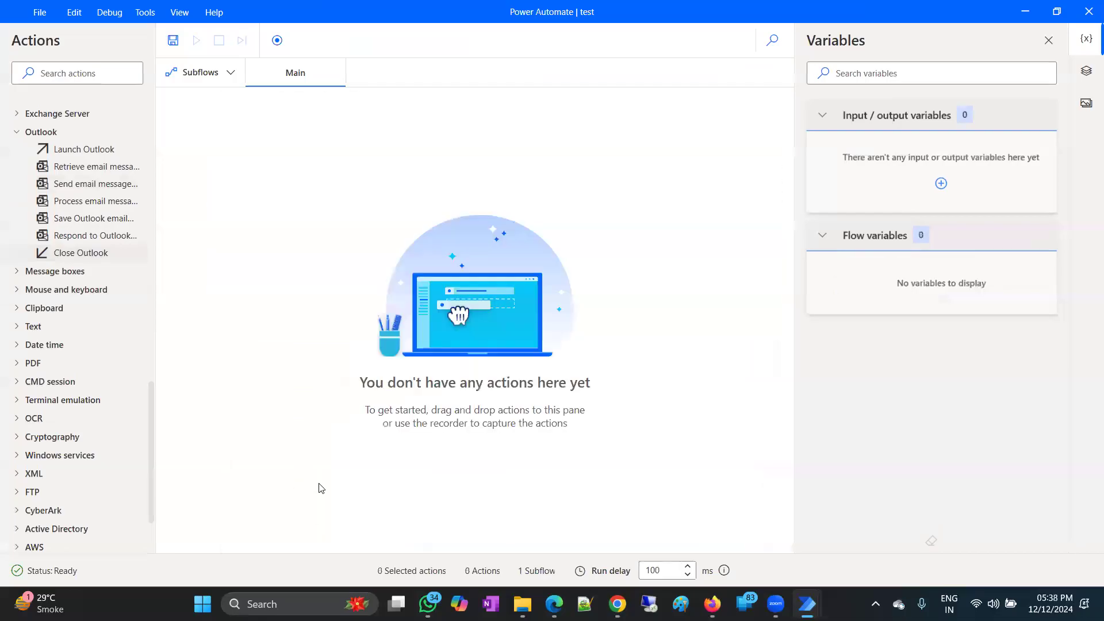
Expand the Mouse and keyboard group in the Actions pane.
scroll(100, 311, down, 1)
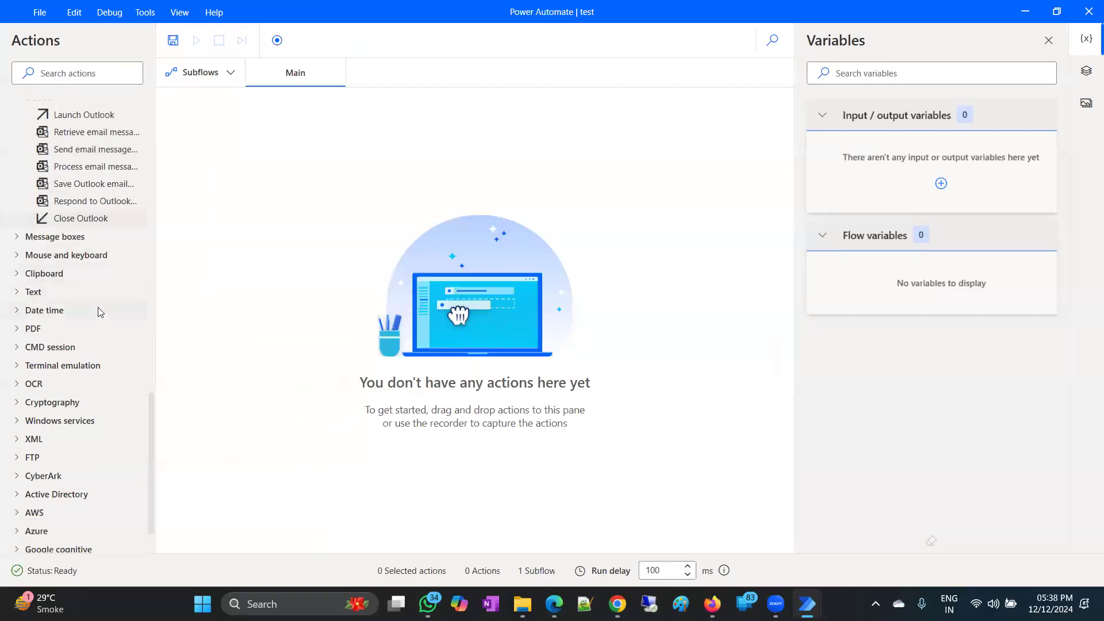
click(18, 257)
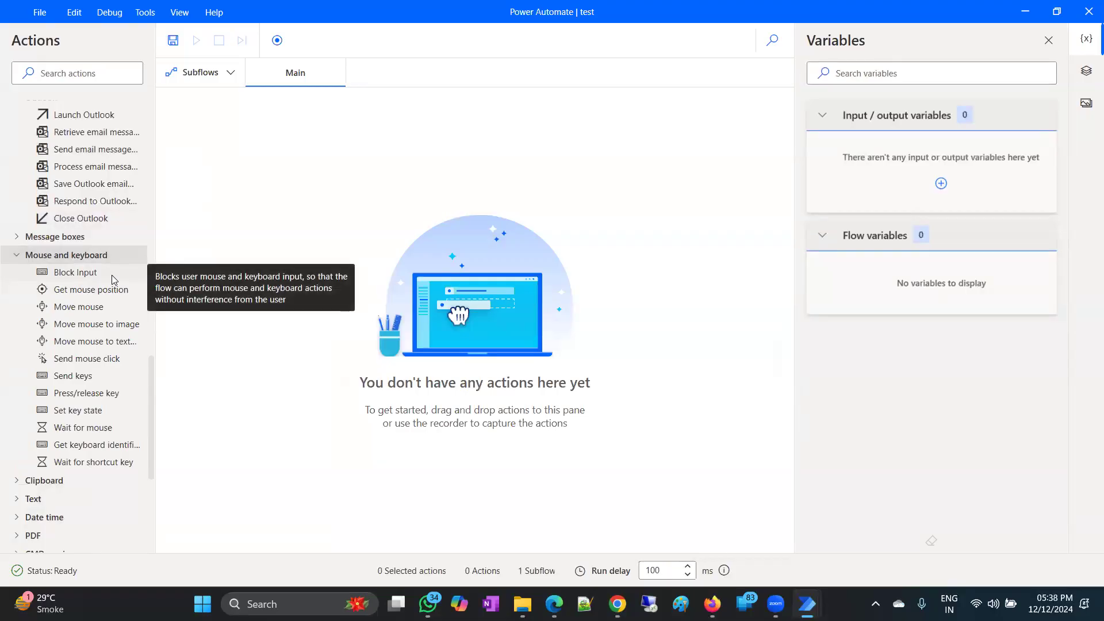
scroll(79, 286, down, 2)
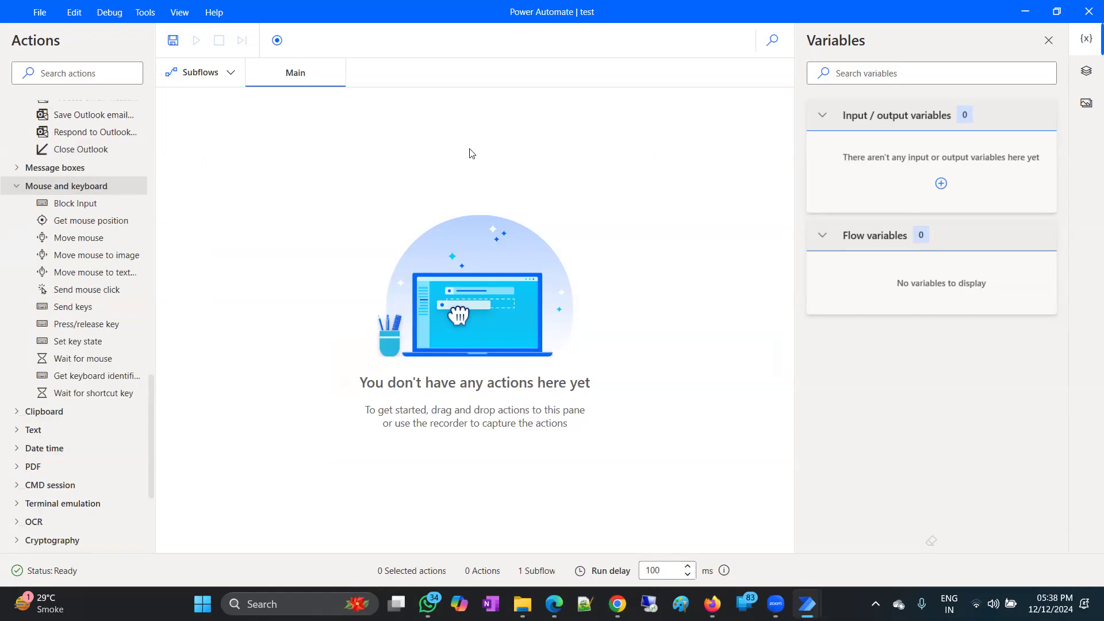
Add a Move mouse step to position 1640, 324 with slow animation.
drag(63, 242, 414, 209)
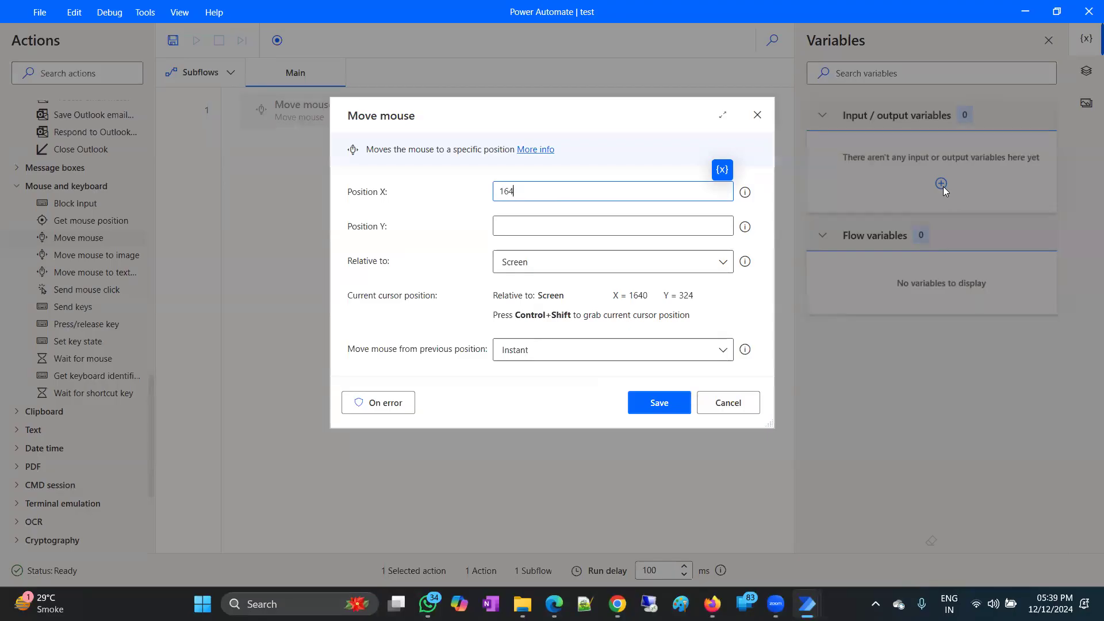
text(0)
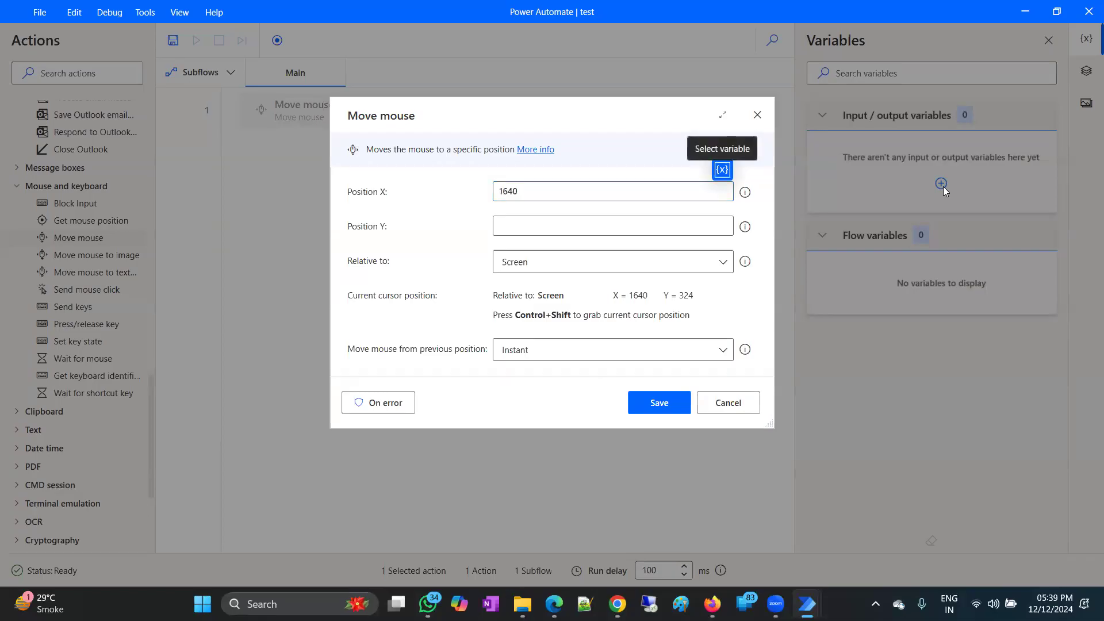
key(Tab)
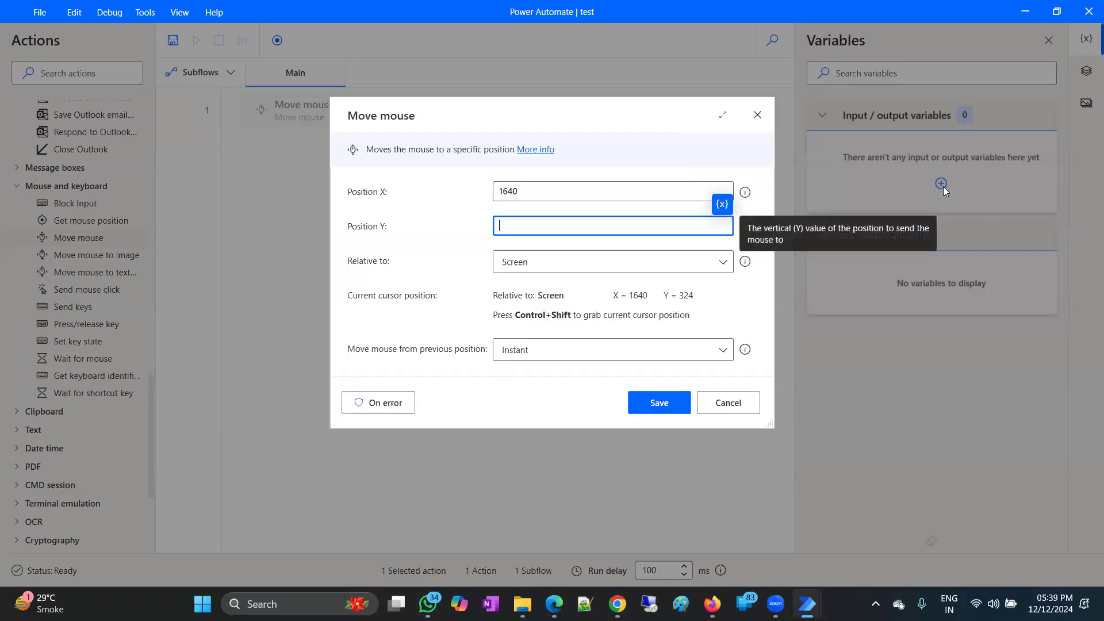
text(324)
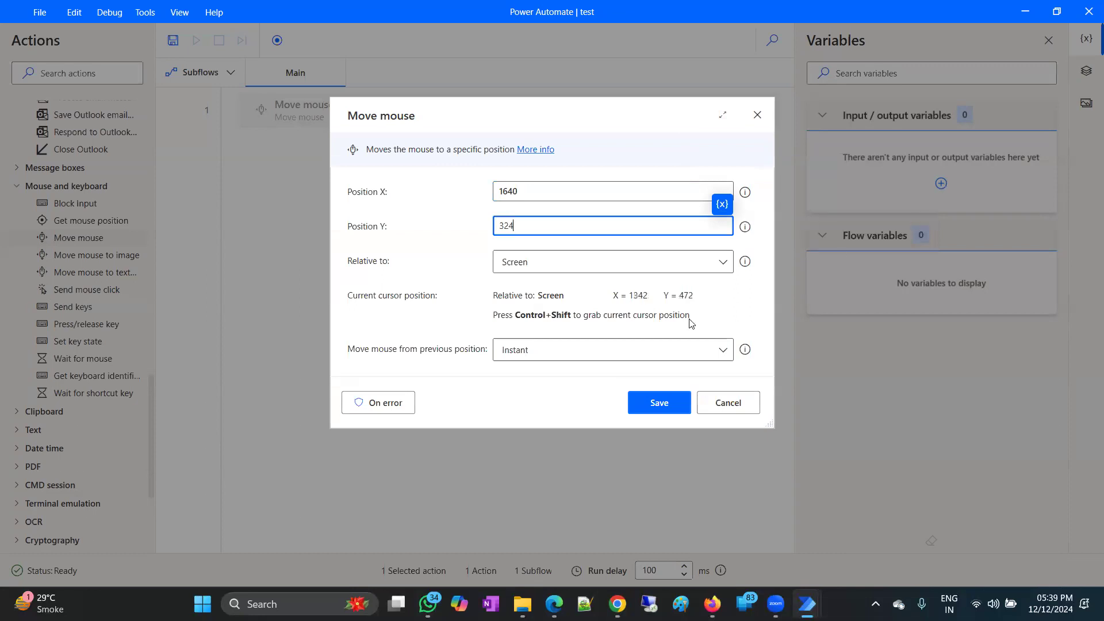
click(622, 351)
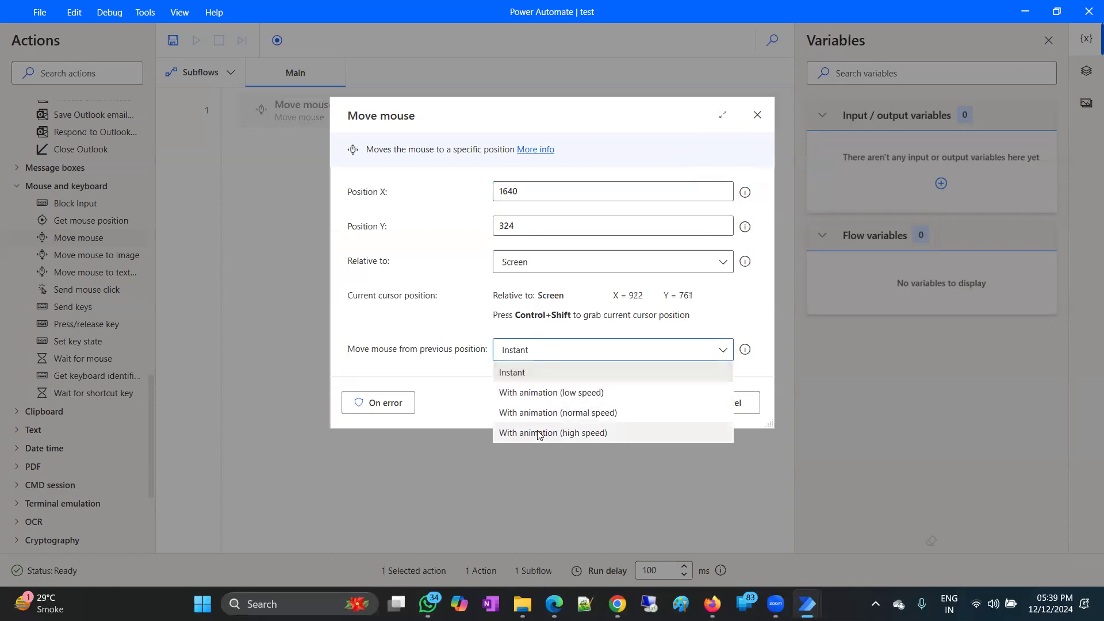
click(555, 394)
click(662, 404)
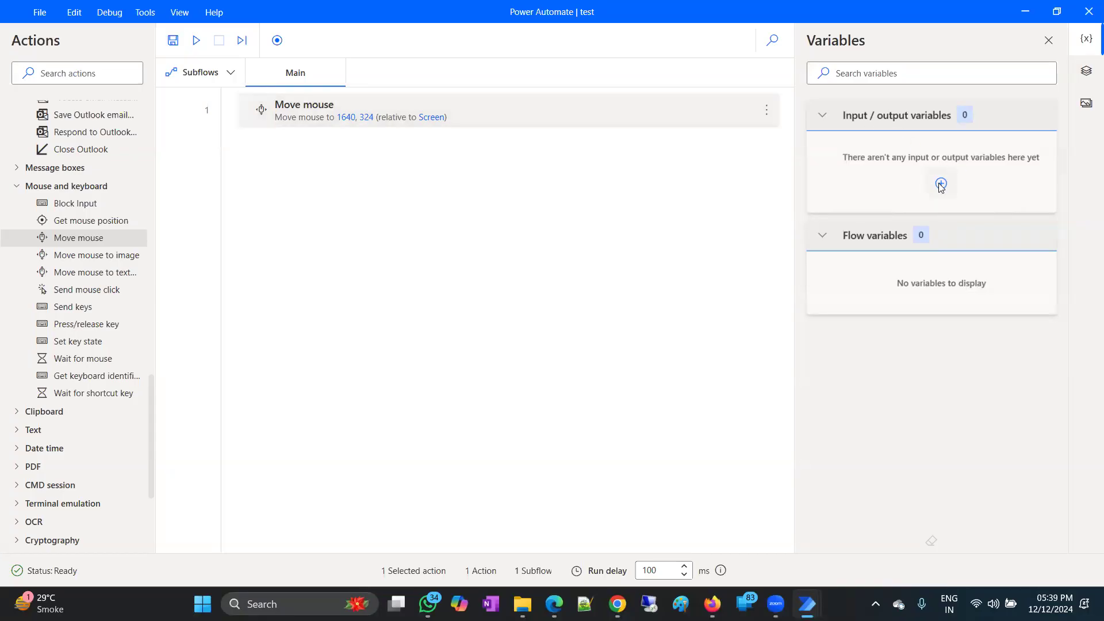
Add a default left Send mouse click as step 2 and test-run the flow.
drag(104, 296, 432, 155)
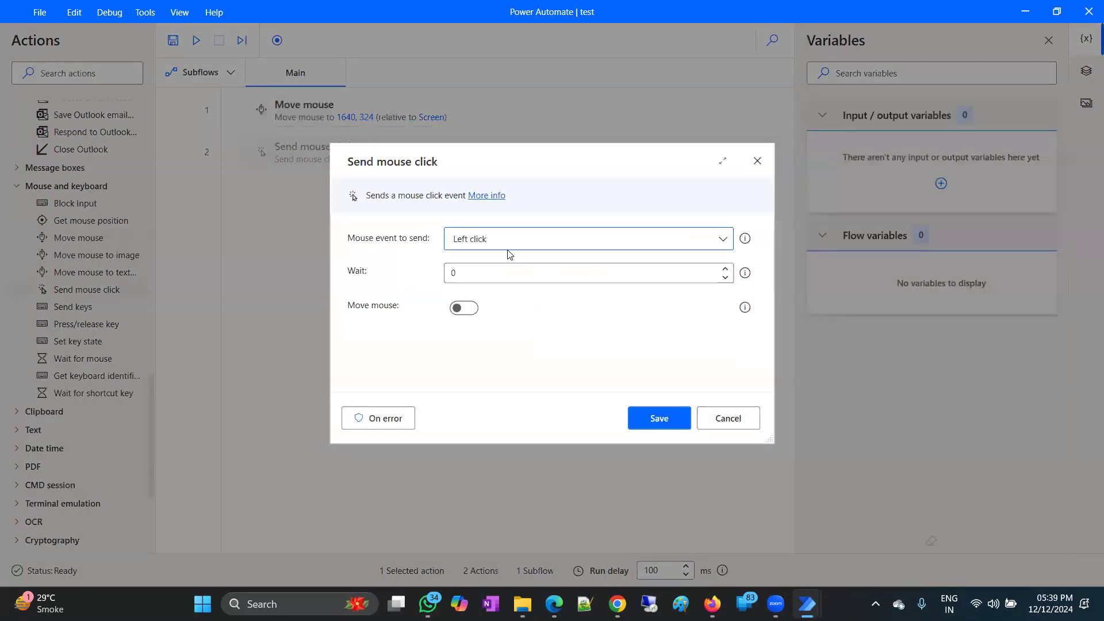
click(657, 419)
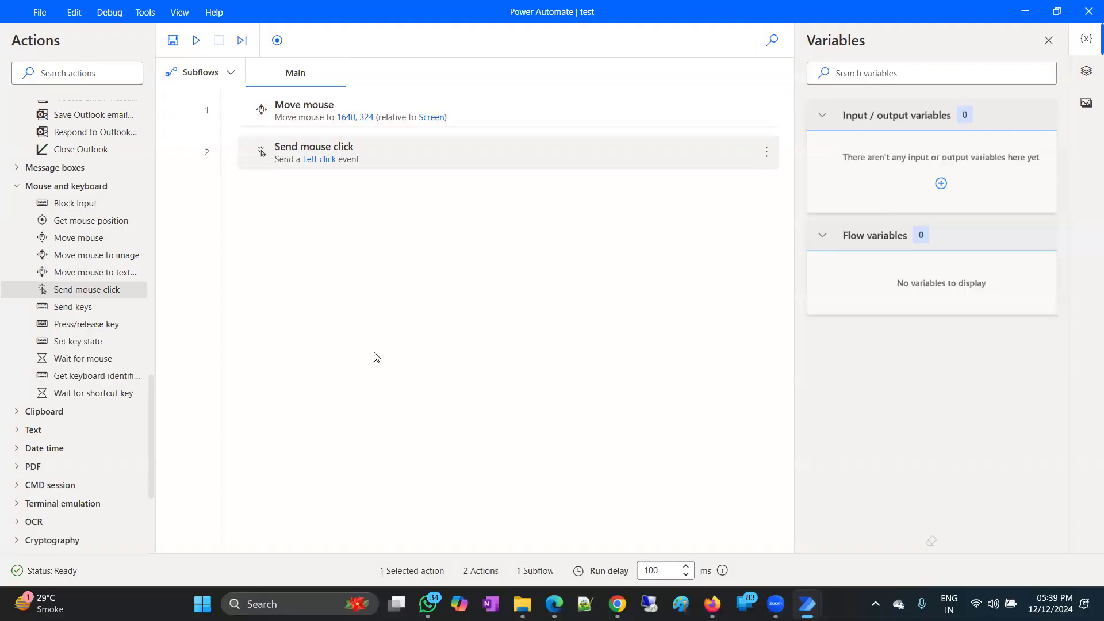
click(195, 41)
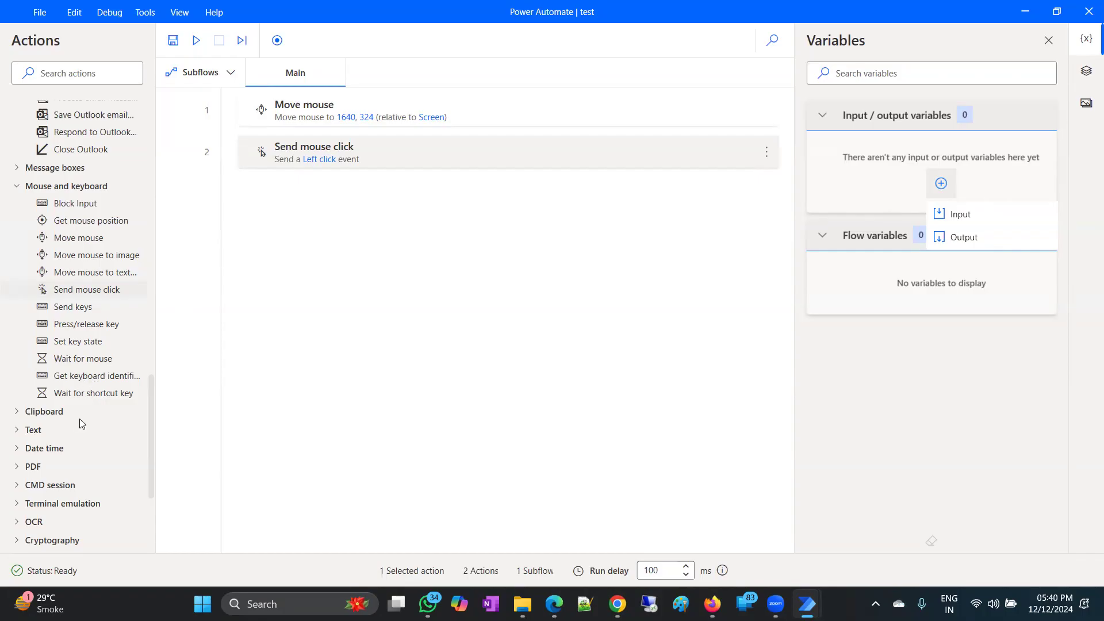
Bring up Chrome's quick launch options from the taskbar.
drag(149, 411, 152, 246)
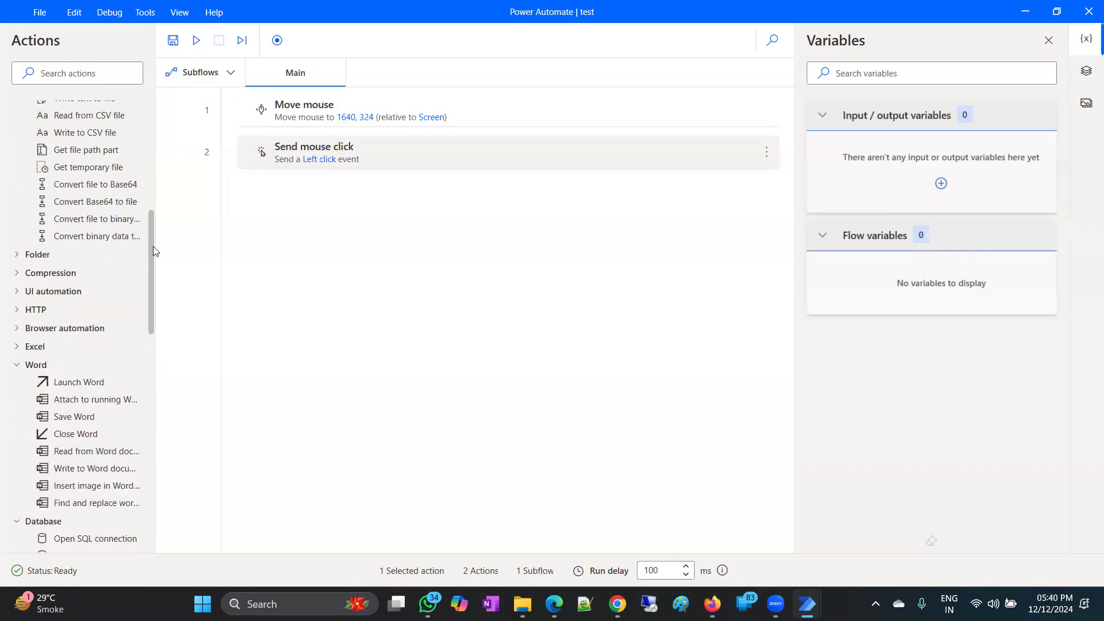
scroll(124, 360, up, 6)
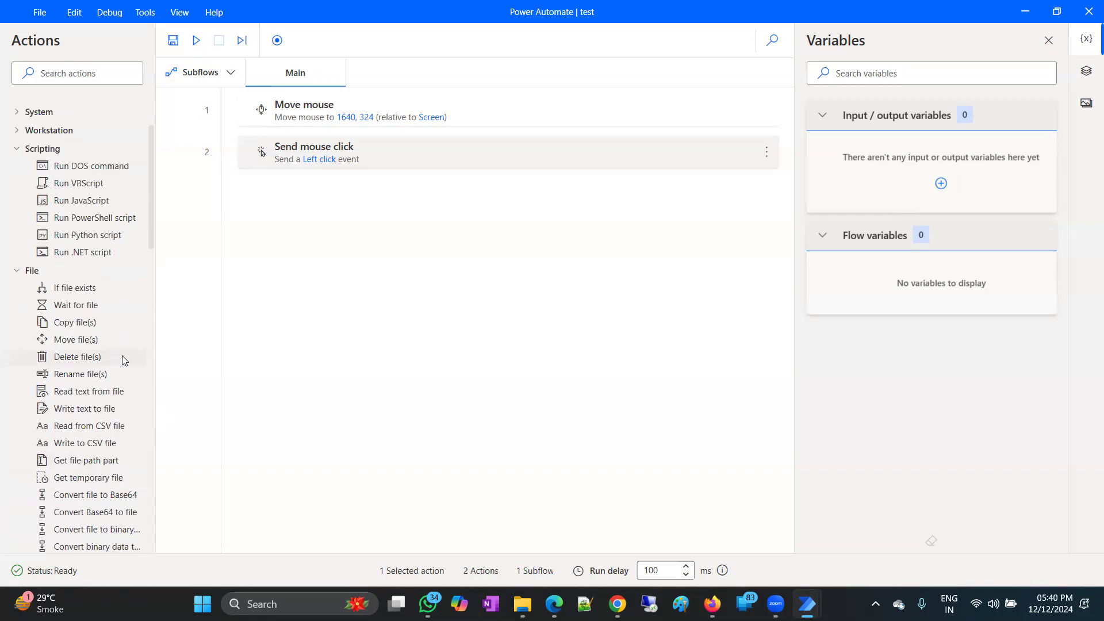
scroll(123, 358, up, 3)
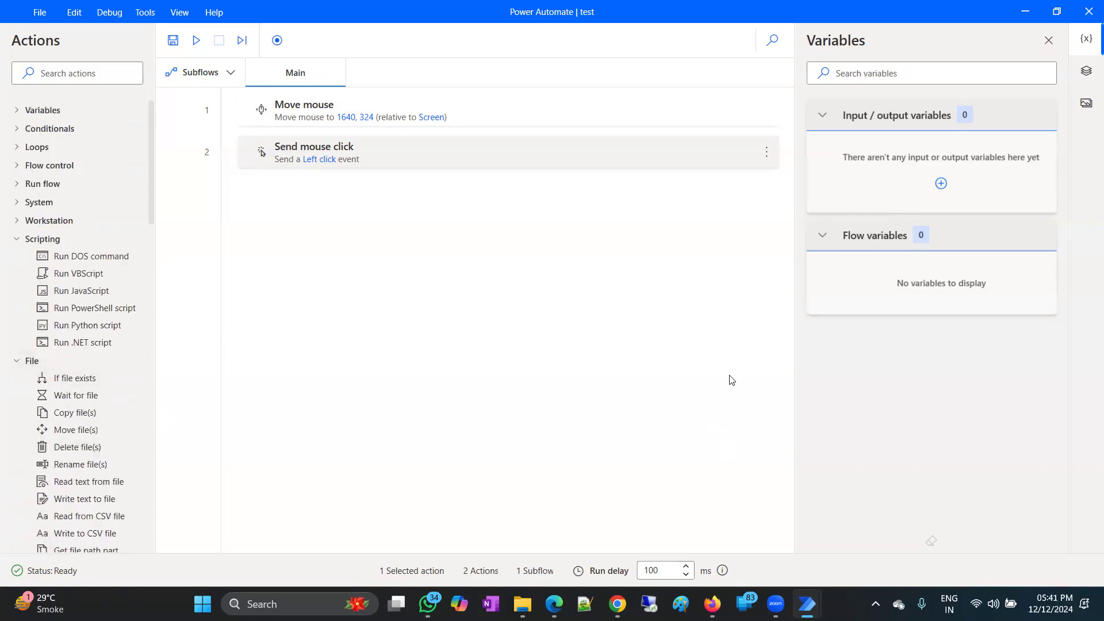
right_click(617, 604)
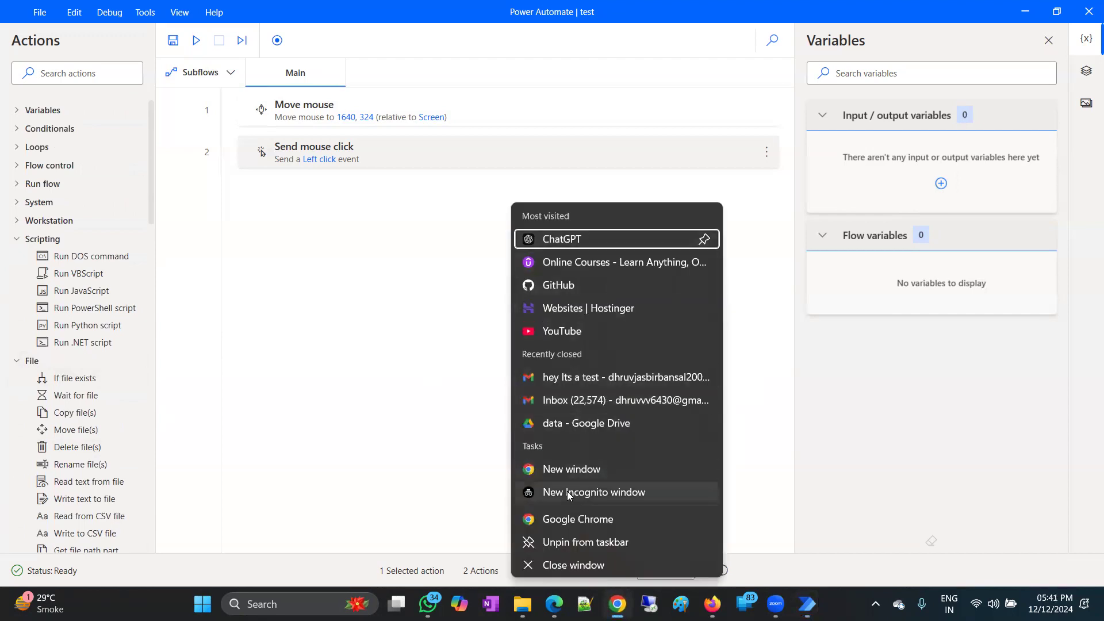
Open a new Chrome window, launch Google Docs from the apps grid, then close that document tab.
click(572, 469)
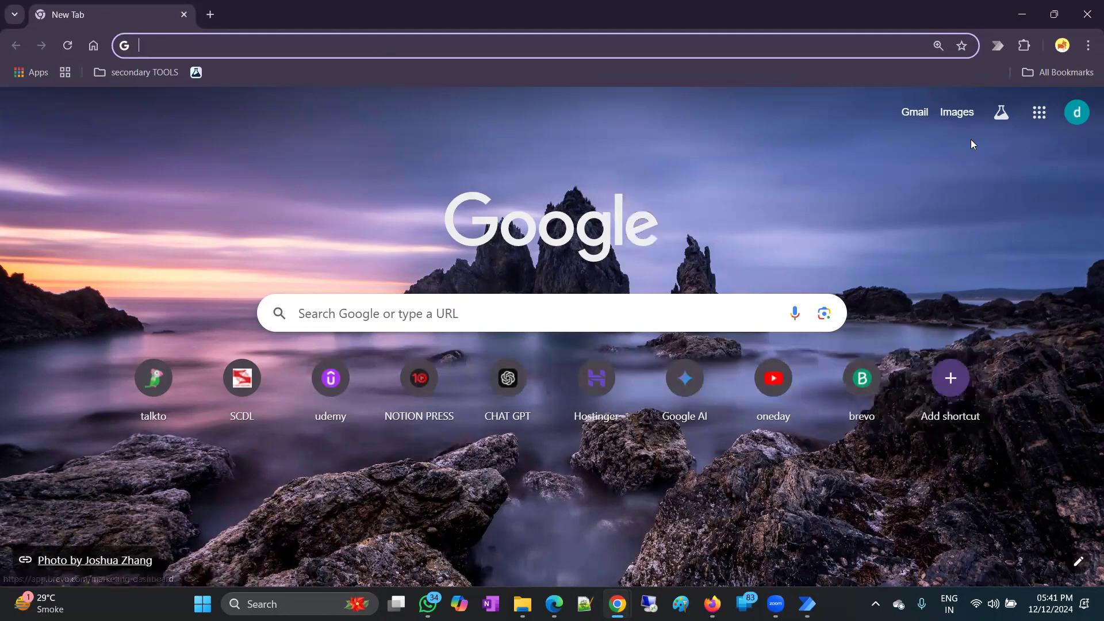
click(1039, 113)
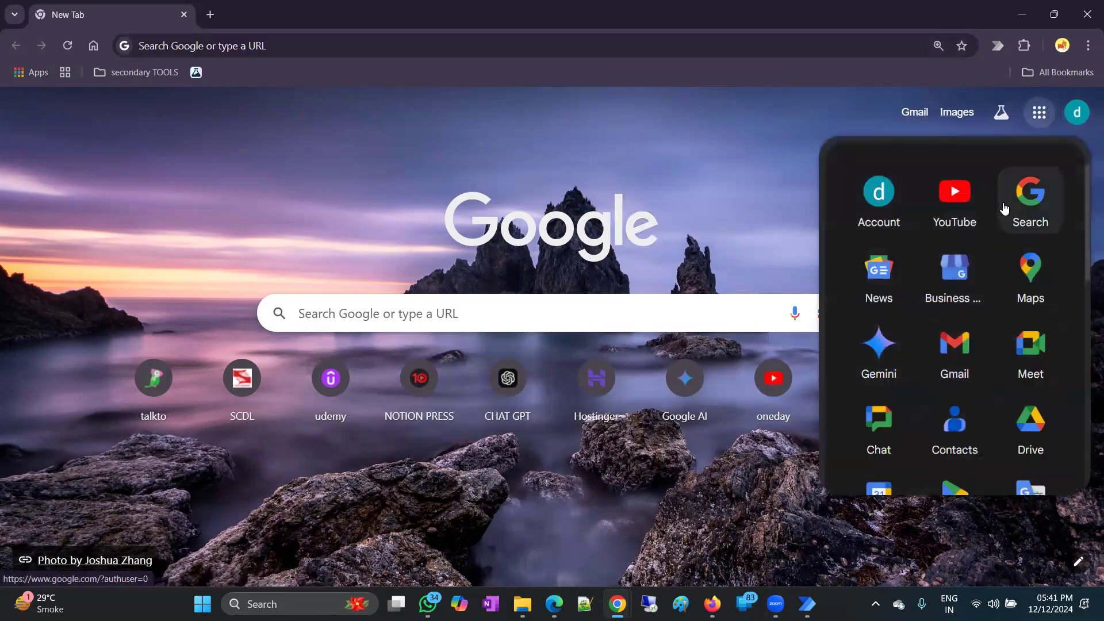
scroll(914, 390, down, 3)
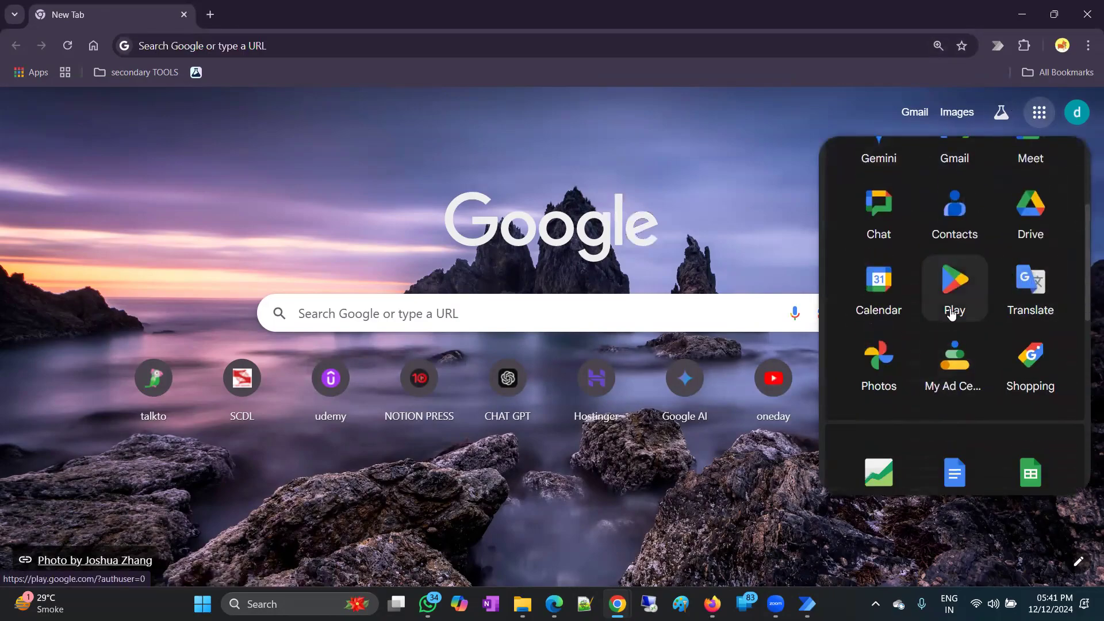
scroll(951, 307, down, 4)
click(952, 290)
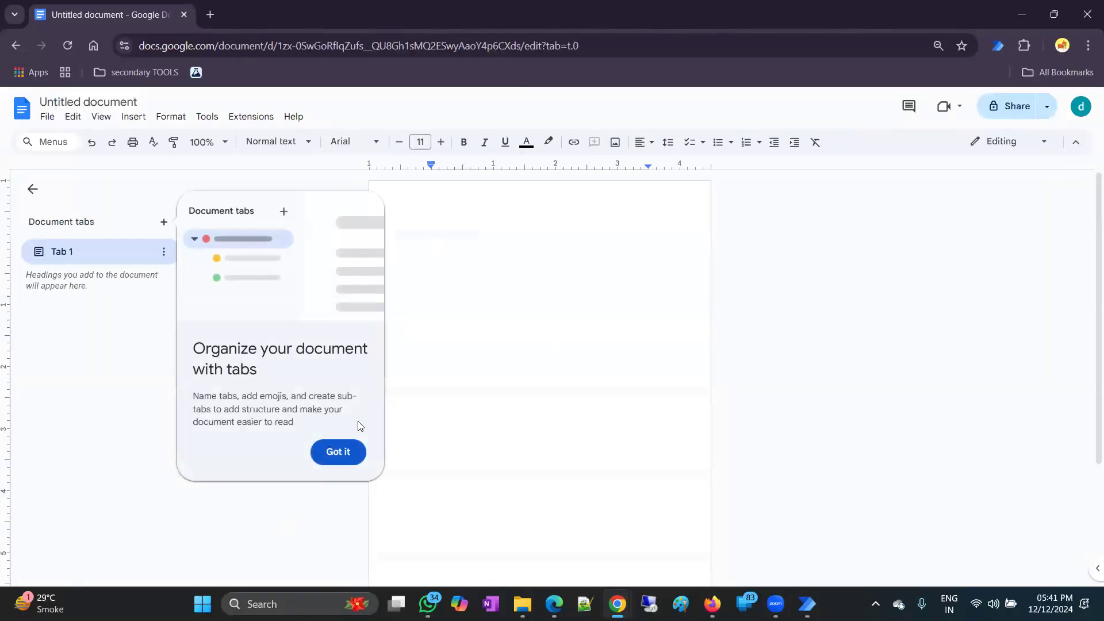
click(345, 451)
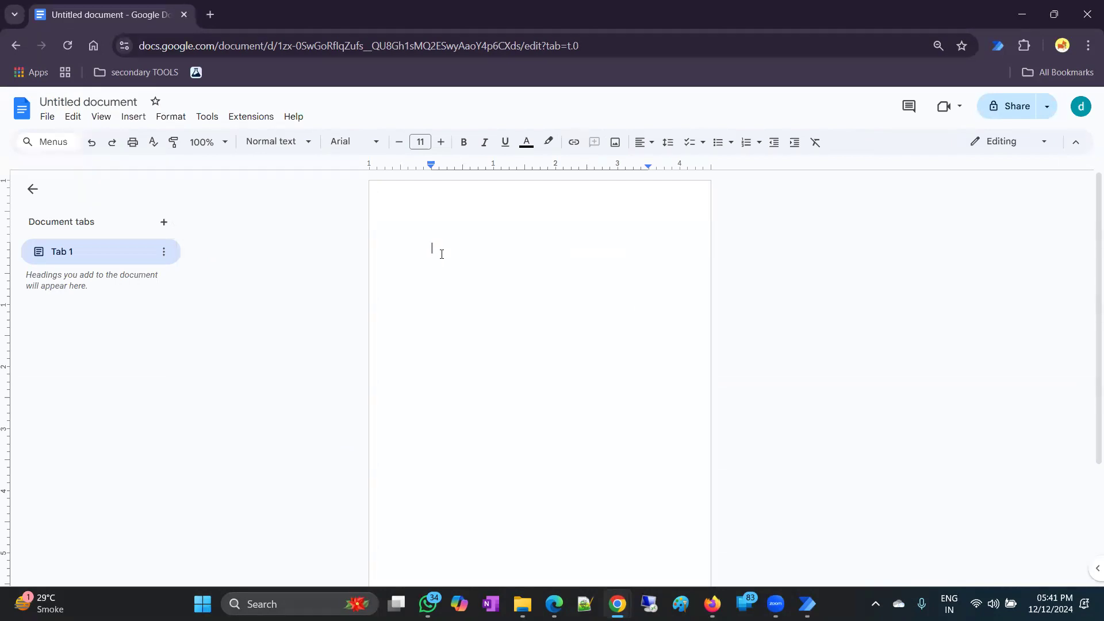
click(210, 14)
click(176, 13)
click(186, 15)
Copy the Docs link address from the Google apps grid and return to the test flow.
click(1039, 113)
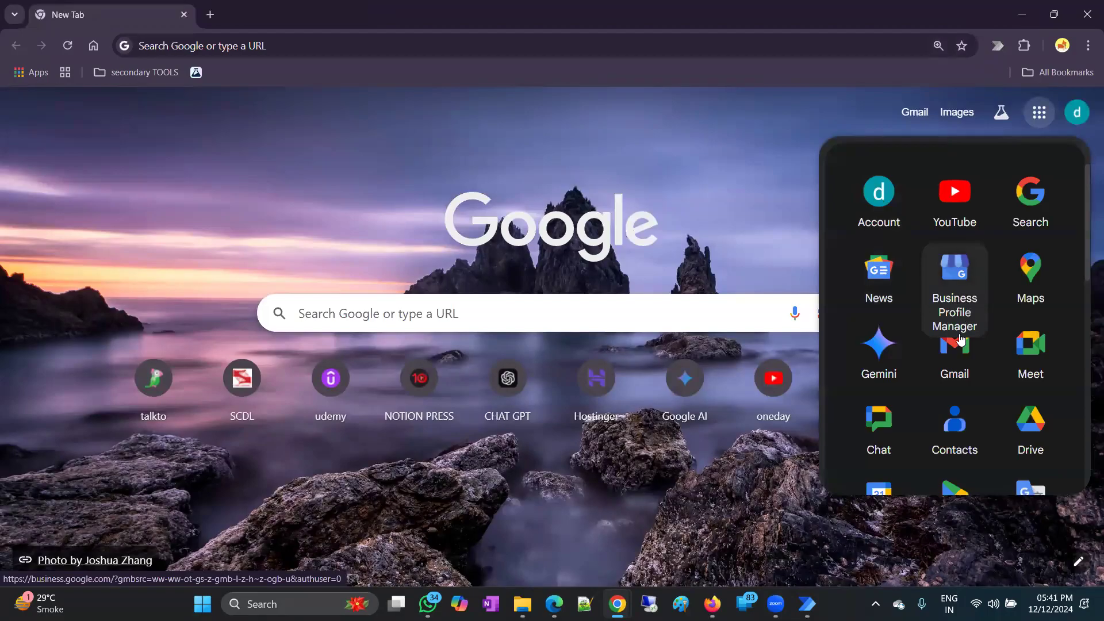
scroll(957, 341, down, 5)
scroll(965, 338, down, 1)
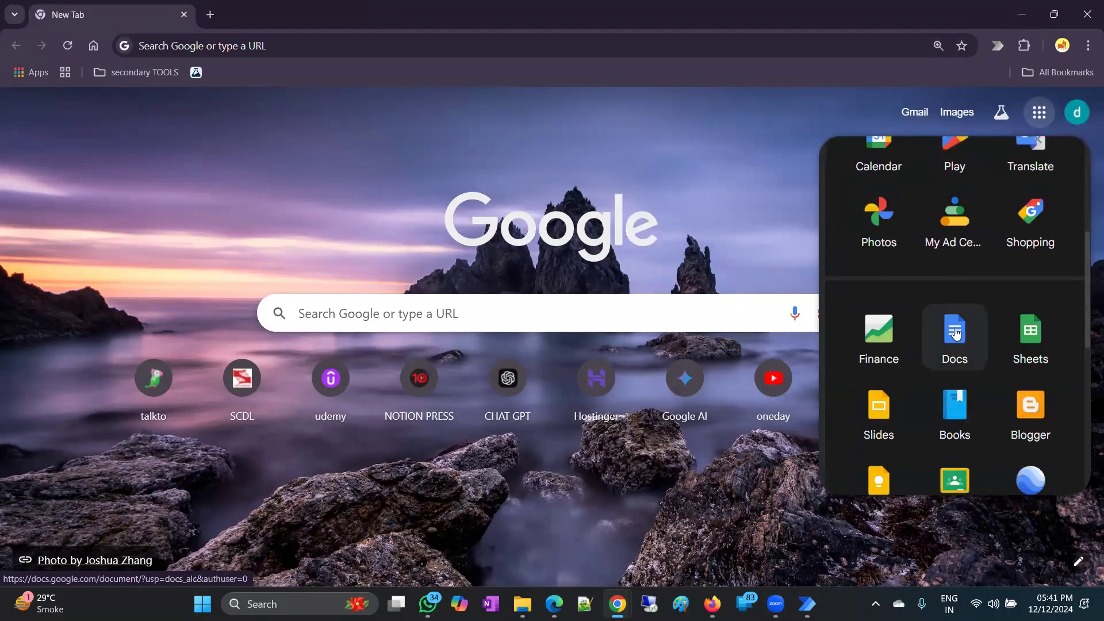
right_click(956, 333)
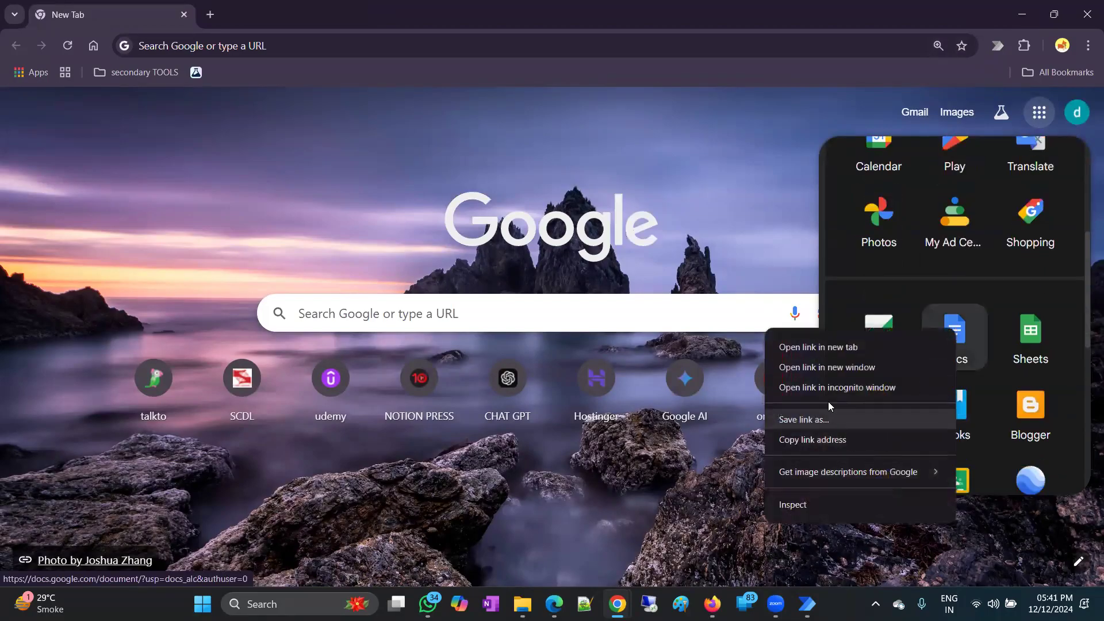
click(808, 439)
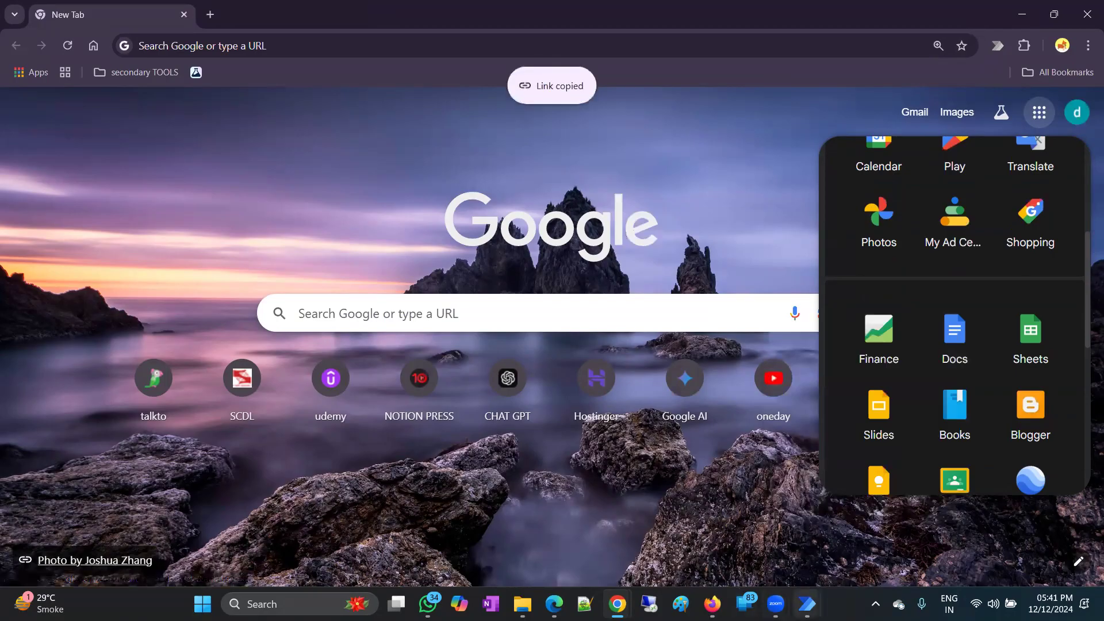
click(808, 603)
click(844, 527)
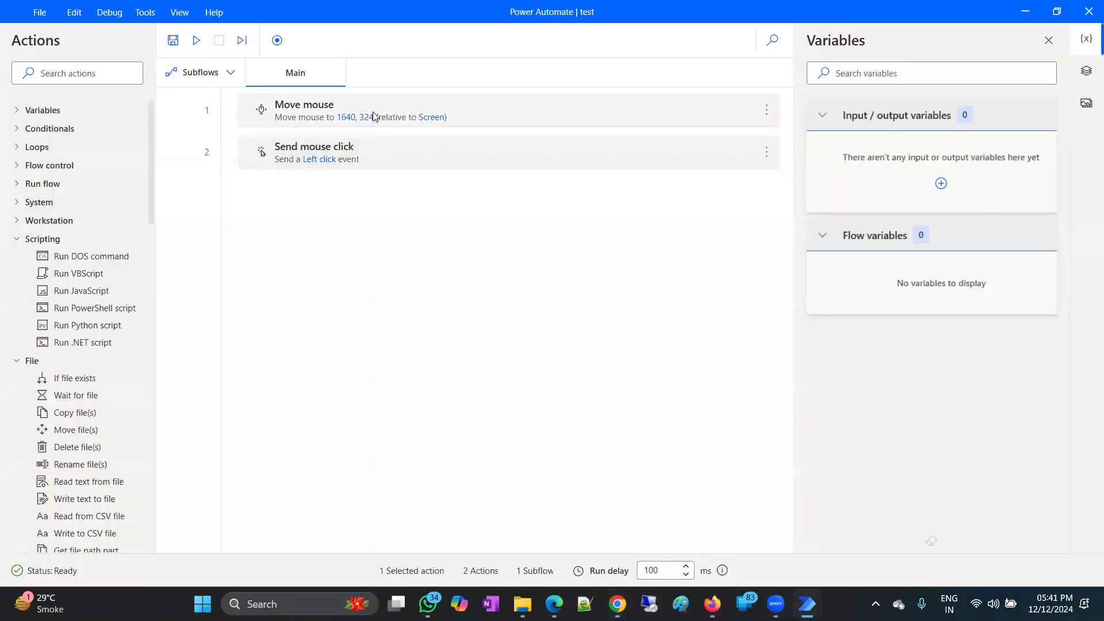
Delete both mouse actions from the flow.
ctrl+click(336, 168)
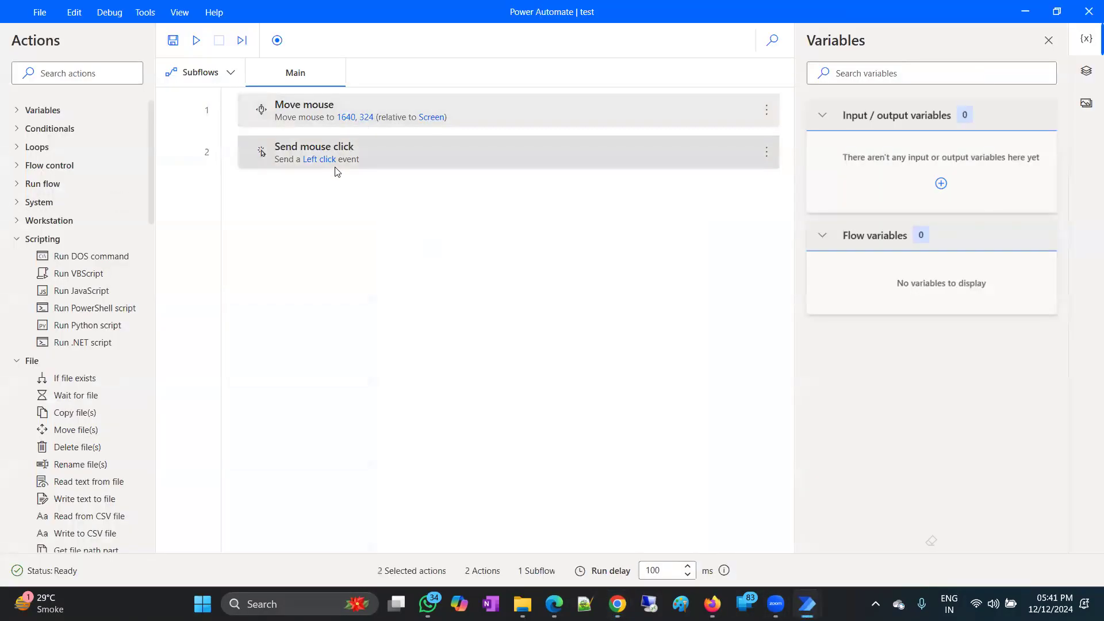
key(Delete)
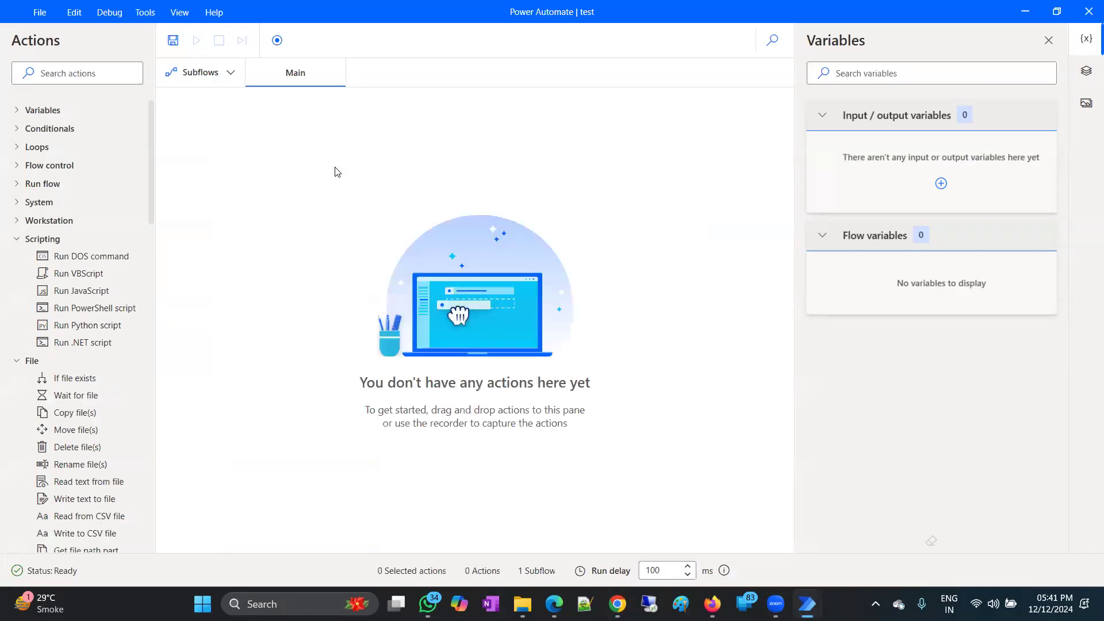
scroll(64, 303, down, 14)
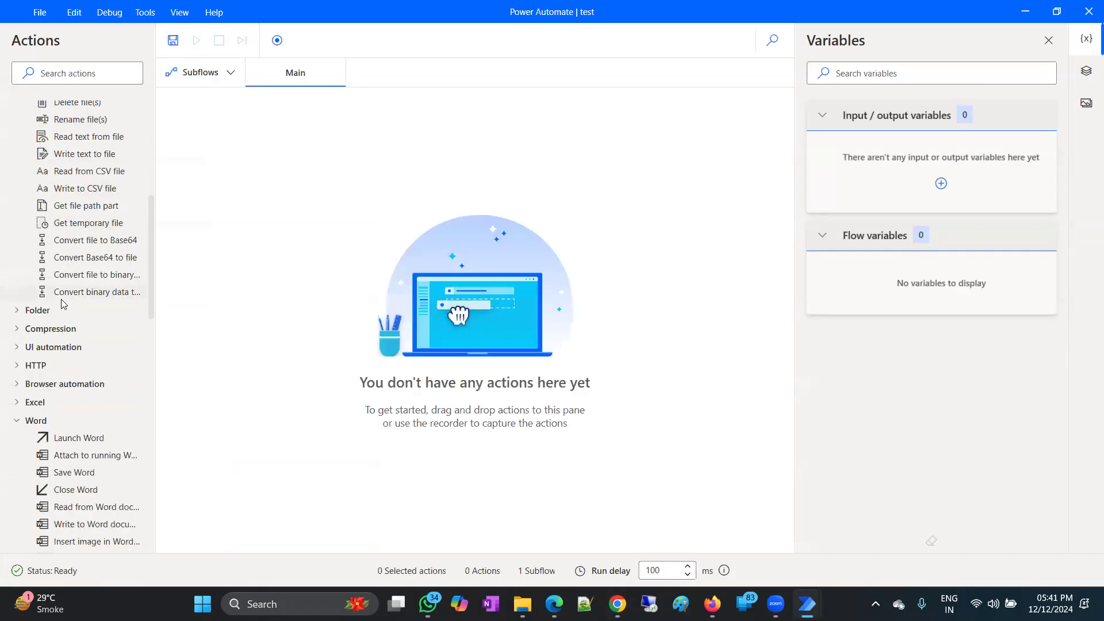
click(20, 247)
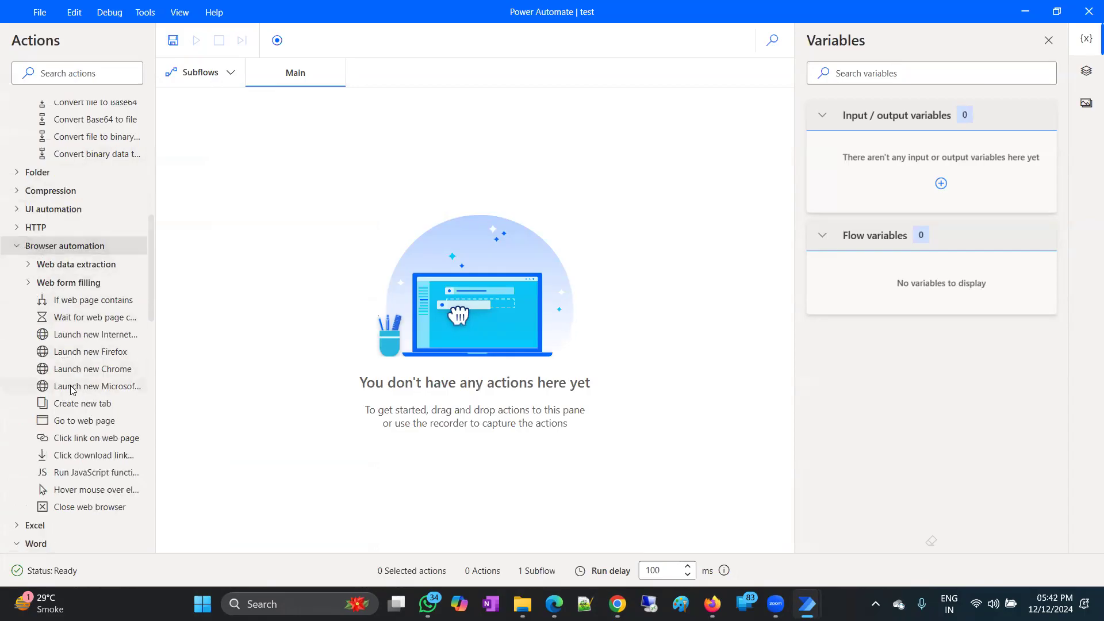
Add Launch new Chrome opening the pasted Google Docs URL in a maximized window.
drag(75, 371, 505, 190)
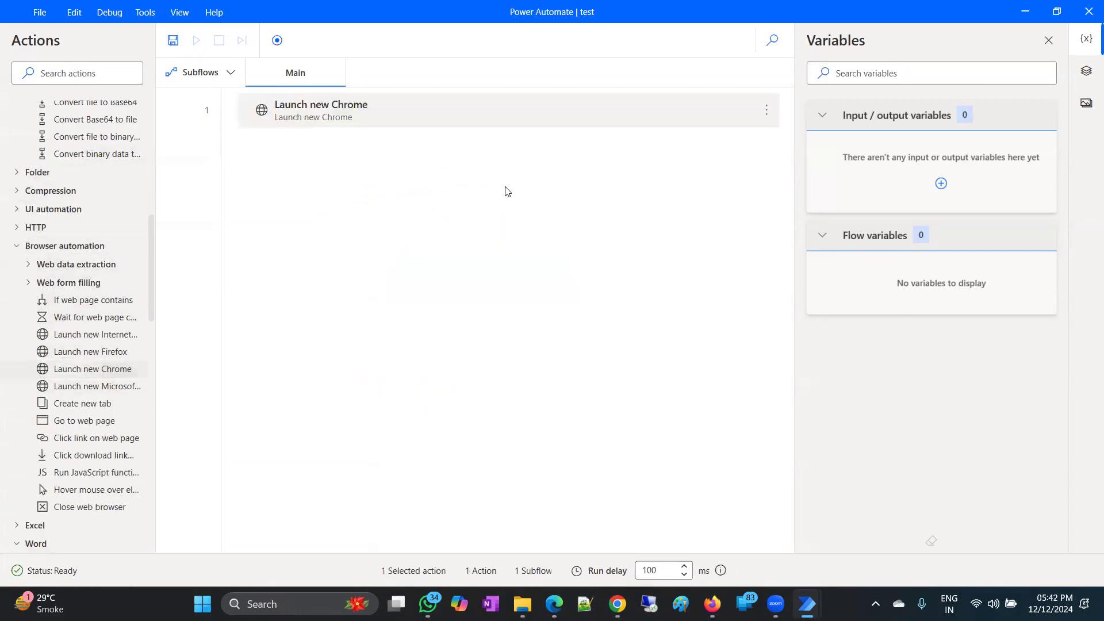
click(467, 242)
right_click(469, 244)
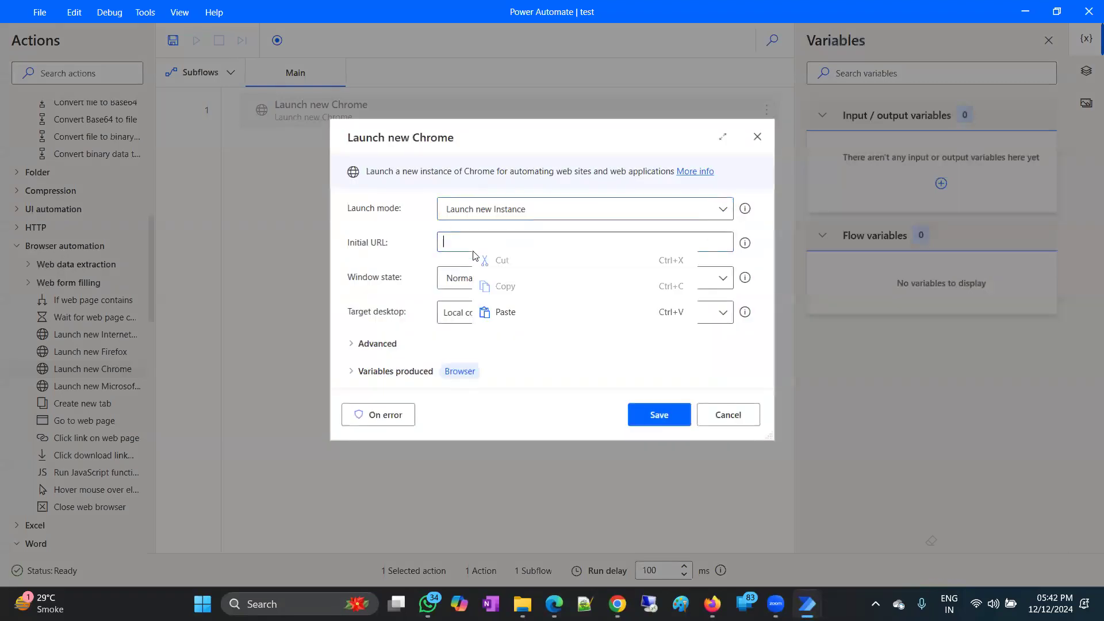
click(515, 318)
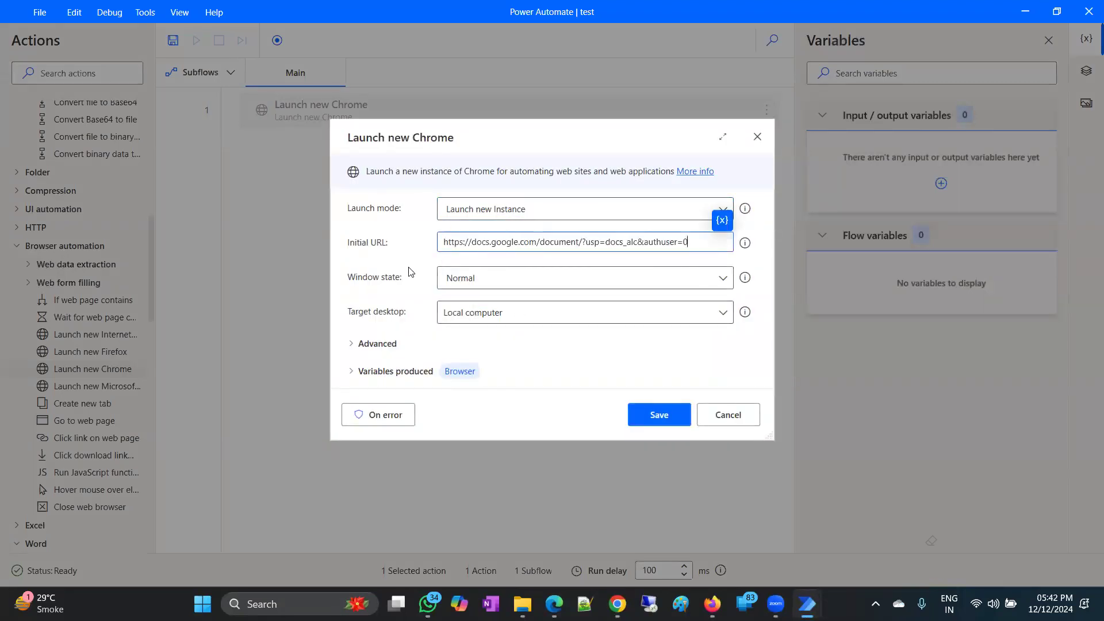
click(502, 281)
click(488, 322)
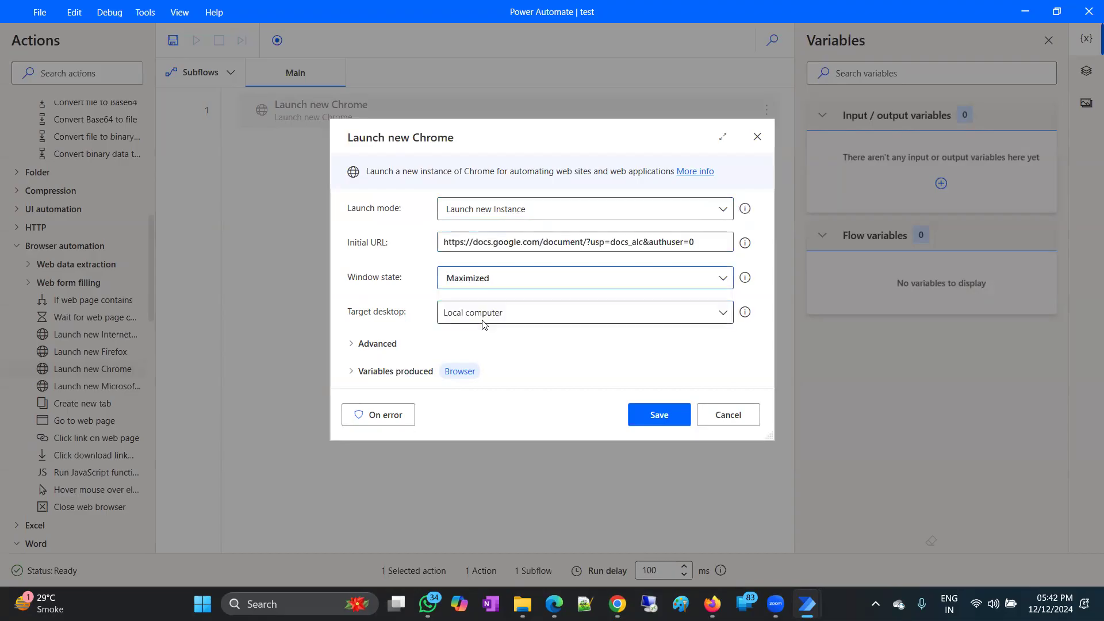
click(659, 419)
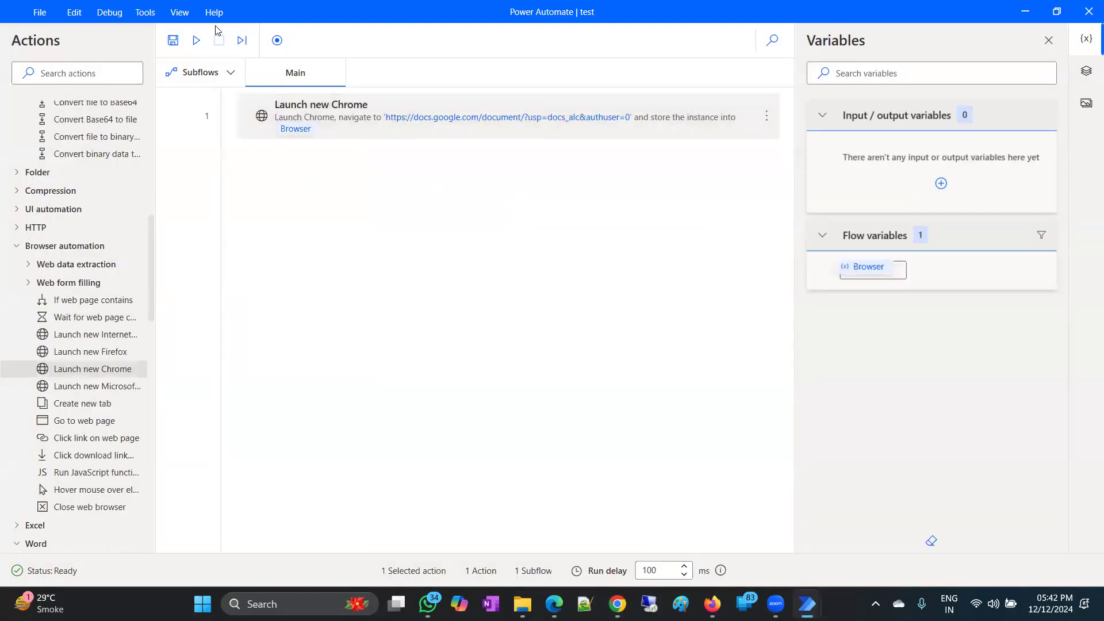
Search for 'click' and add a Click UI element in window step after the launch.
scroll(91, 387, down, 3)
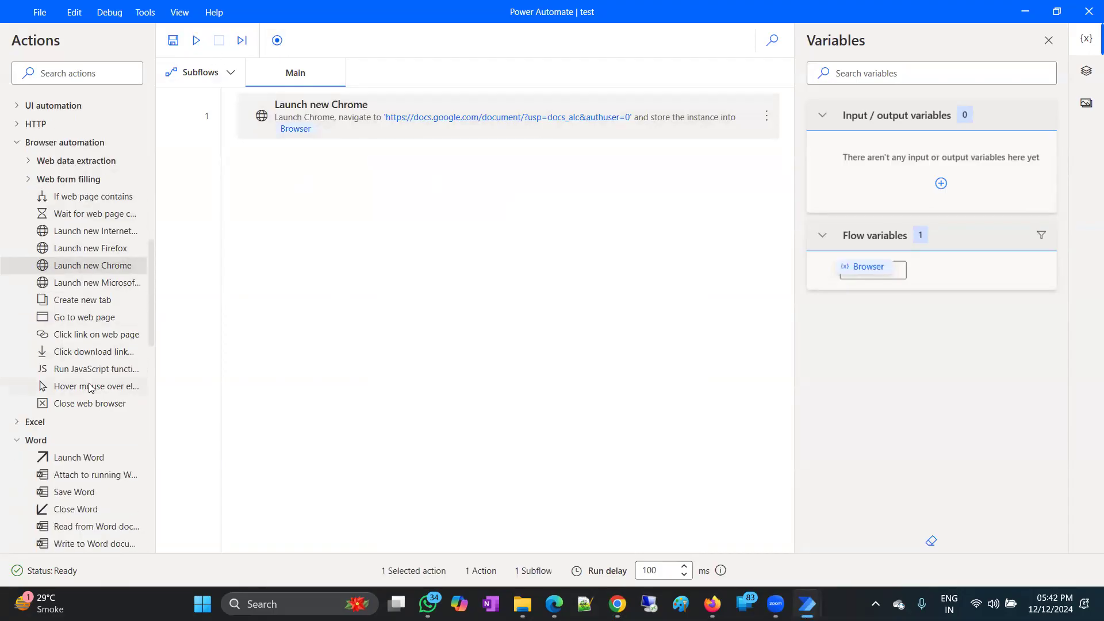
scroll(111, 413, down, 3)
scroll(111, 413, down, 2)
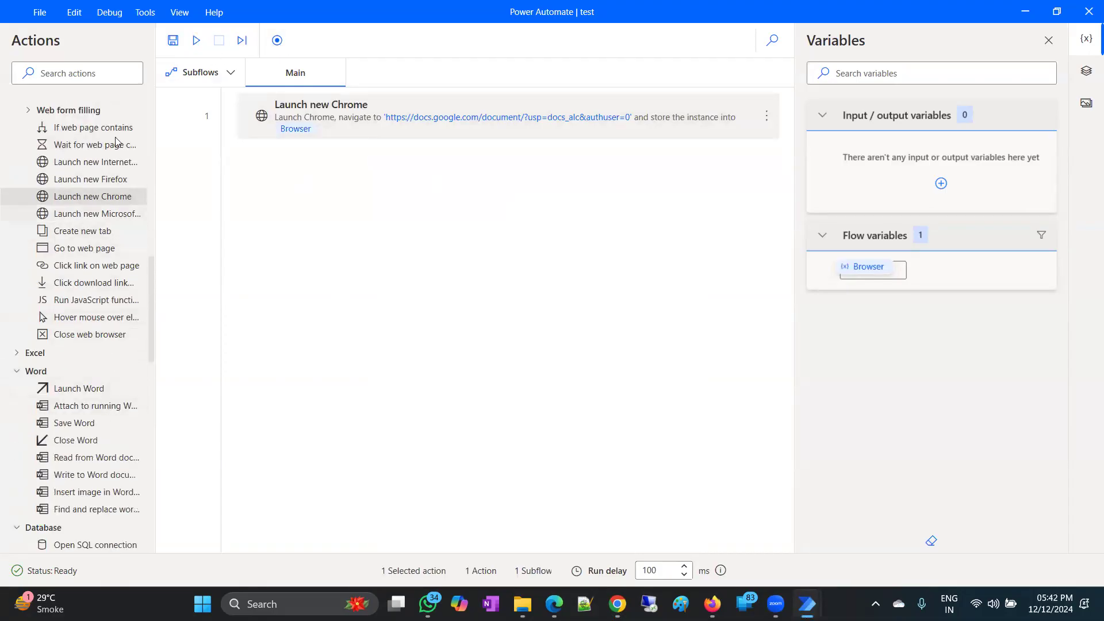
click(91, 74)
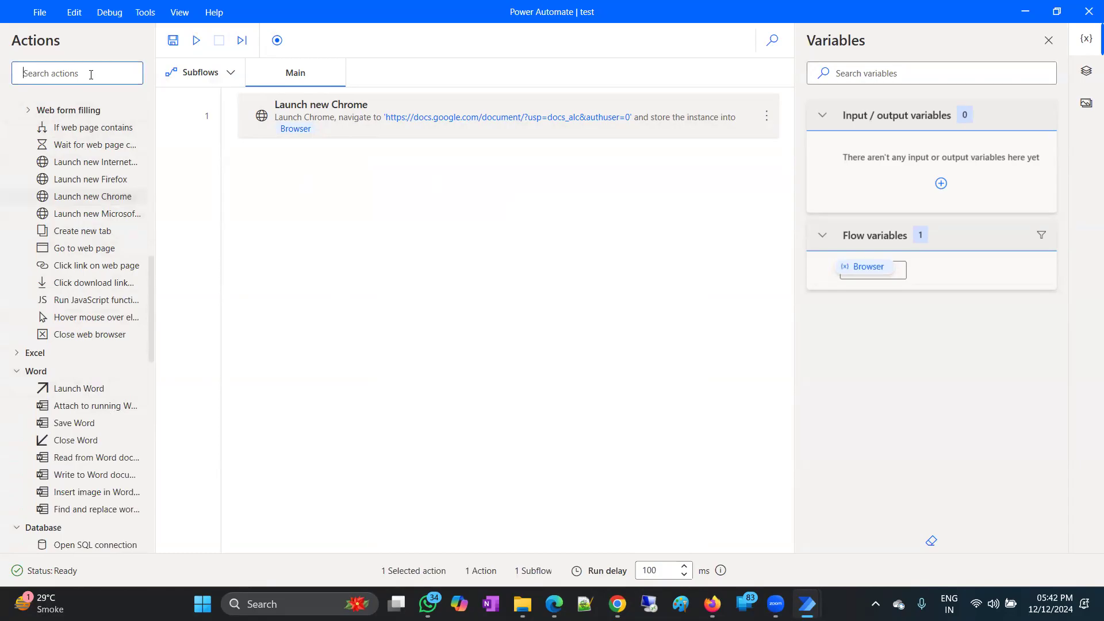
text(click)
drag(68, 127, 414, 172)
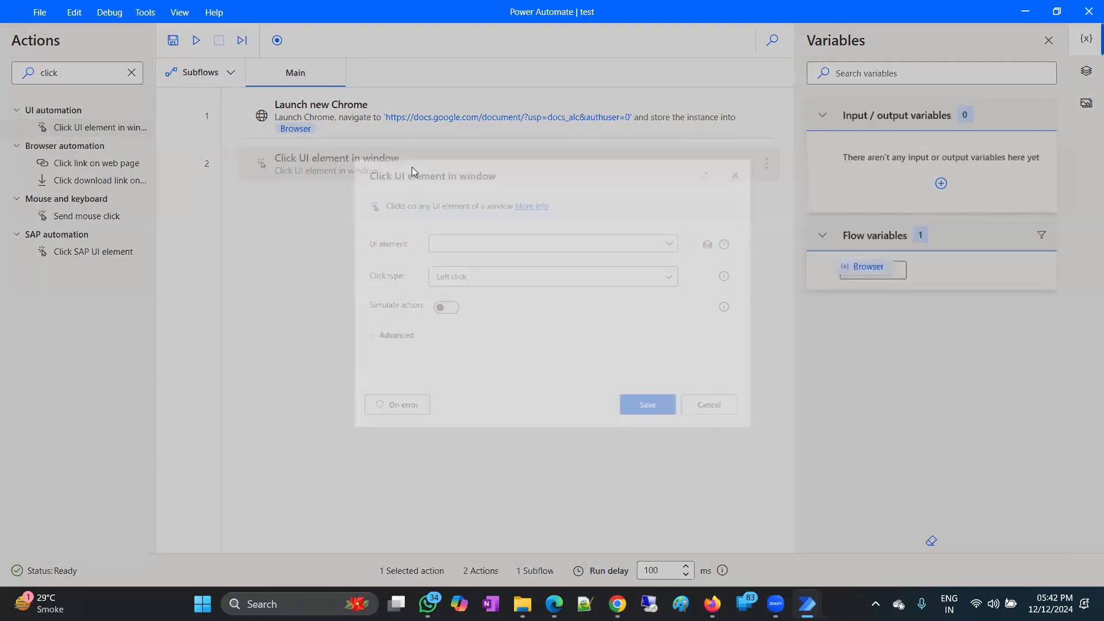
click(493, 242)
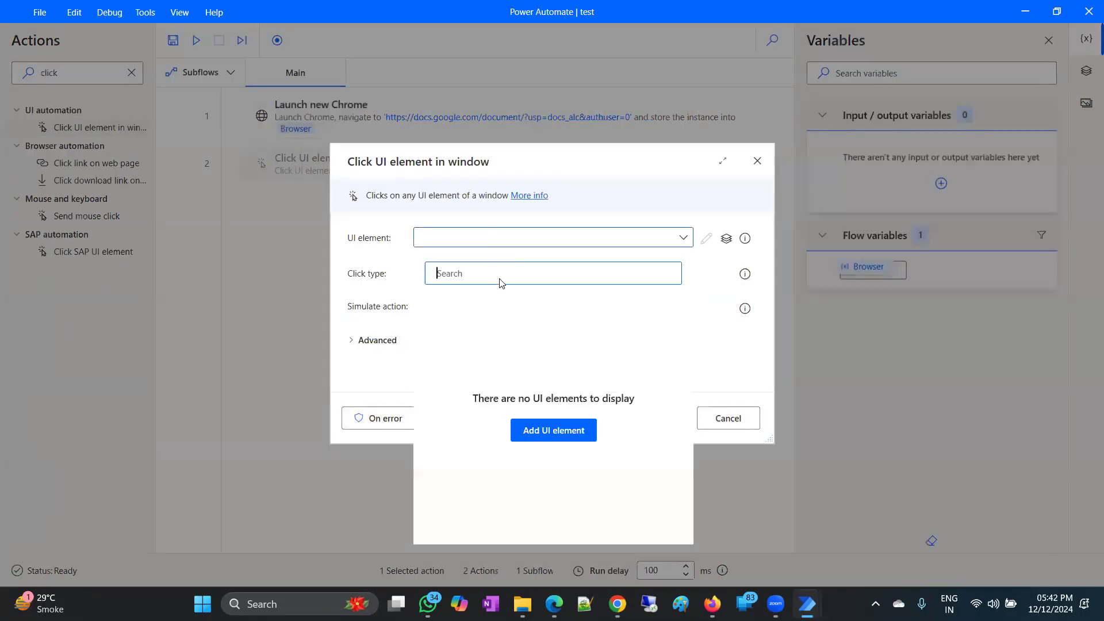
click(538, 431)
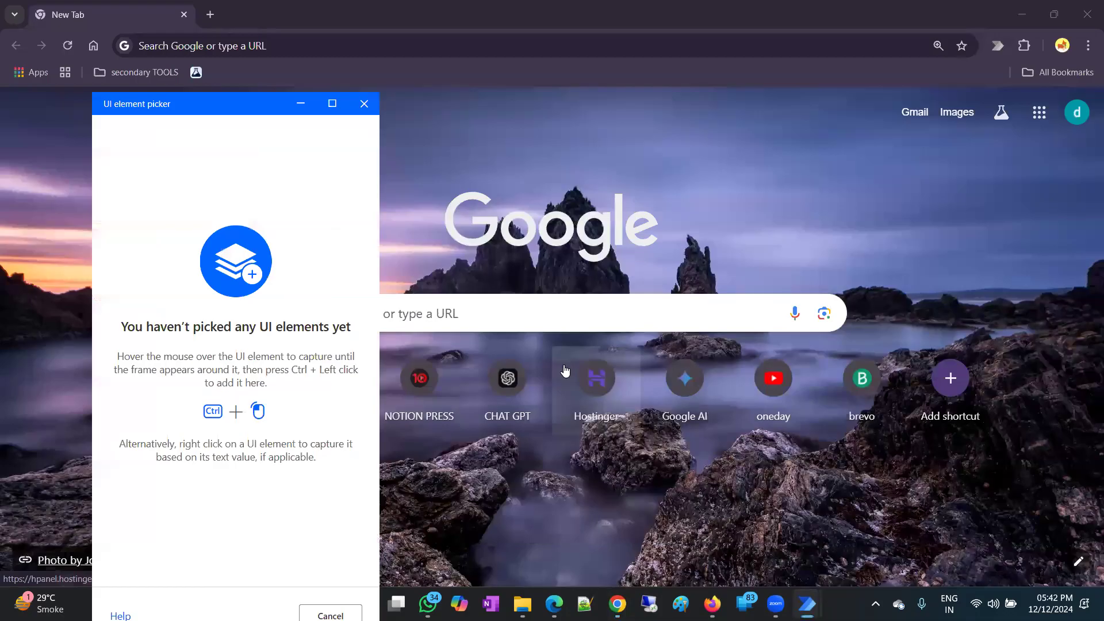
Capture the Blank document tile in Google Docs as the target element.
click(1039, 112)
scroll(965, 284, down, 5)
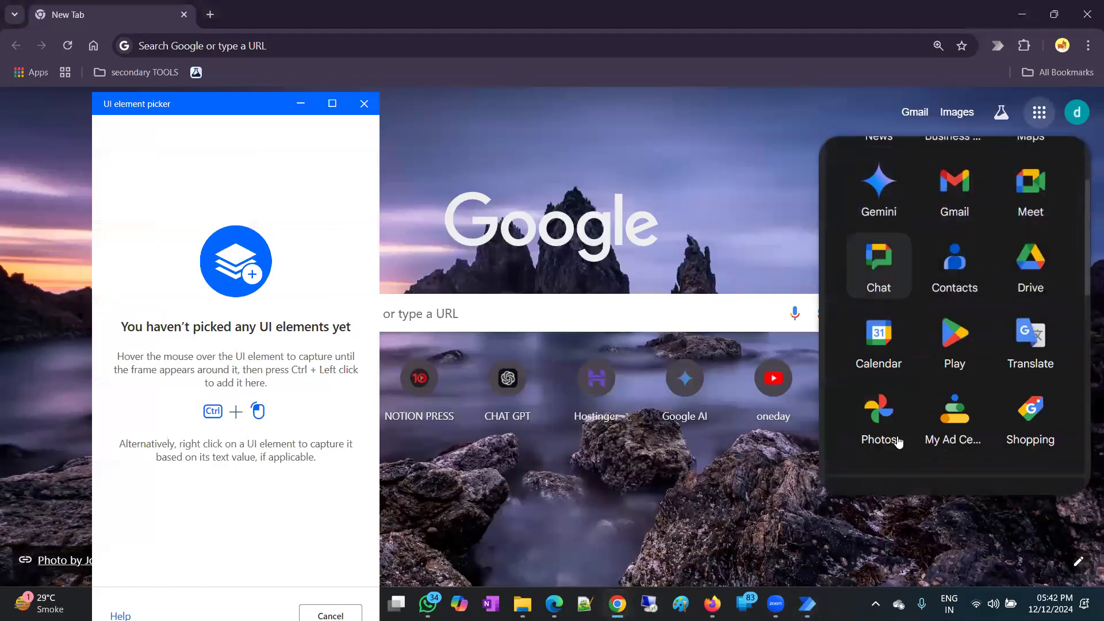
click(955, 405)
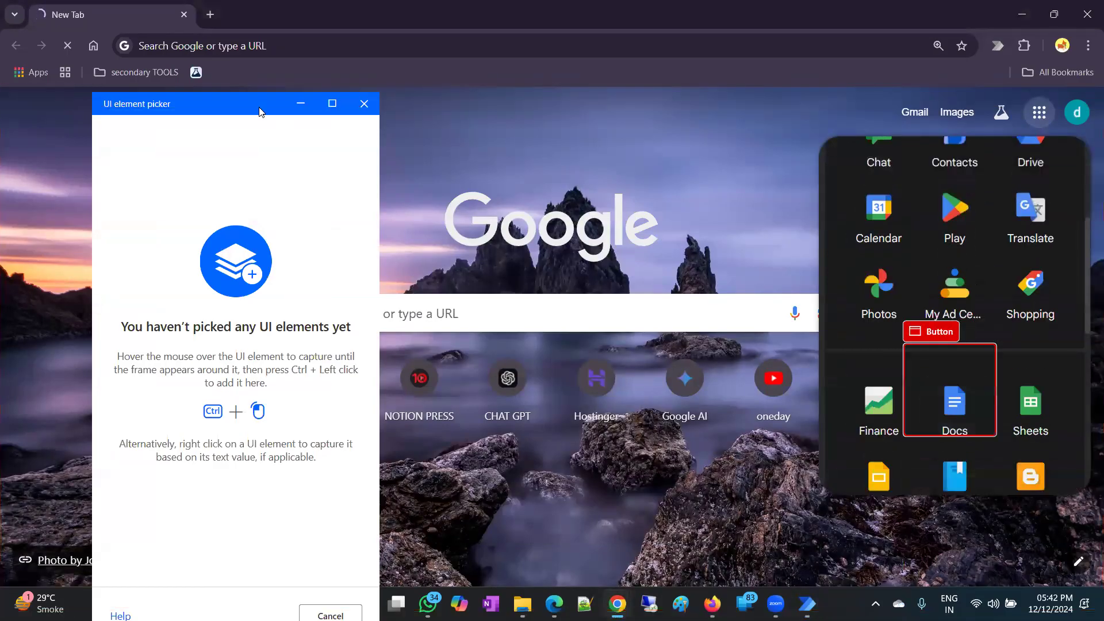
drag(259, 108, 476, 165)
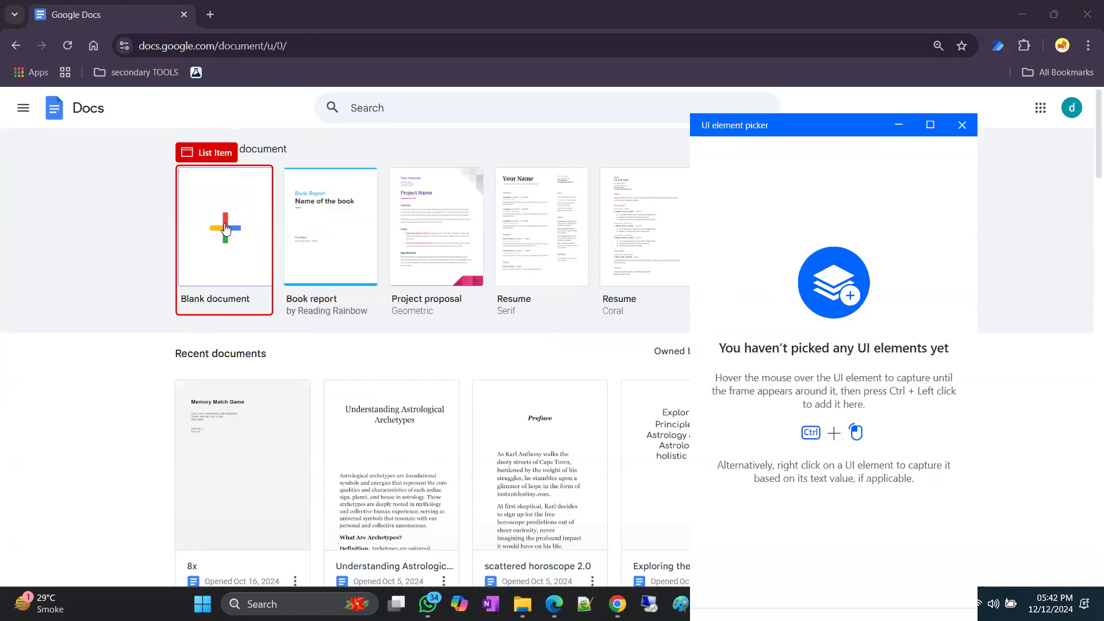
ctrl+click(225, 230)
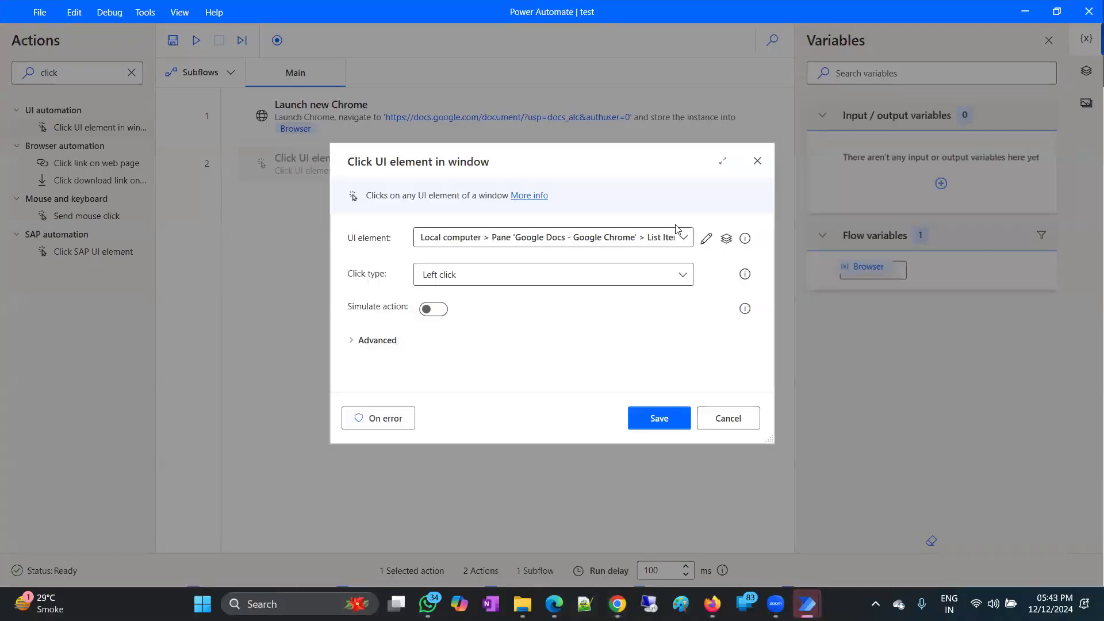
Trim the selector to just the Blank document list item and save the step.
click(706, 238)
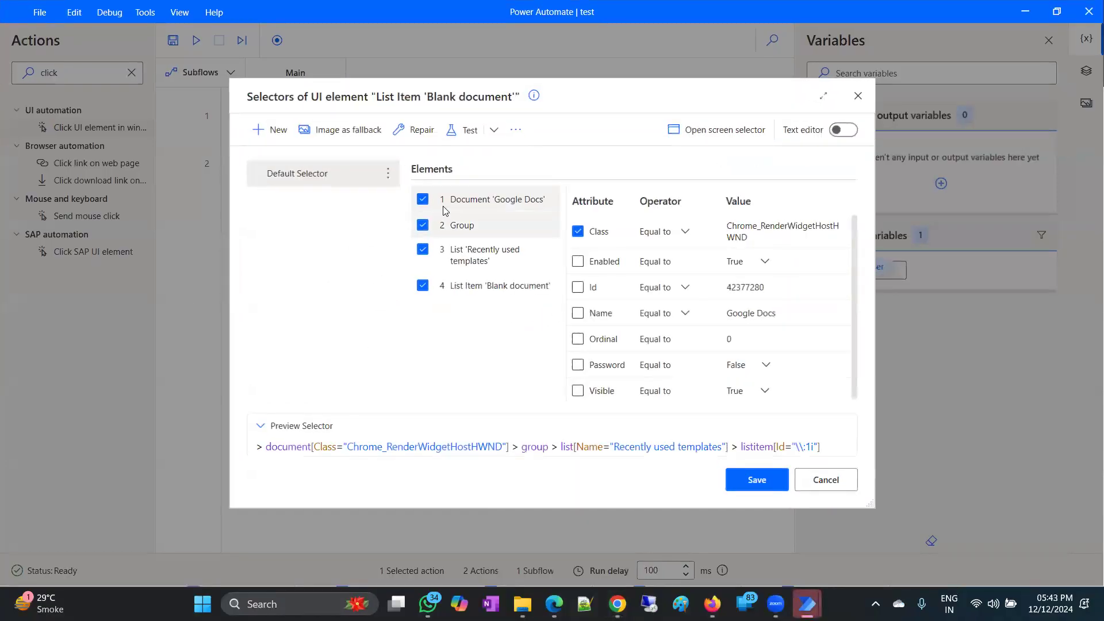
click(422, 199)
click(423, 225)
click(423, 249)
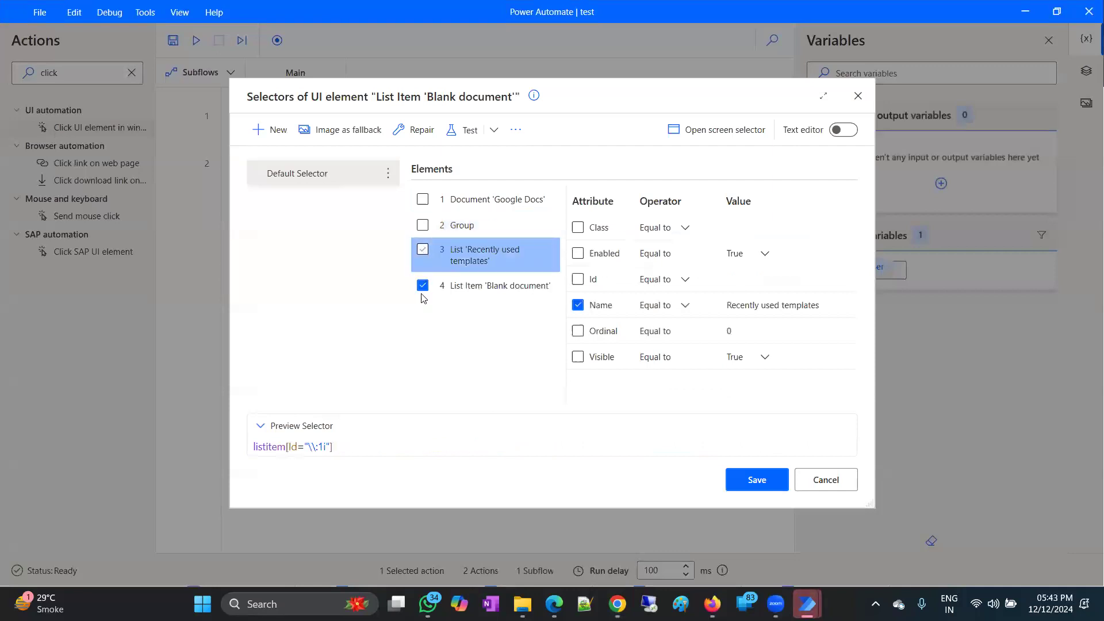
click(755, 482)
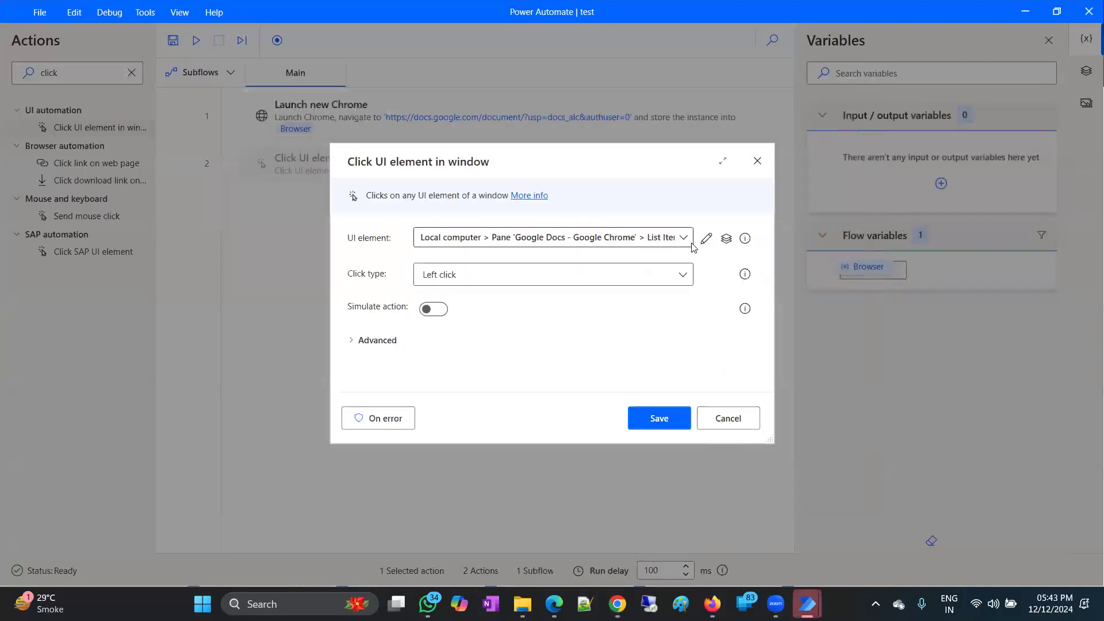
click(685, 238)
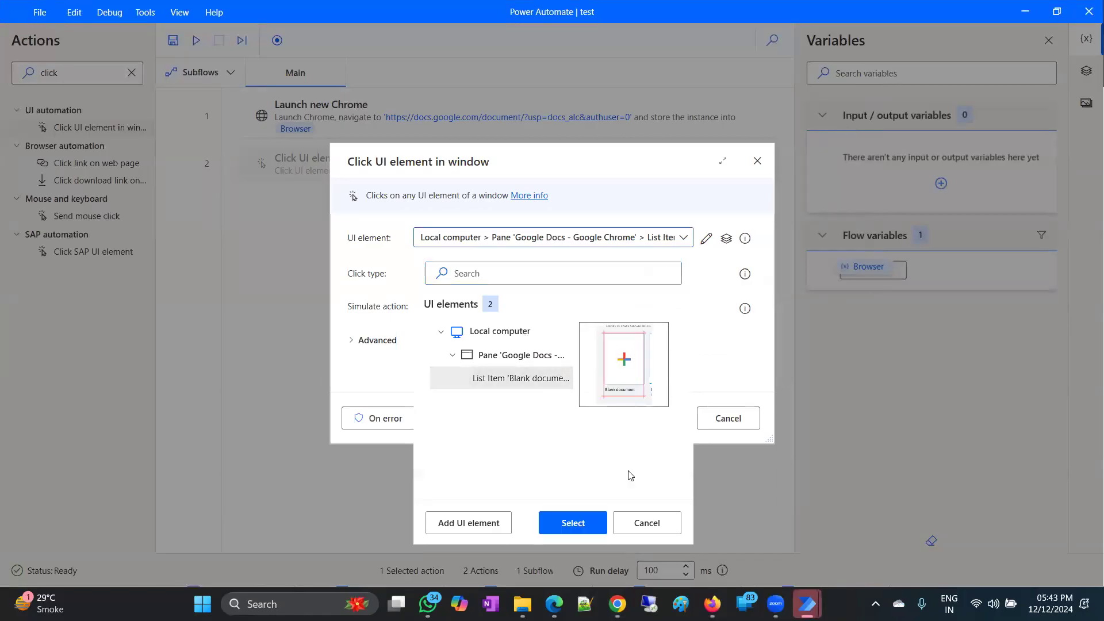
click(573, 523)
click(642, 419)
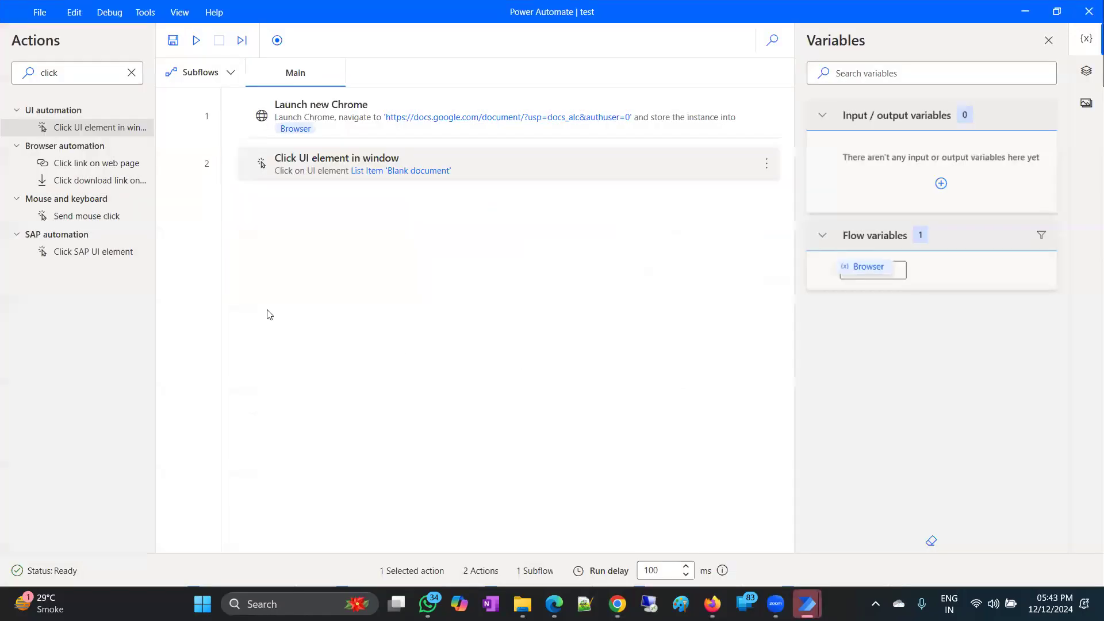
Add a Send keys step that types 'hey its a test'.
click(133, 76)
text(send)
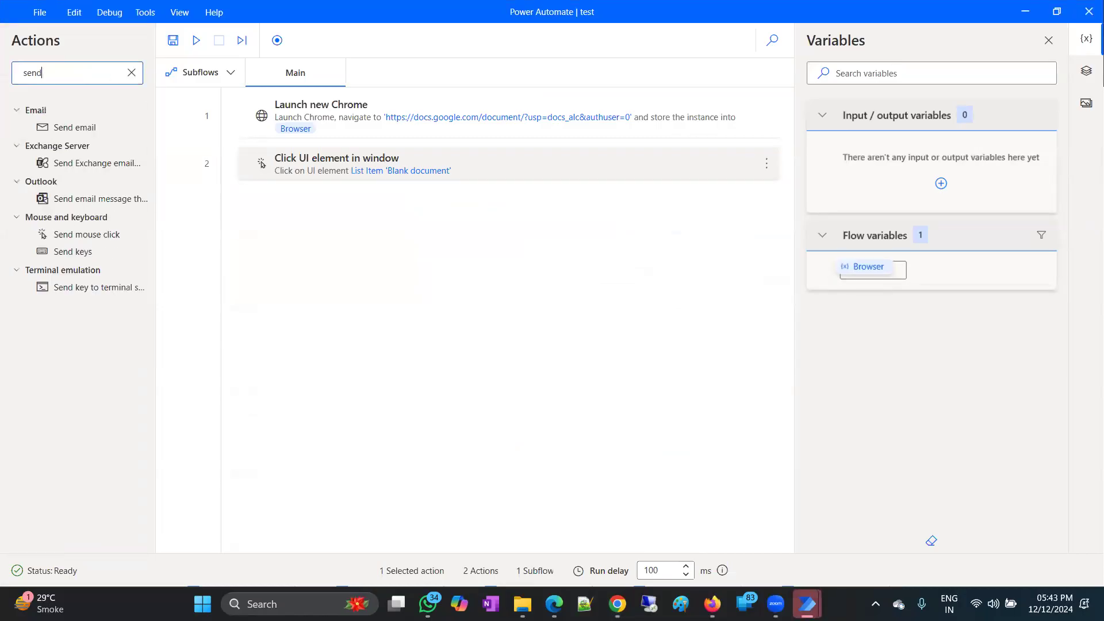
click(81, 267)
drag(73, 251, 498, 291)
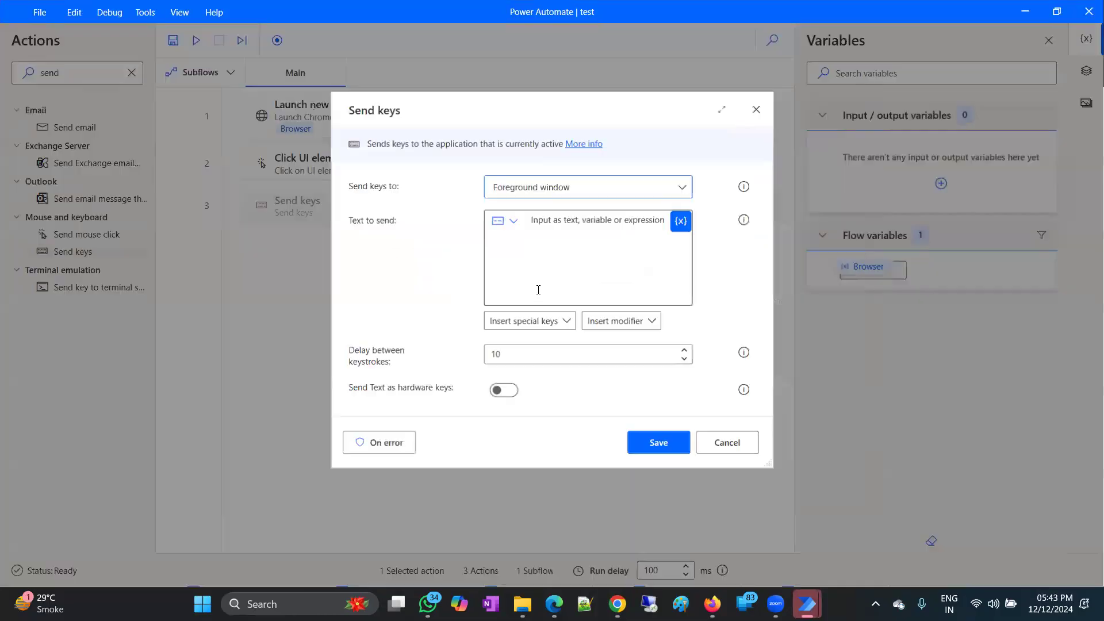
click(548, 246)
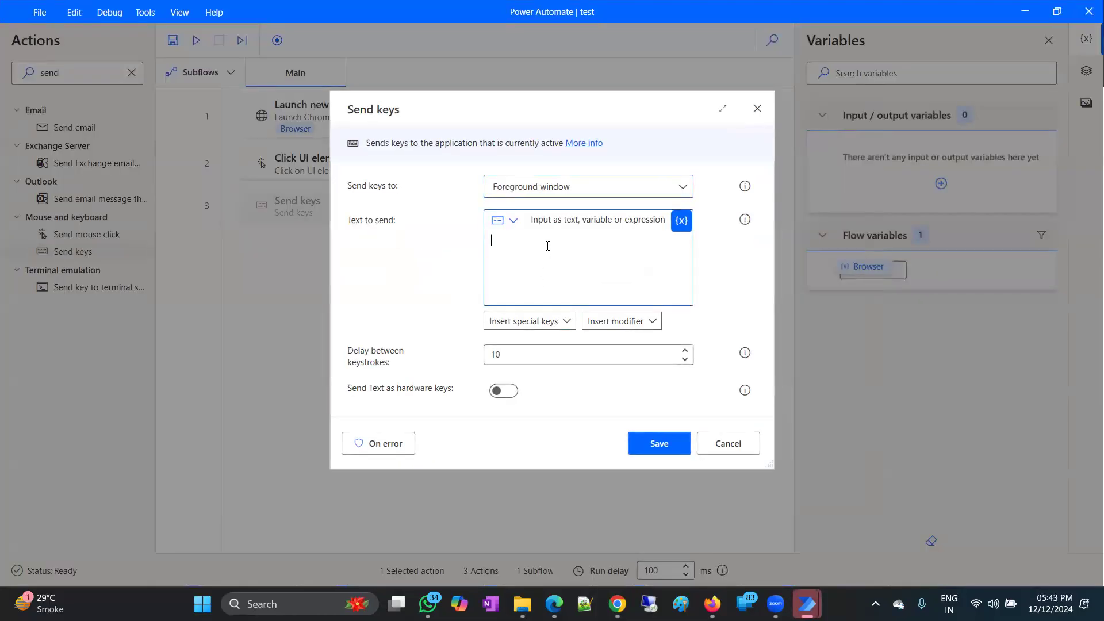
text(hey its a test)
click(675, 442)
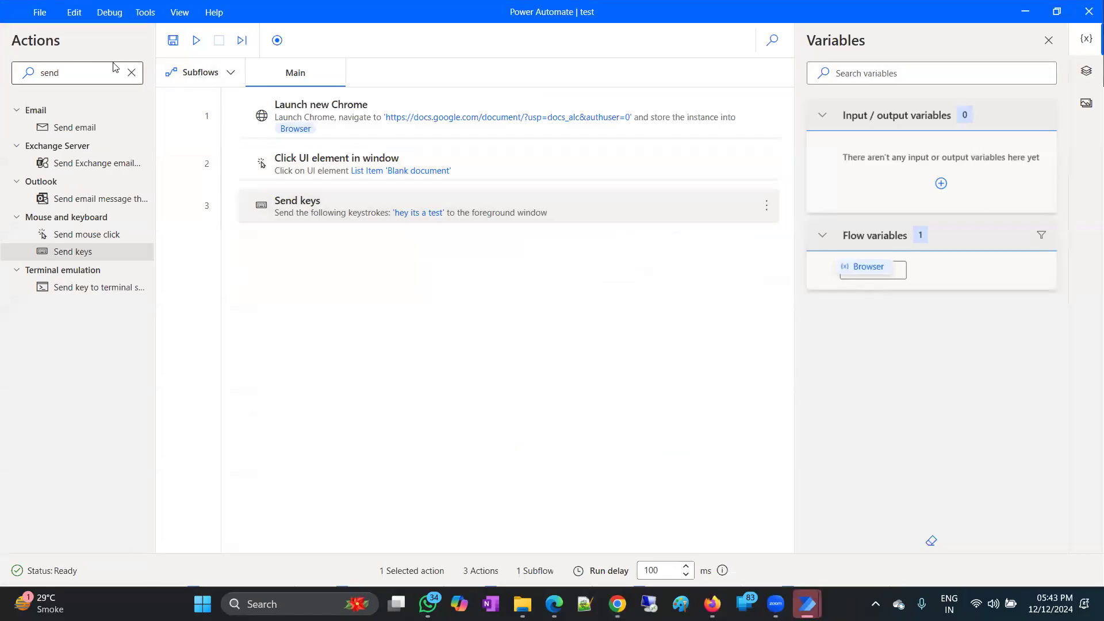
Insert a 5-second Wait before Send keys and run the flow.
click(132, 73)
text(wait)
drag(63, 130, 376, 193)
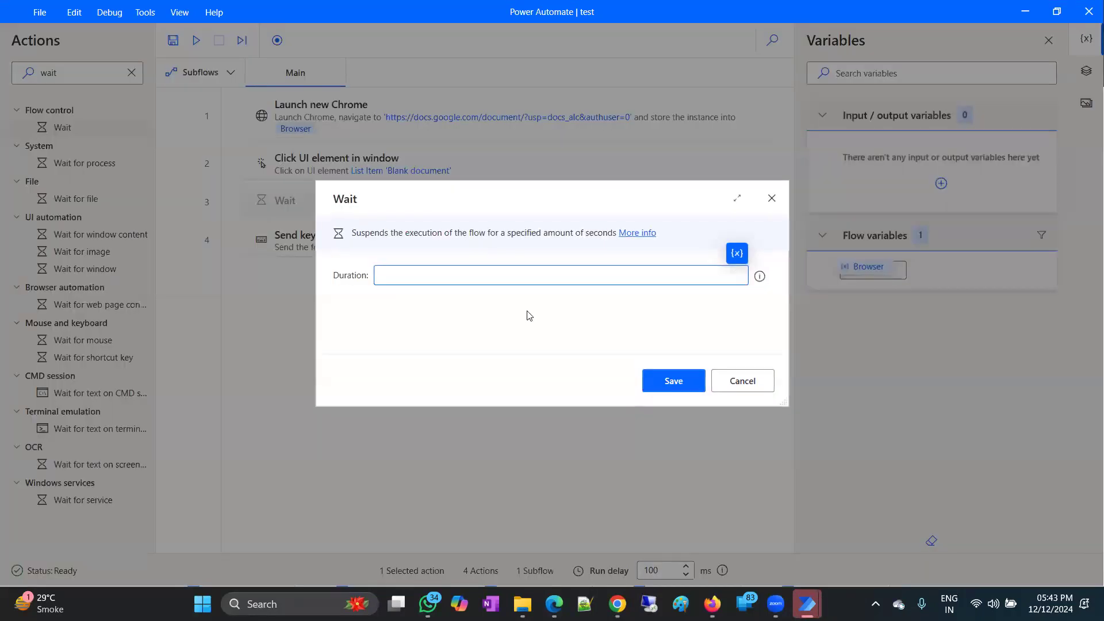
text(5)
click(671, 379)
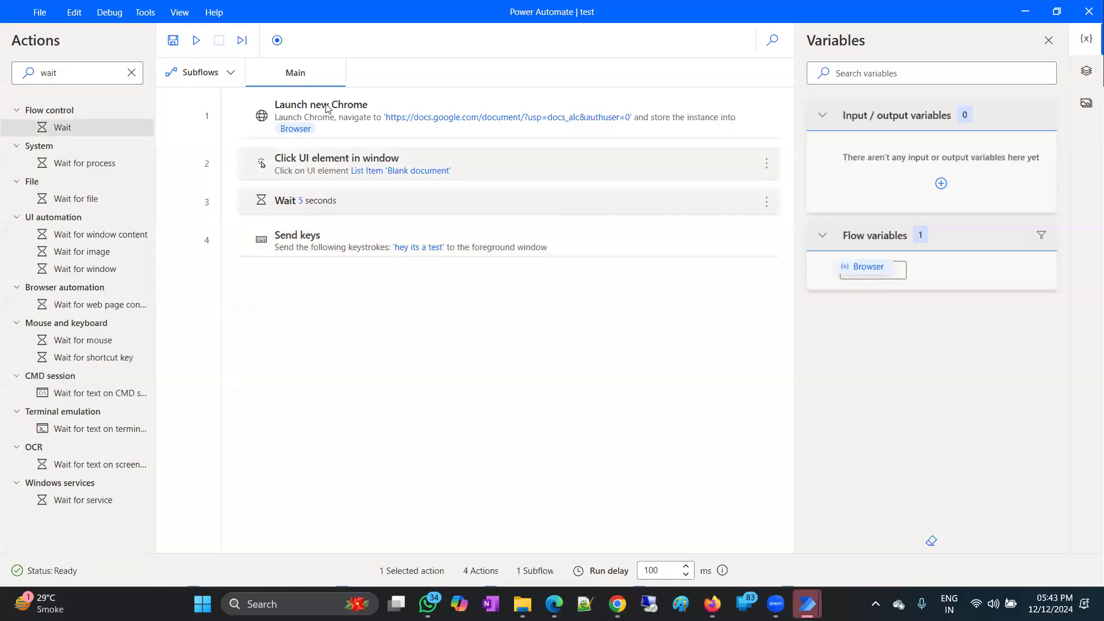
click(197, 40)
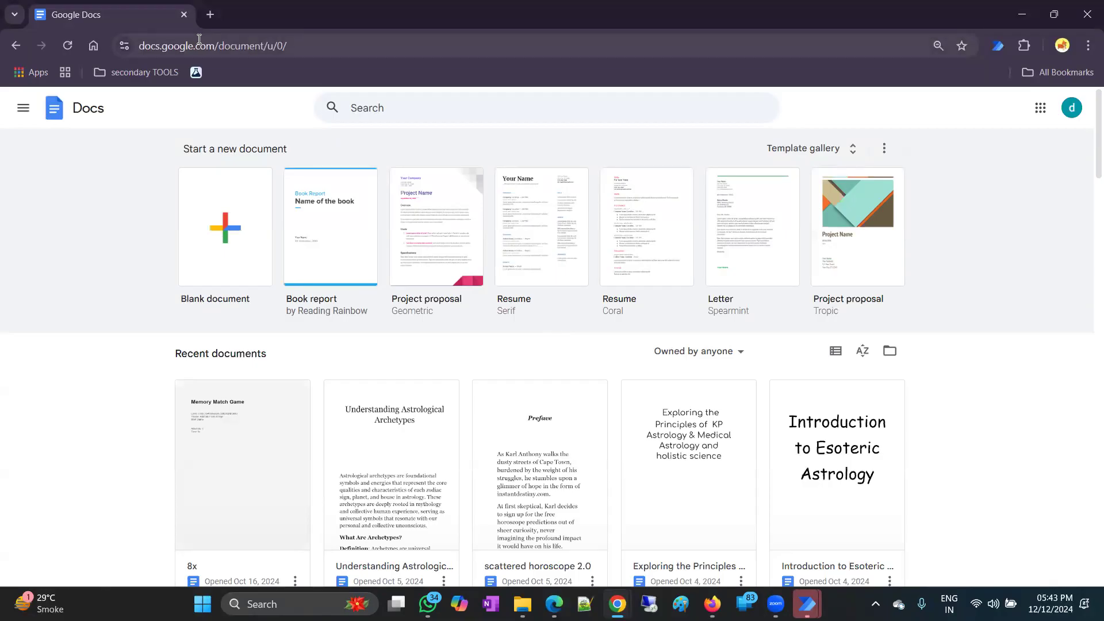
Create a blank Google Docs document containing 'Hey its a test', then return to Power Automate.
click(223, 240)
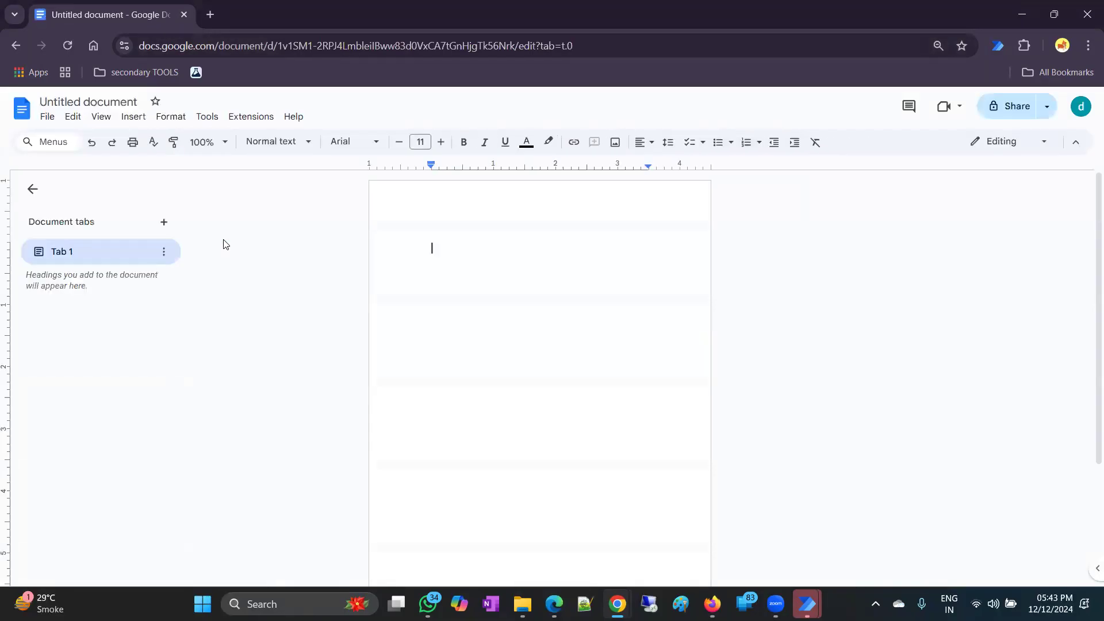
text(Hey its a test)
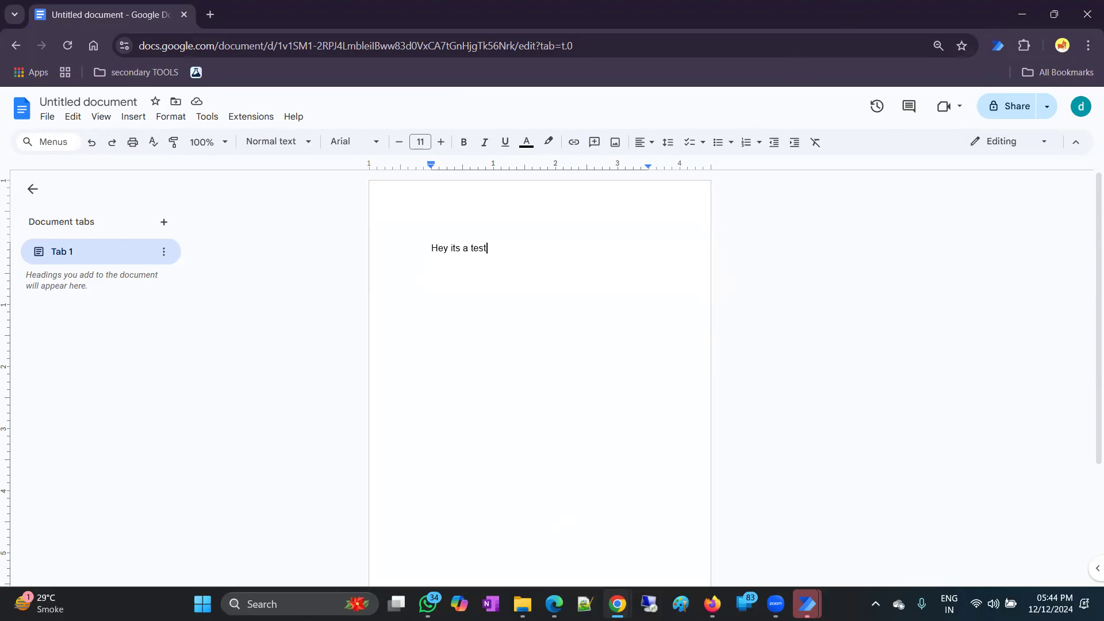
mouse_move(819, 595)
click(856, 539)
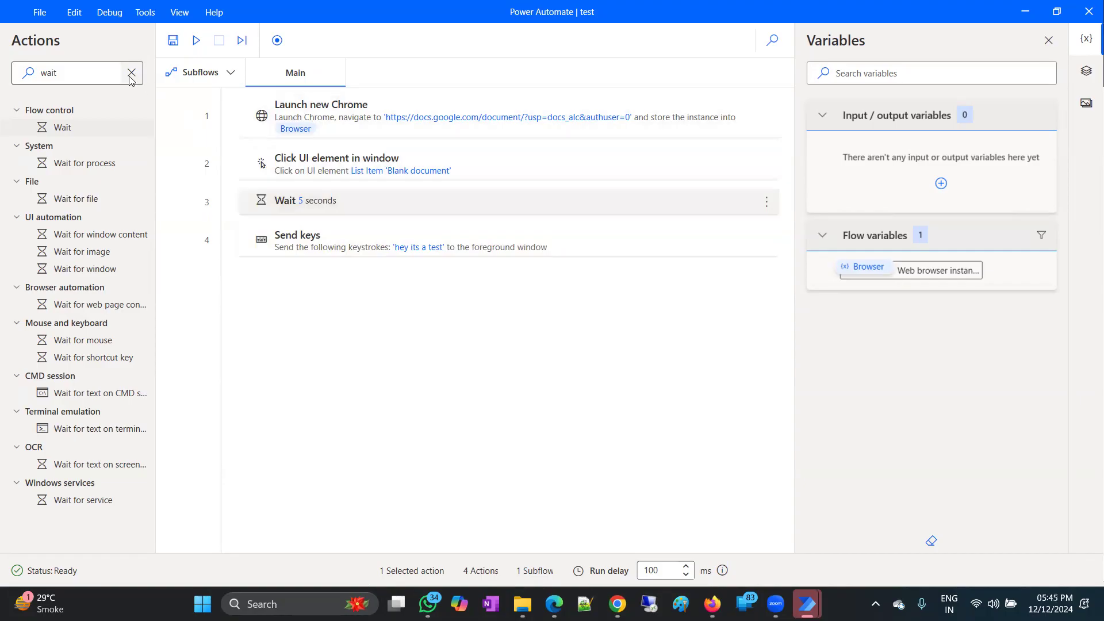
Select all four flow steps and delete them.
click(319, 111)
shift+click(311, 239)
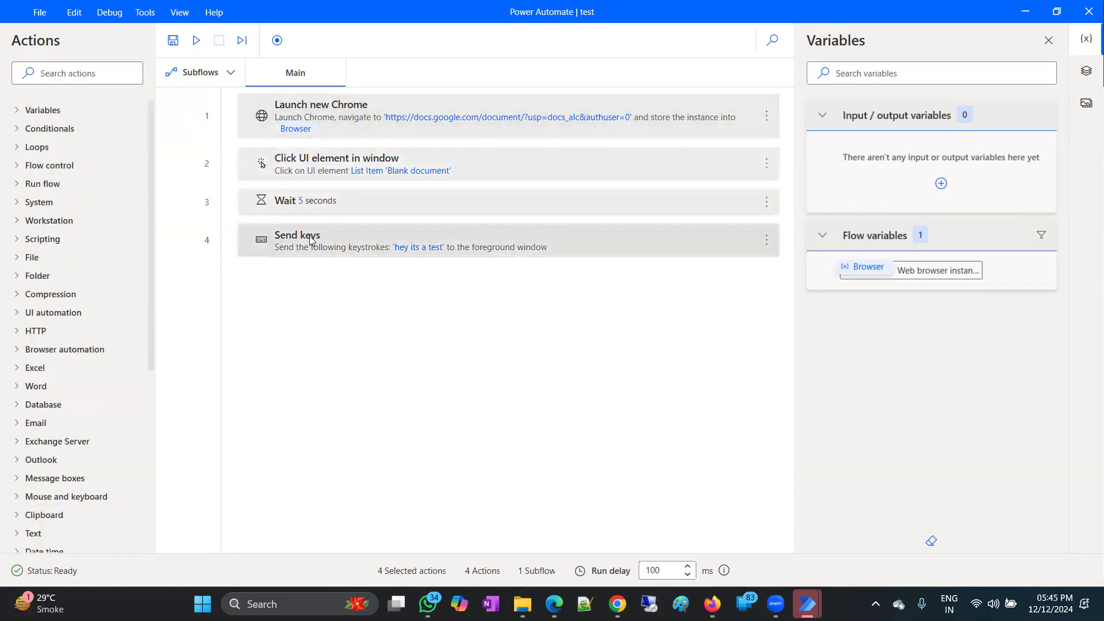
key(Delete)
Add a Launch Excel step set to open an existing document.
scroll(76, 345, down, 3)
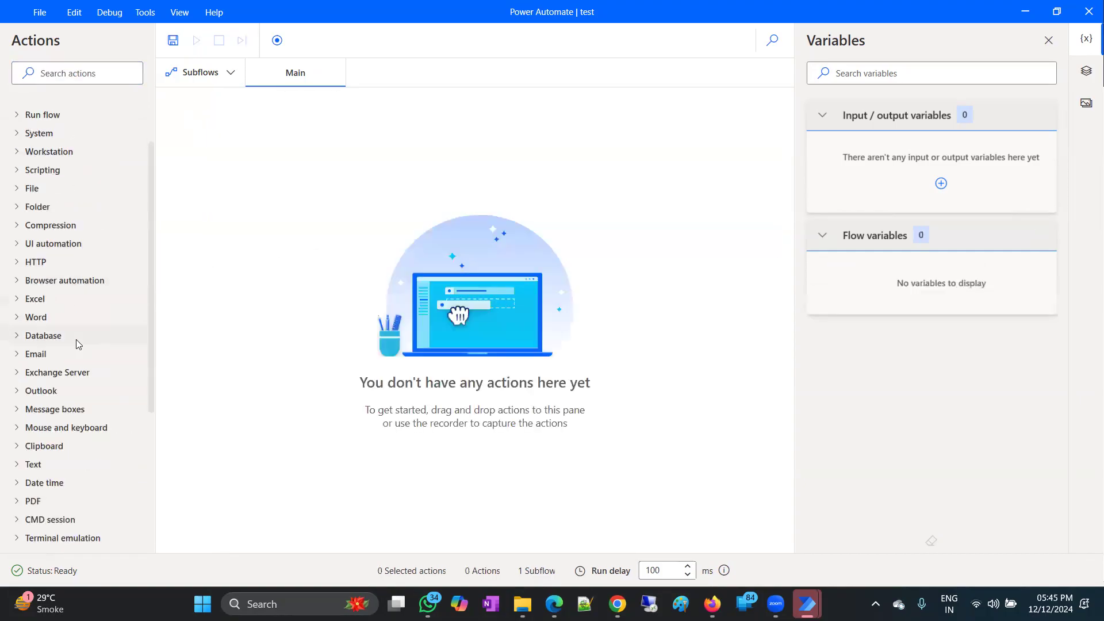
scroll(78, 344, down, 3)
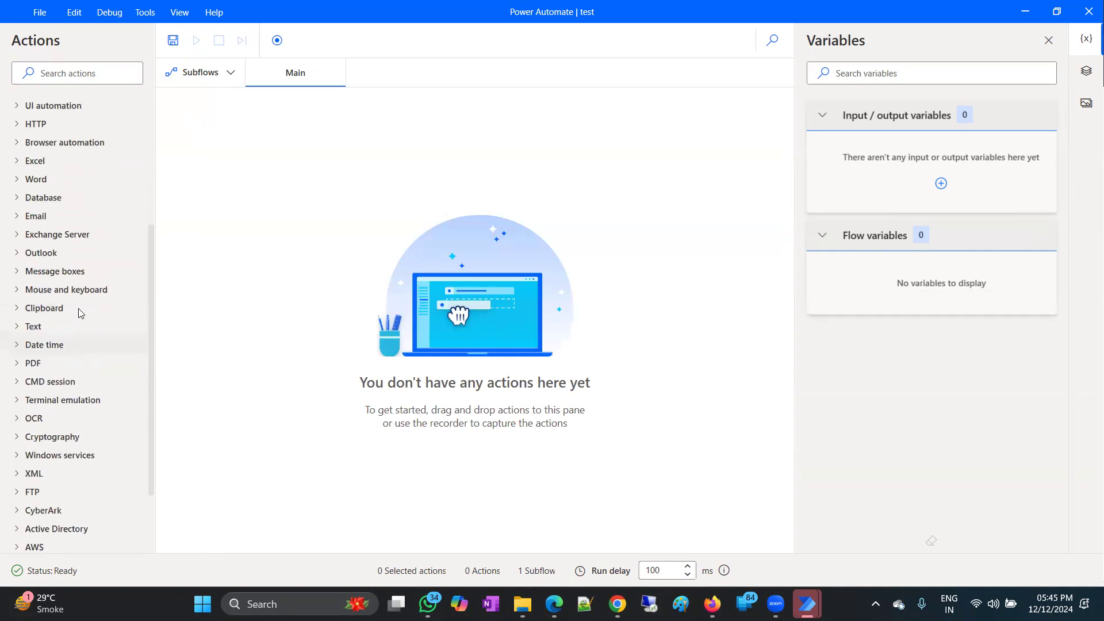
scroll(77, 312, down, 2)
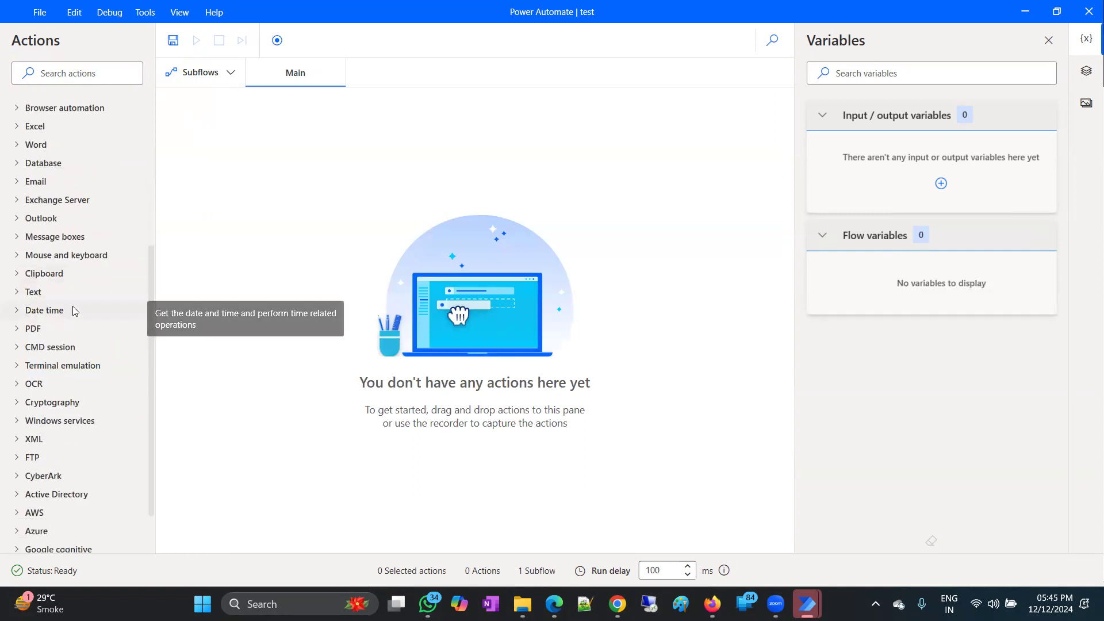
click(21, 130)
drag(78, 164, 401, 148)
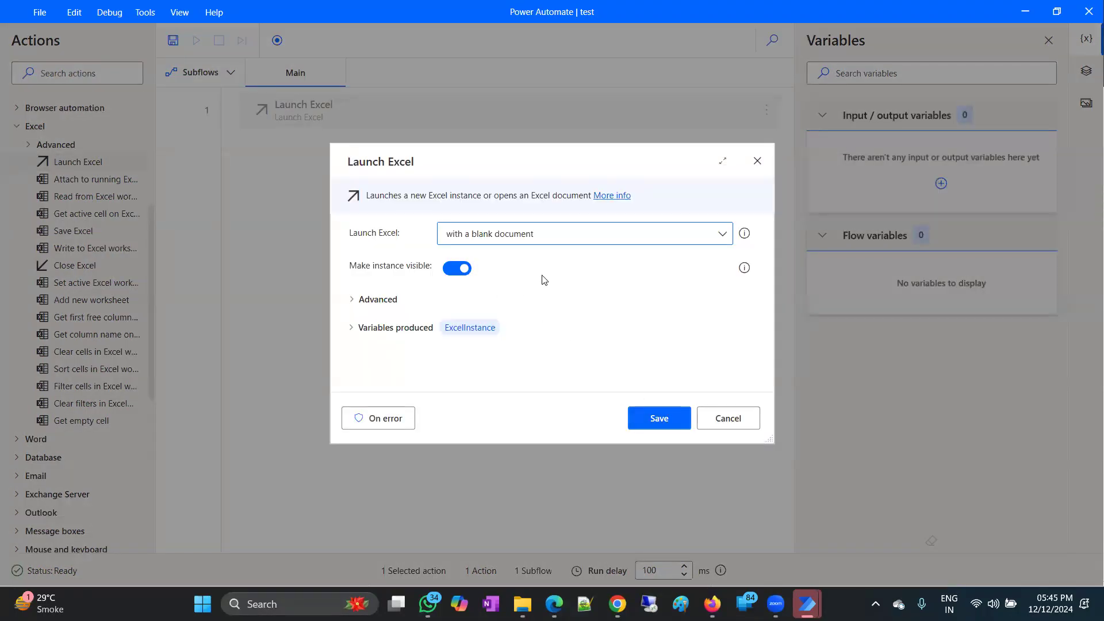
click(570, 236)
click(531, 275)
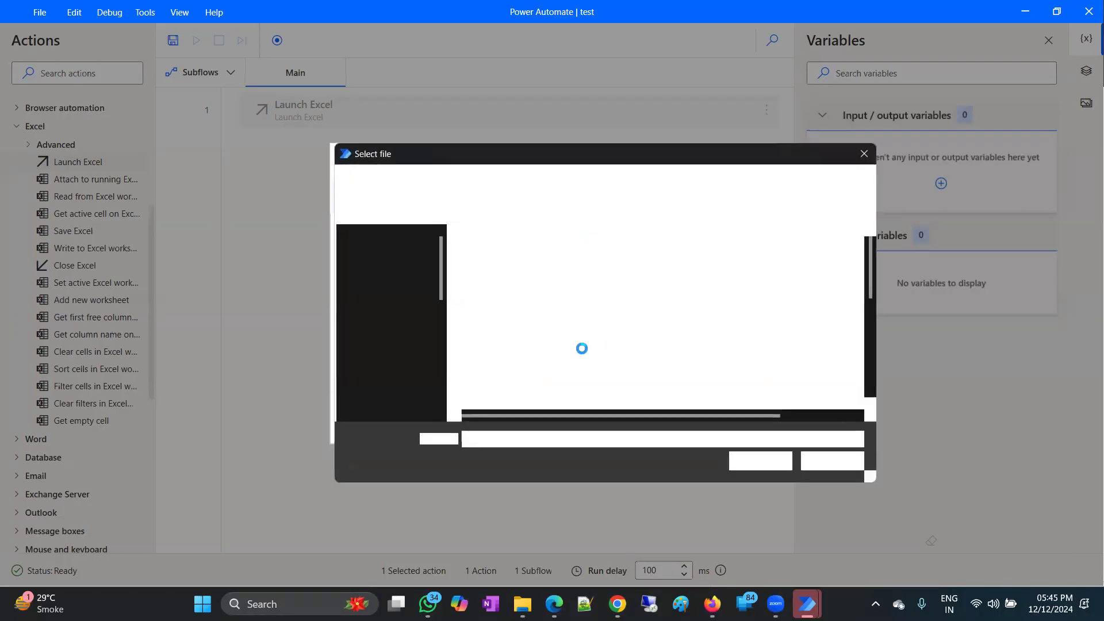
Choose fund_dashboard_template.xlsx from Downloads as the workbook and save the step.
scroll(396, 323, up, 6)
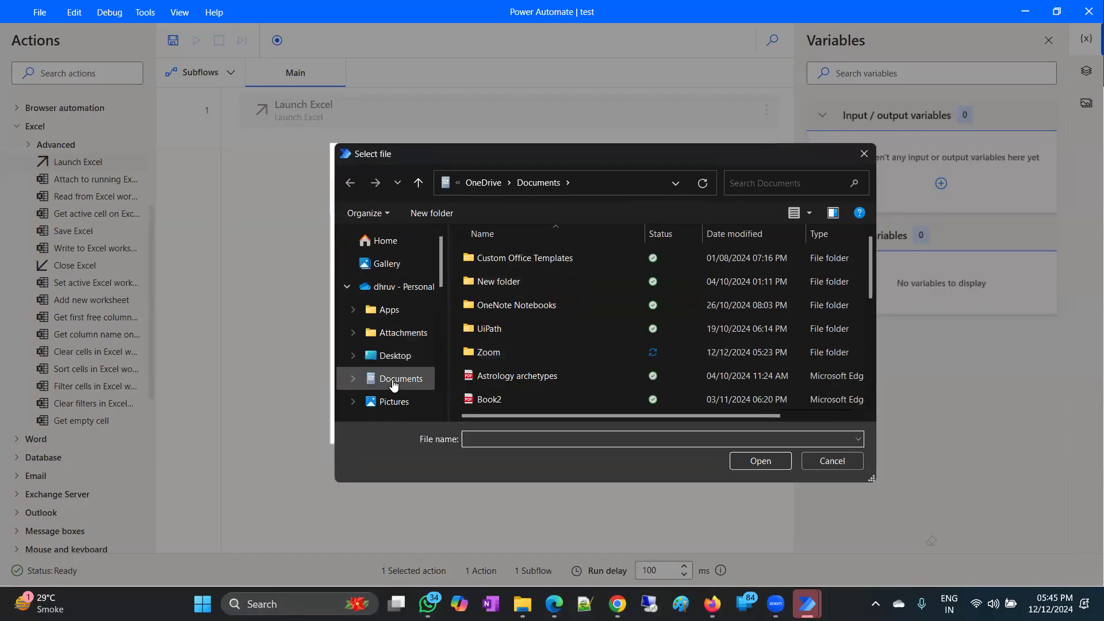
scroll(403, 325, down, 2)
click(407, 327)
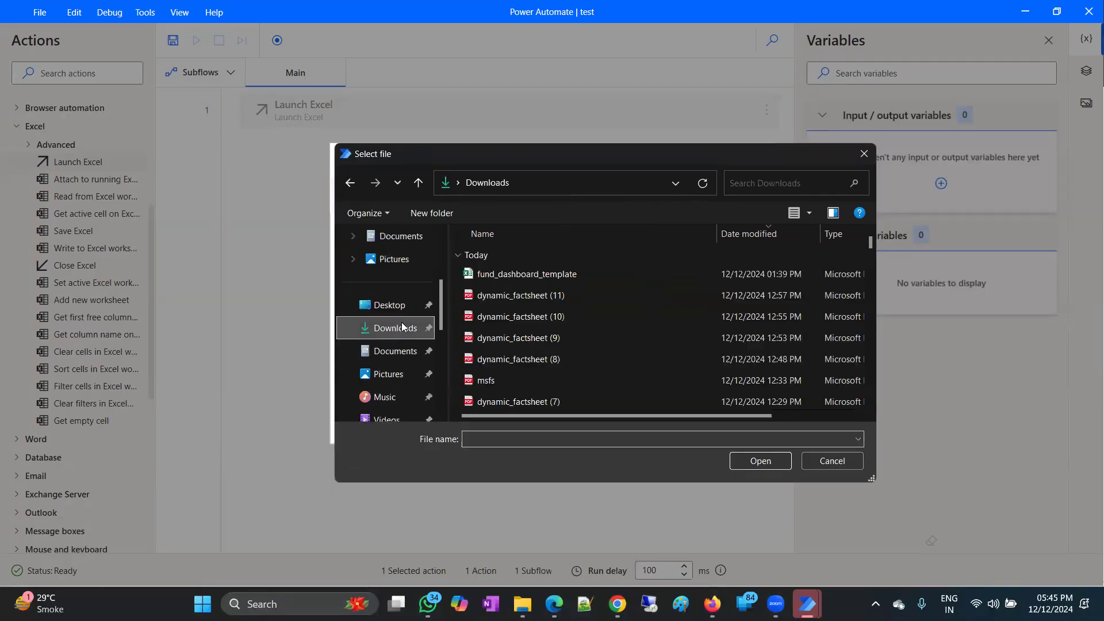
click(520, 275)
click(759, 461)
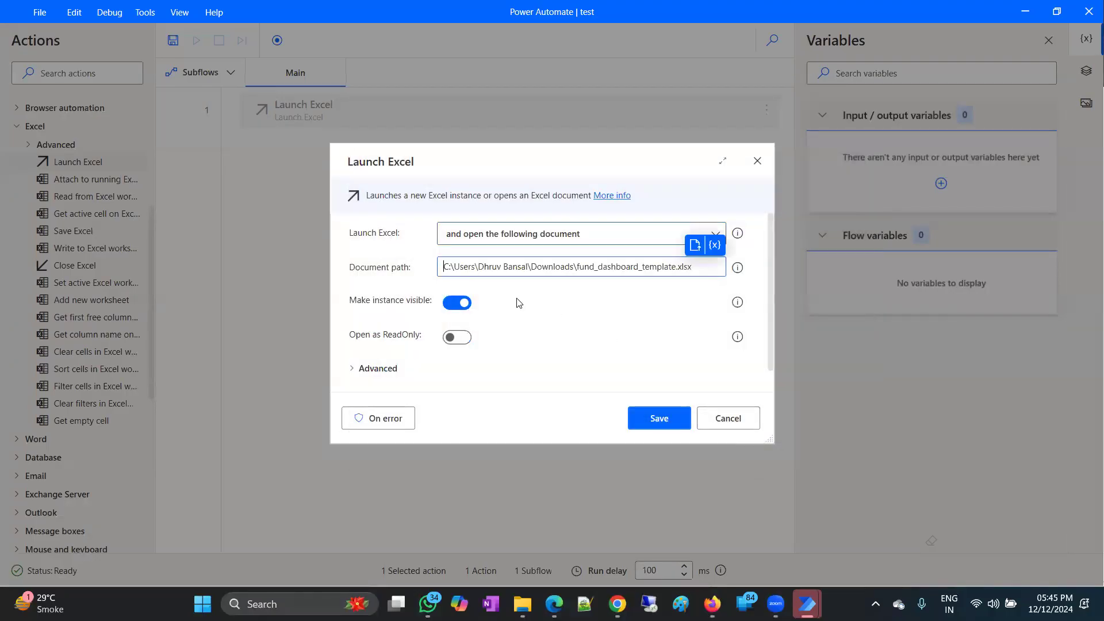
click(658, 416)
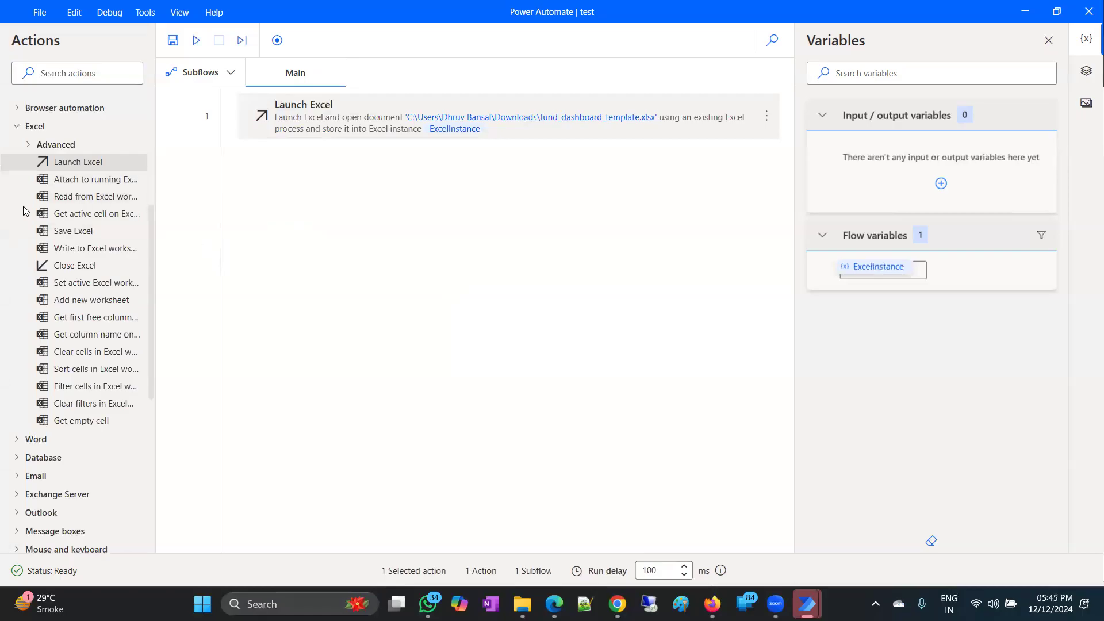
Add a Read from Excel worksheet step reading all available values.
drag(77, 196, 465, 244)
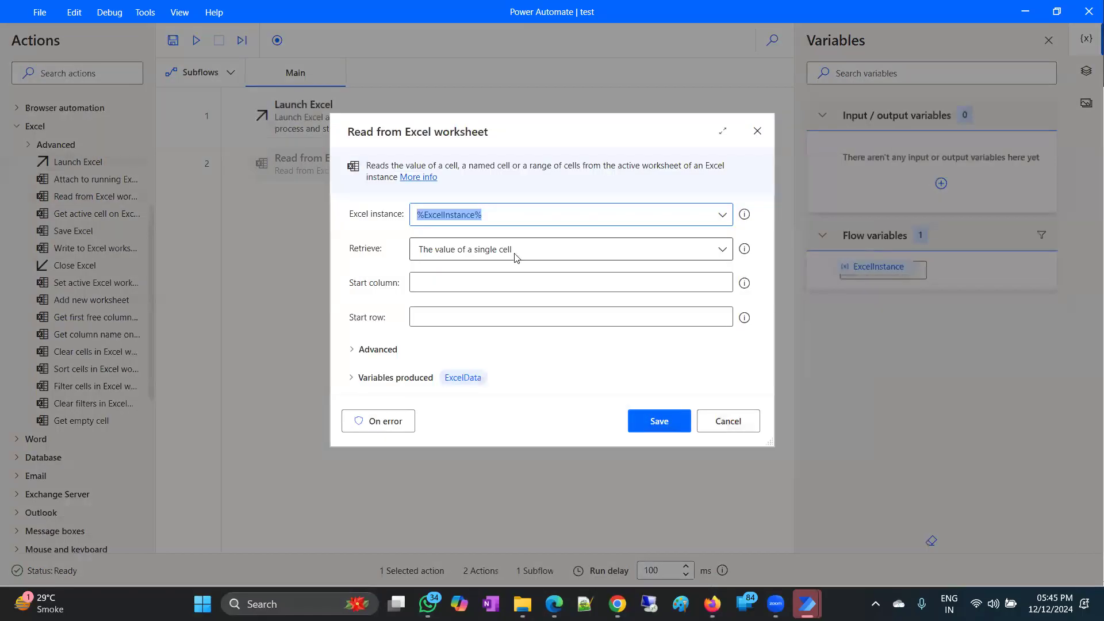
click(525, 285)
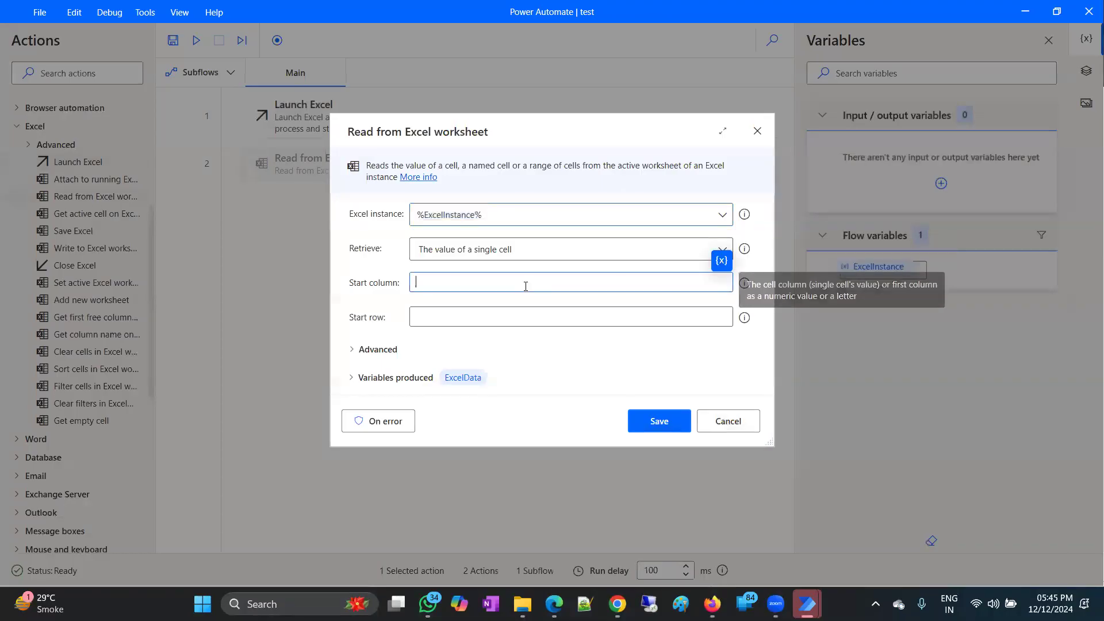
click(513, 249)
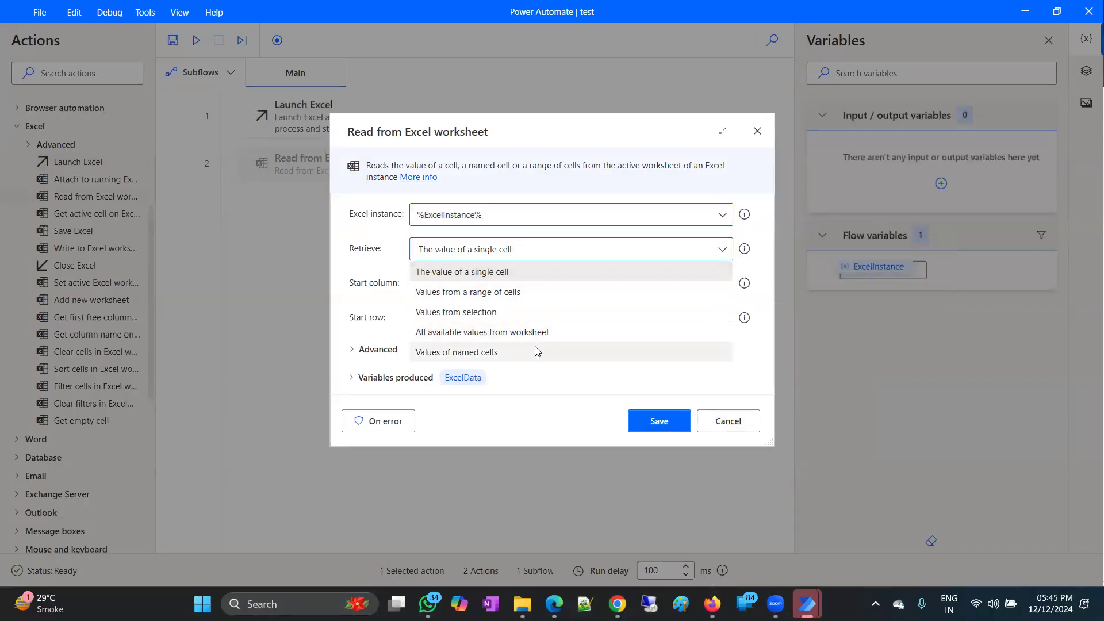
click(518, 332)
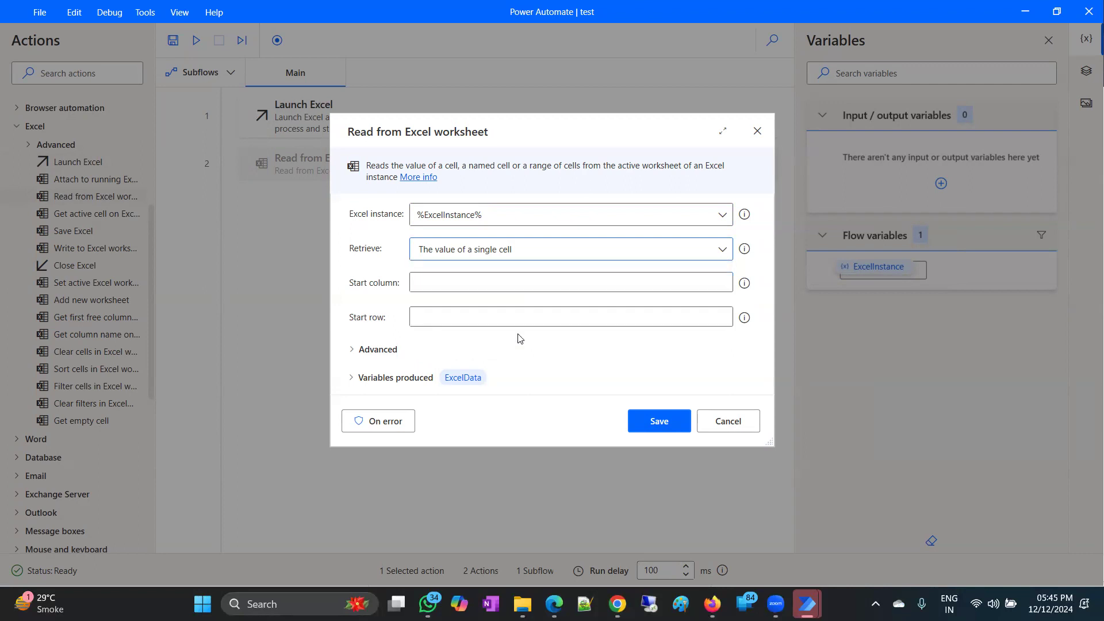
click(650, 423)
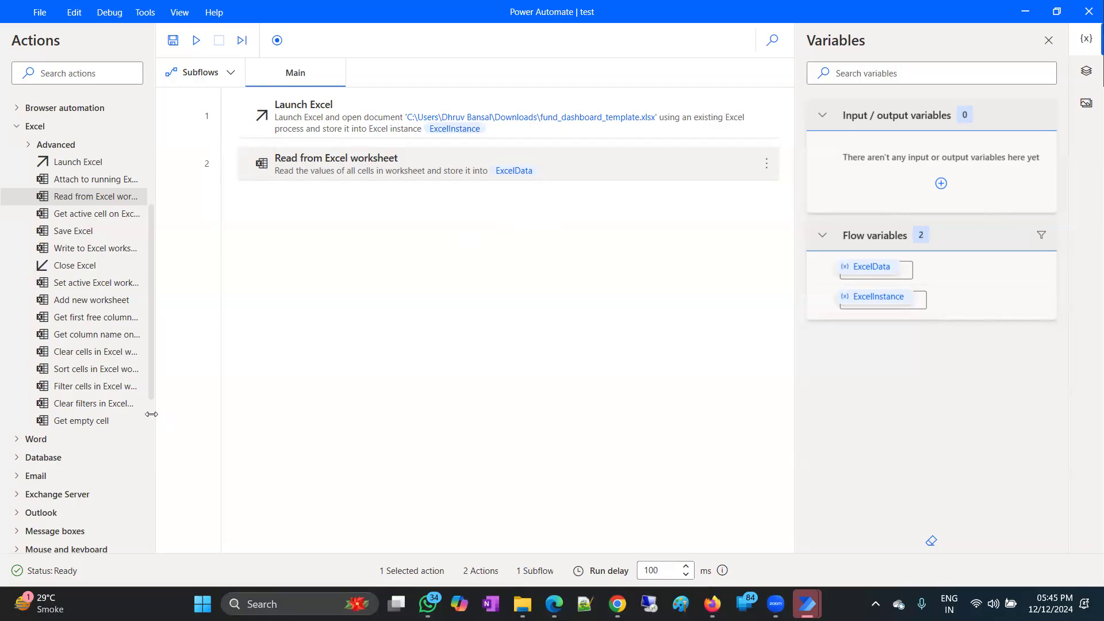
Add a Launch Word step with a blank document.
scroll(83, 445, down, 3)
click(21, 303)
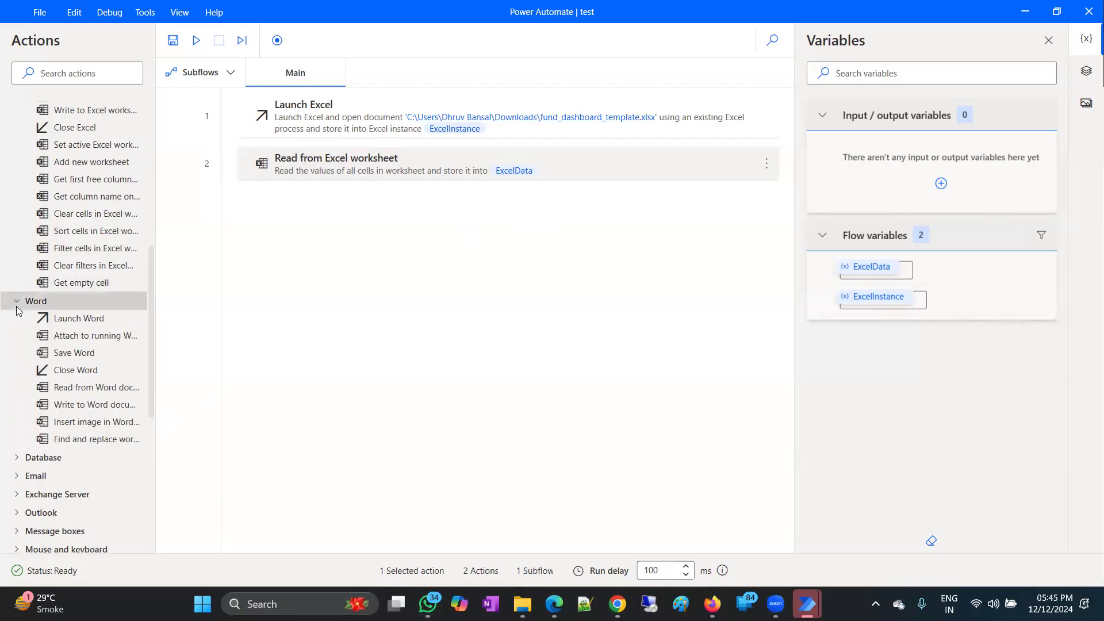
drag(79, 319, 408, 218)
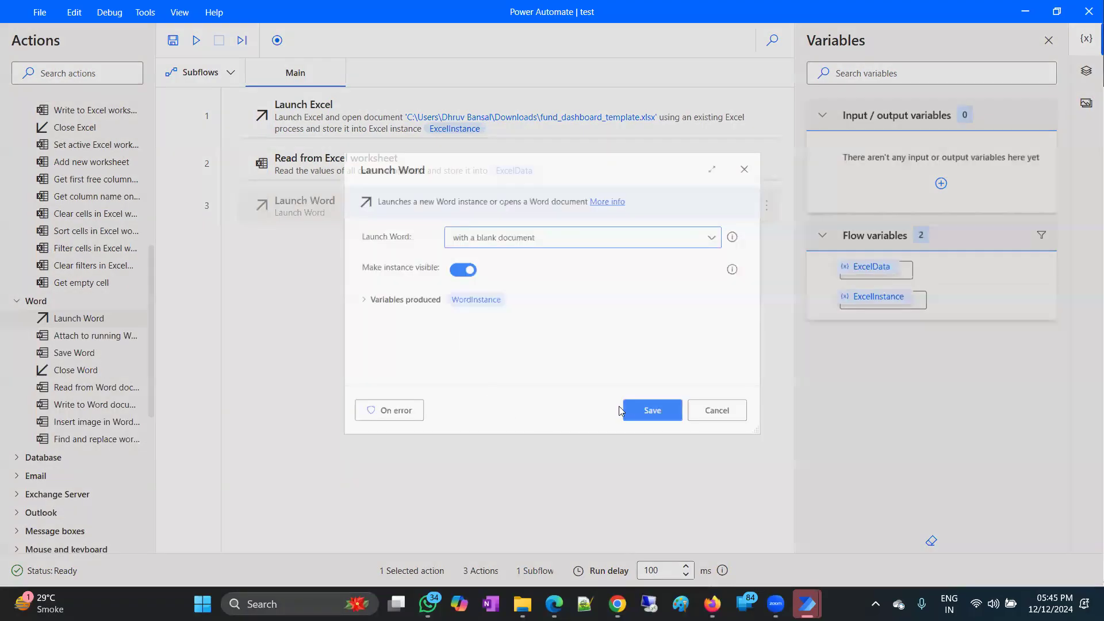
click(653, 414)
Add Write to Word document with %ExcelData% as the text, then run the flow.
drag(72, 406, 417, 252)
click(594, 278)
click(729, 221)
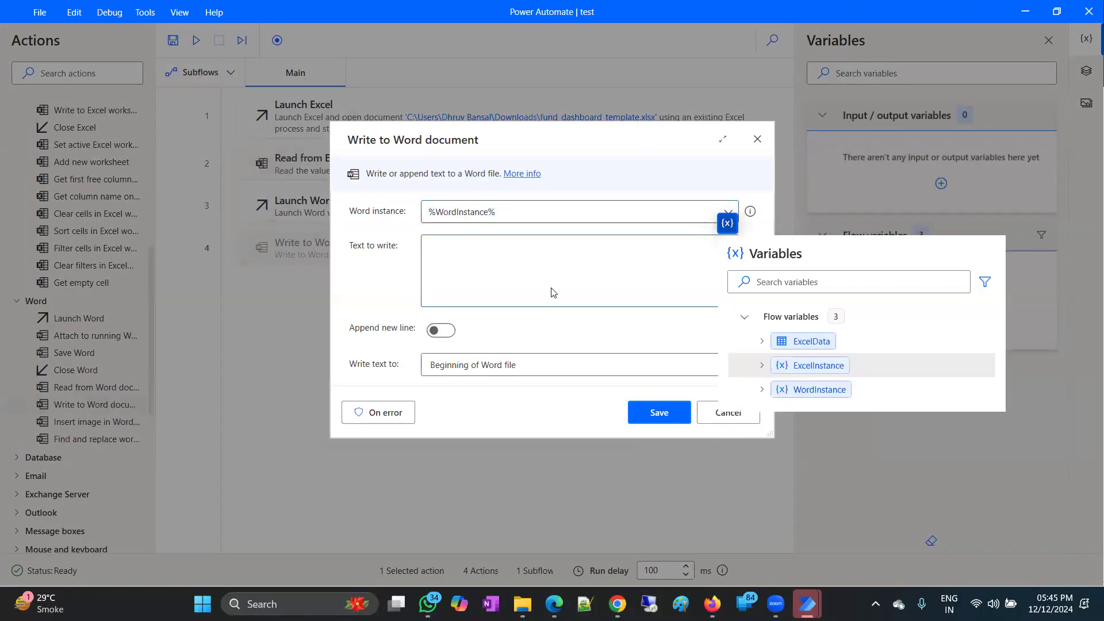
click(799, 341)
click(659, 412)
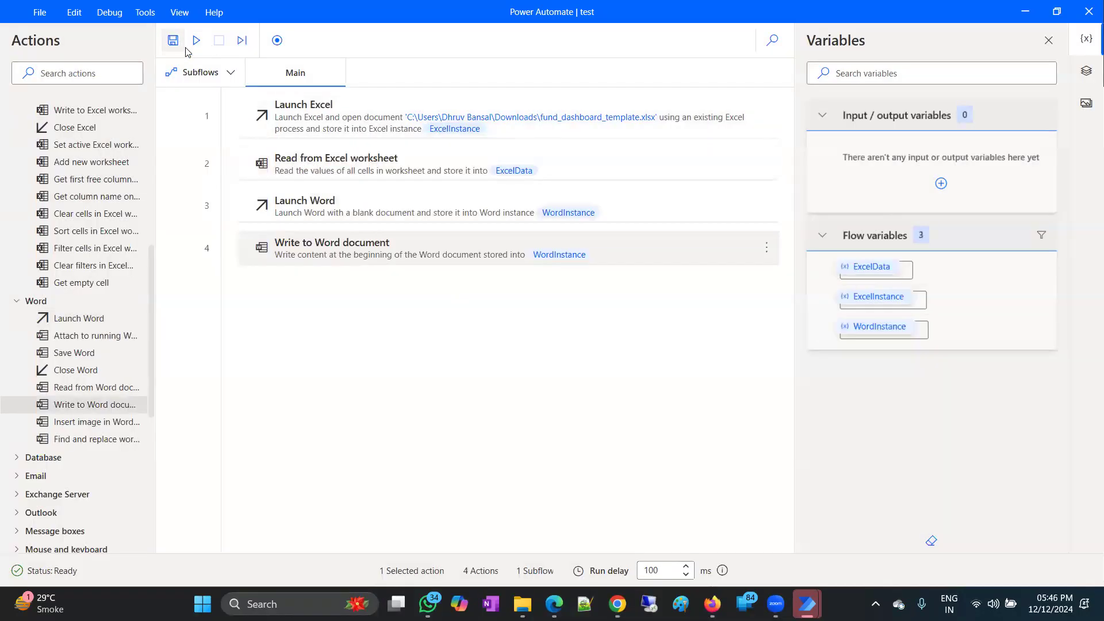
click(195, 41)
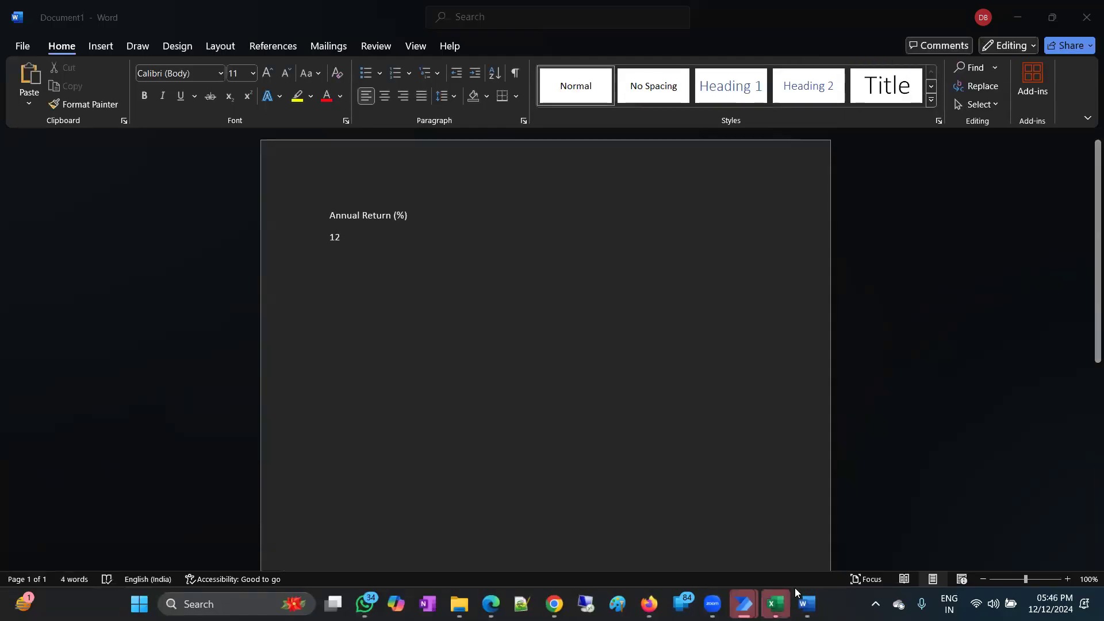
Check that Document1 shows 'Annual Return (%)' and '12', then close it without saving.
click(347, 248)
click(324, 217)
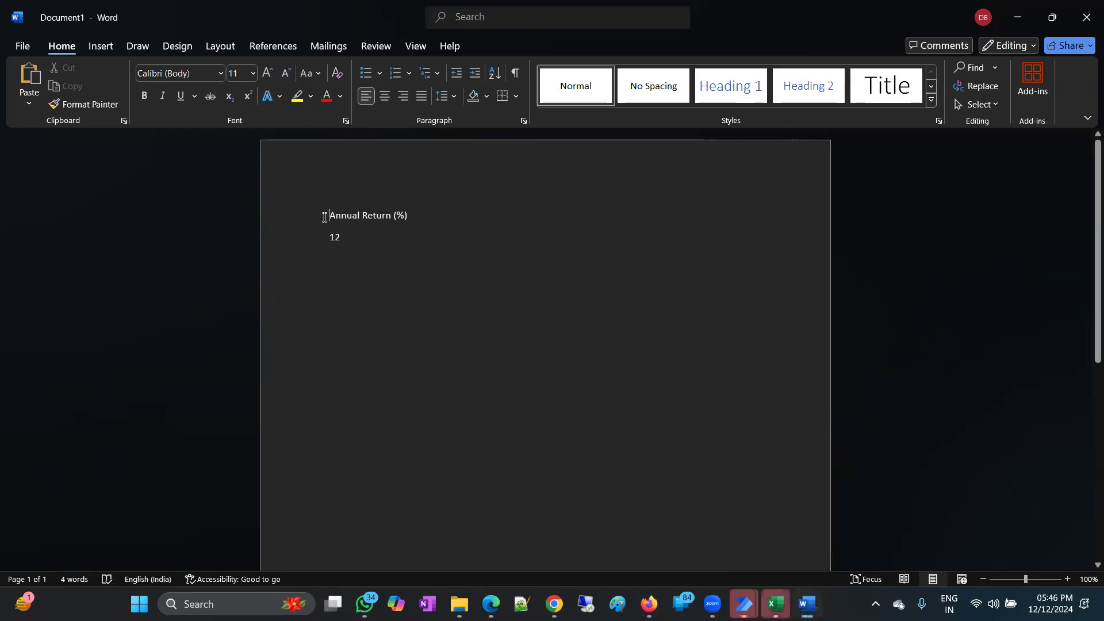
drag(329, 211, 348, 238)
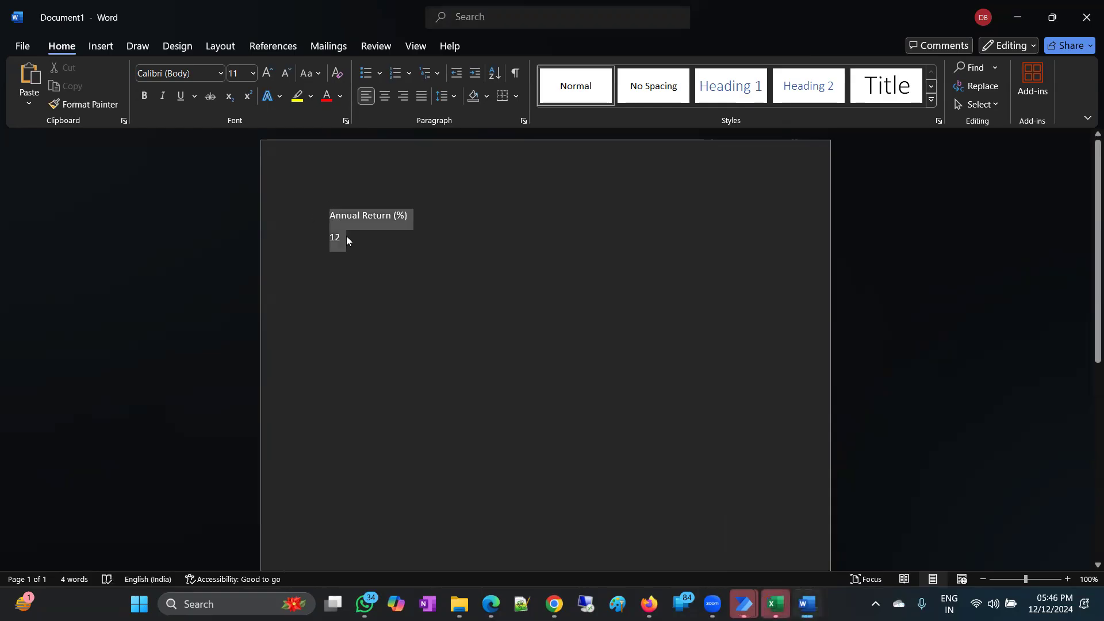
click(349, 237)
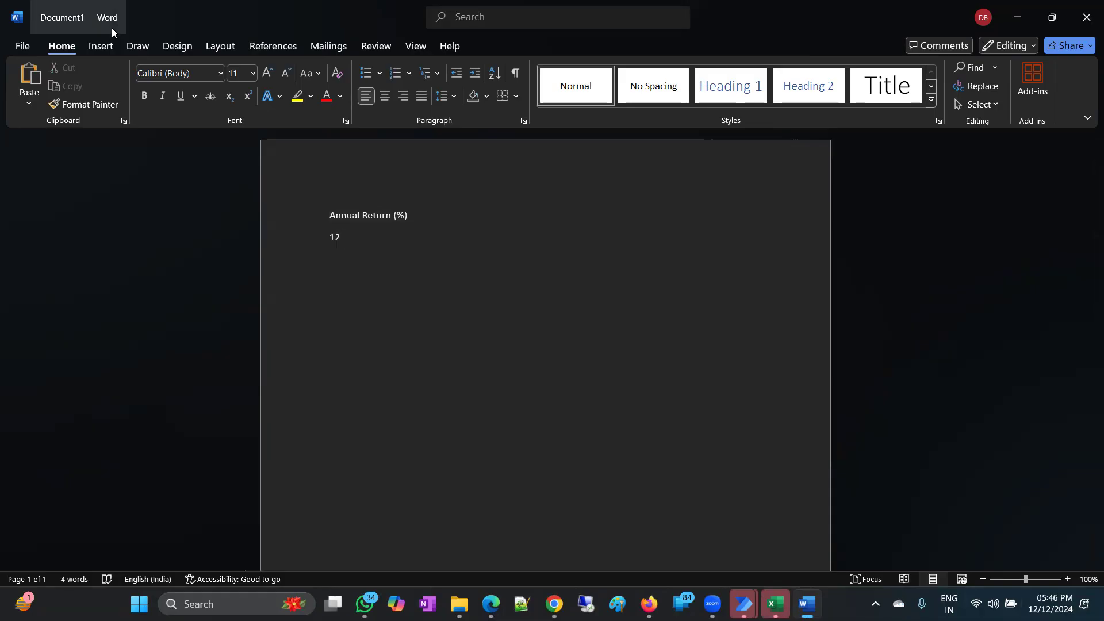
click(1087, 17)
click(609, 374)
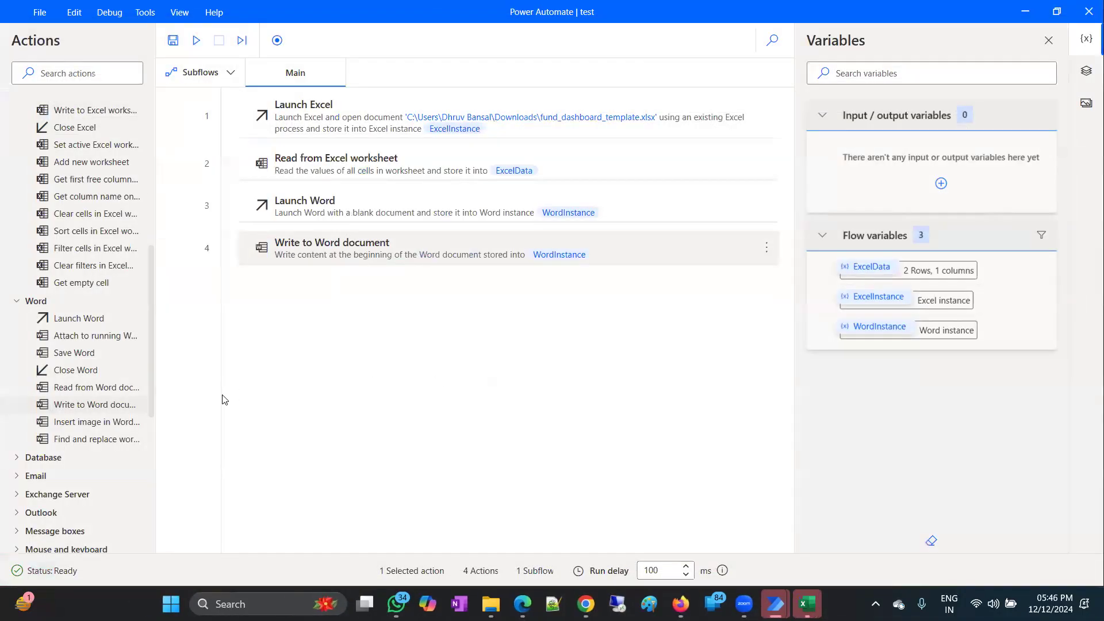
Add an Extract text from PDF step reading Downloads\dynamic_factsheet (11).pdf into ExtractedPDFText.
scroll(146, 407, down, 2)
scroll(126, 403, down, 2)
scroll(112, 392, down, 2)
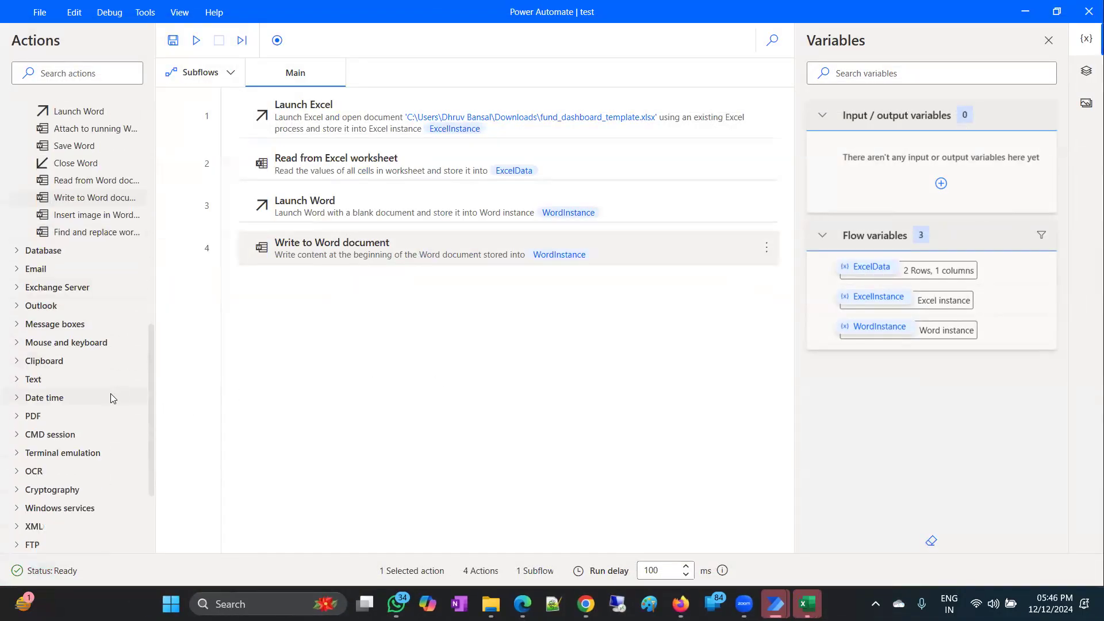
scroll(60, 345, down, 1)
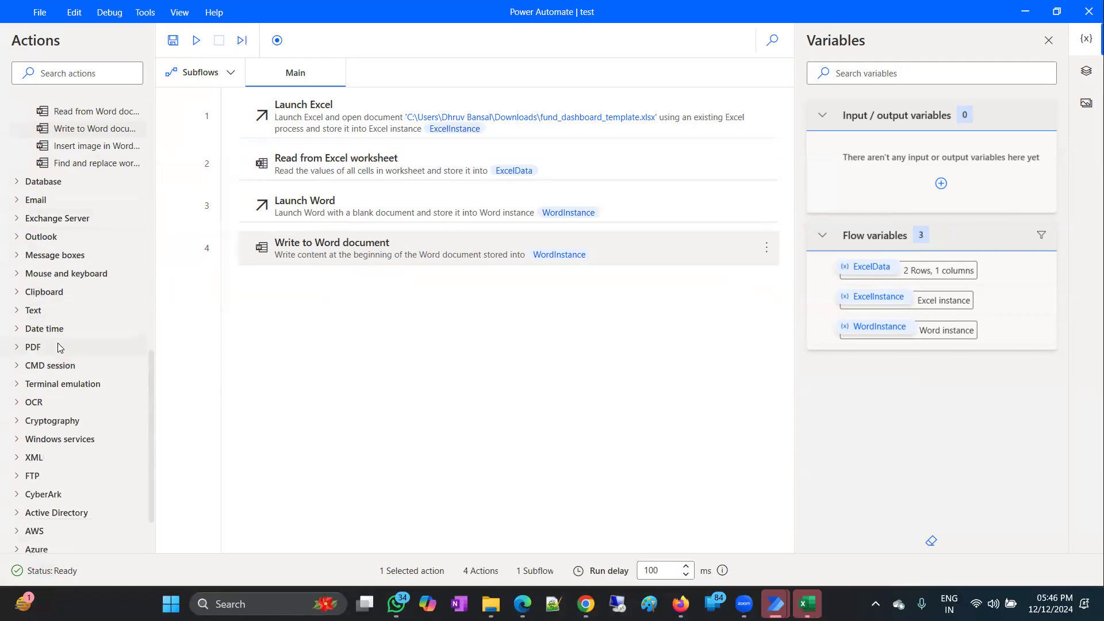
click(25, 311)
scroll(25, 311, down, 7)
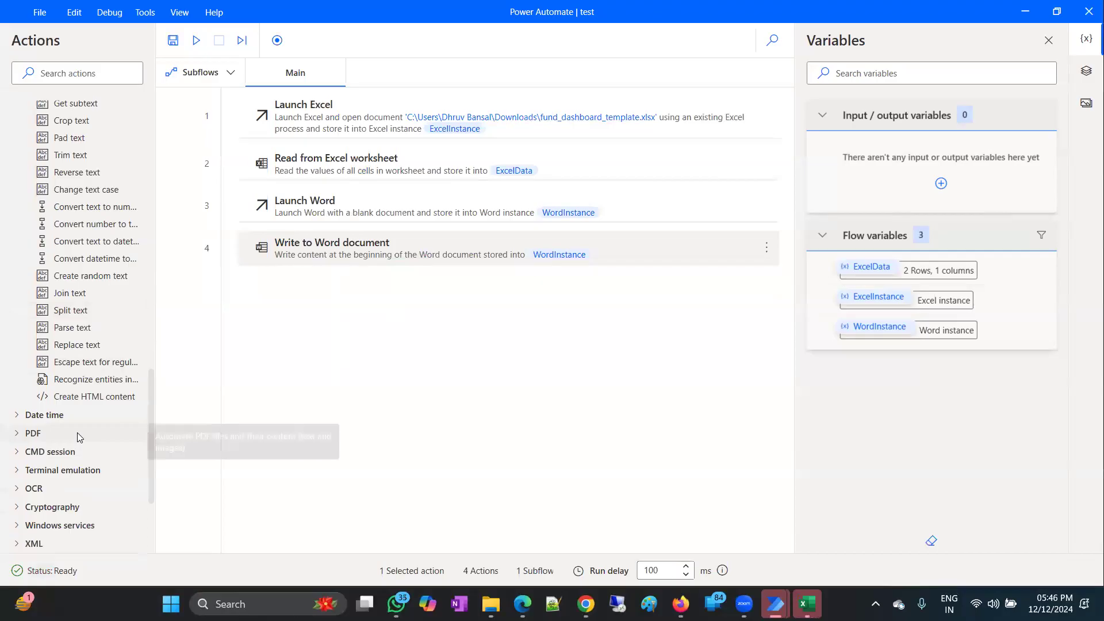
scroll(75, 432, down, 4)
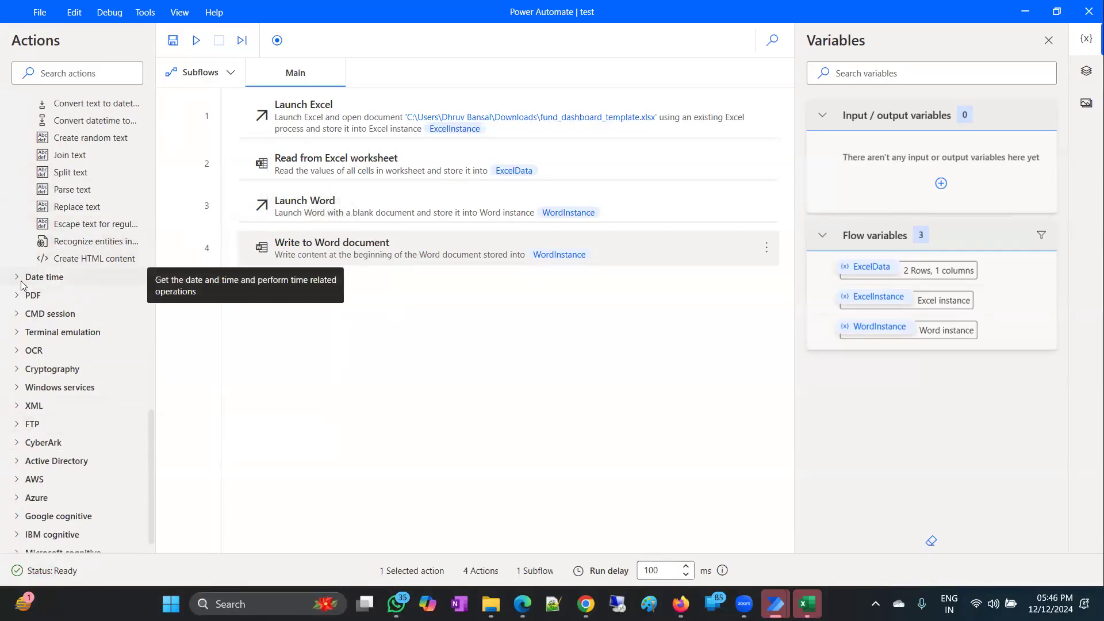
click(34, 295)
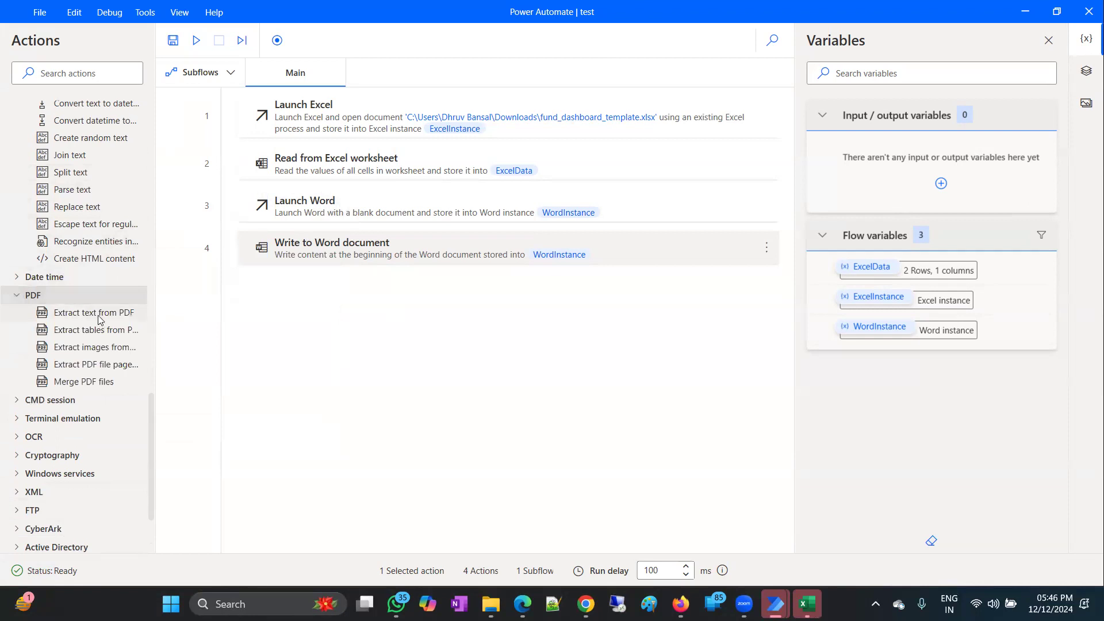
drag(94, 322, 422, 342)
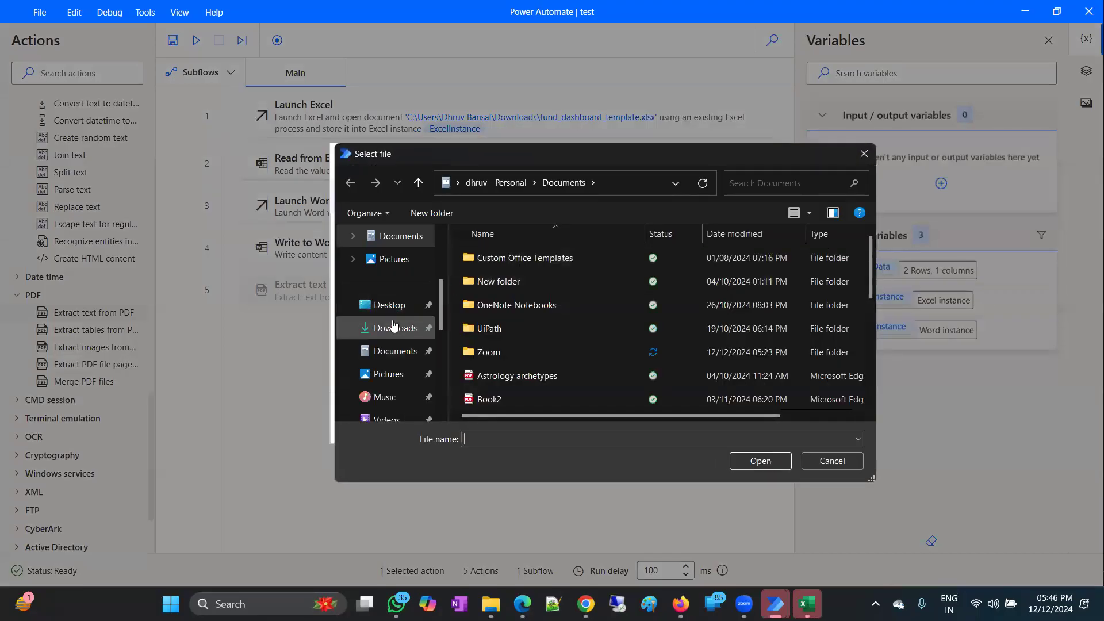
click(393, 326)
double_click(524, 297)
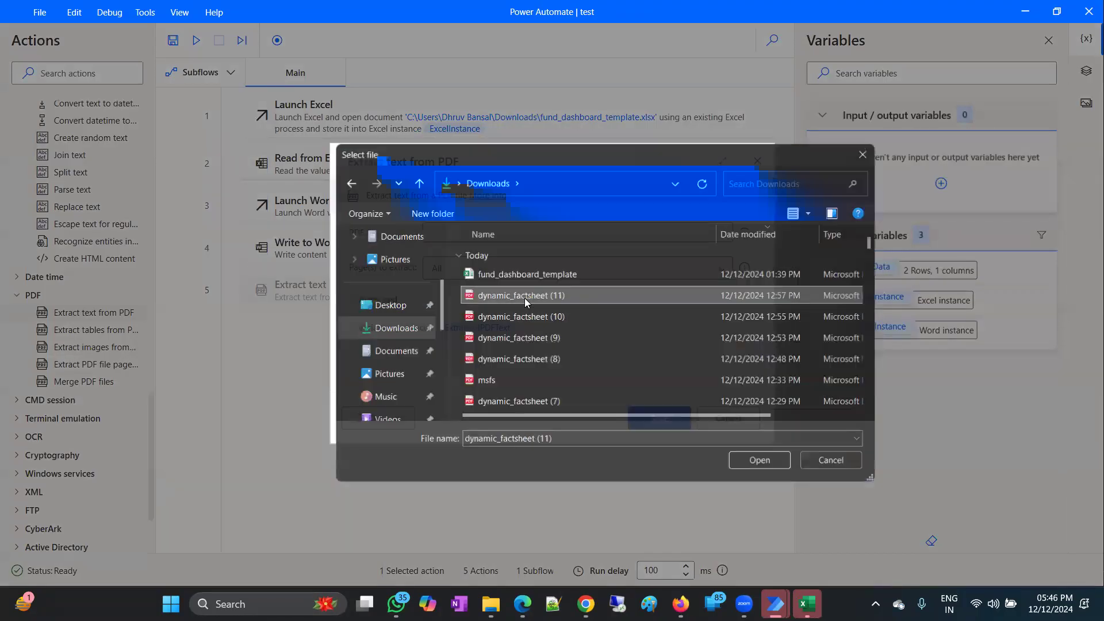
click(650, 419)
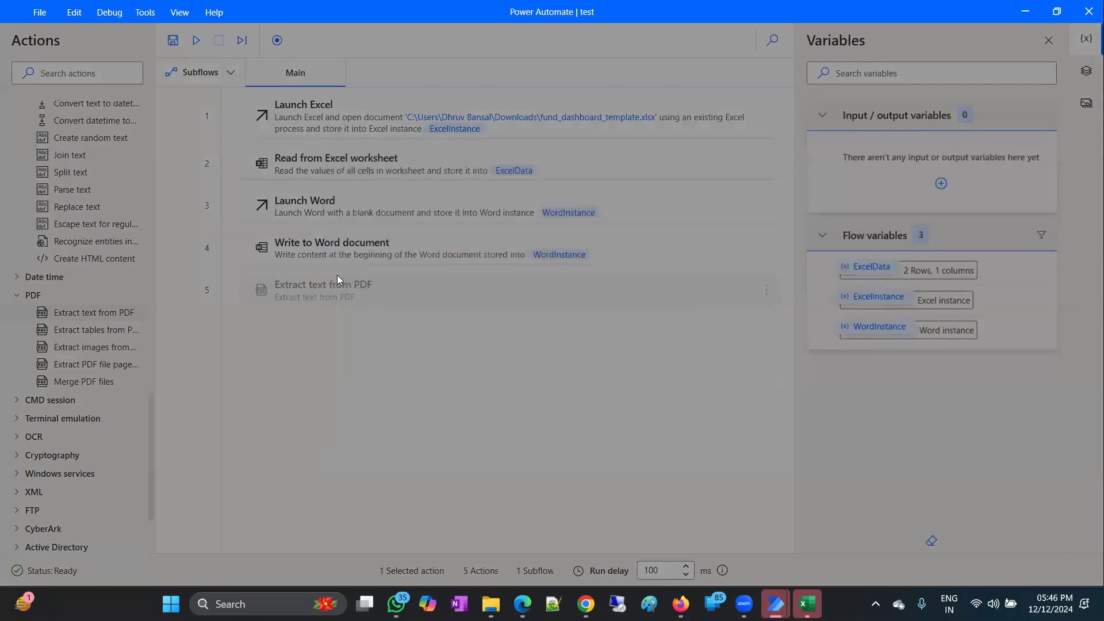
Move the Launch Word step below the Extract text from PDF step.
scroll(118, 344, down, 2)
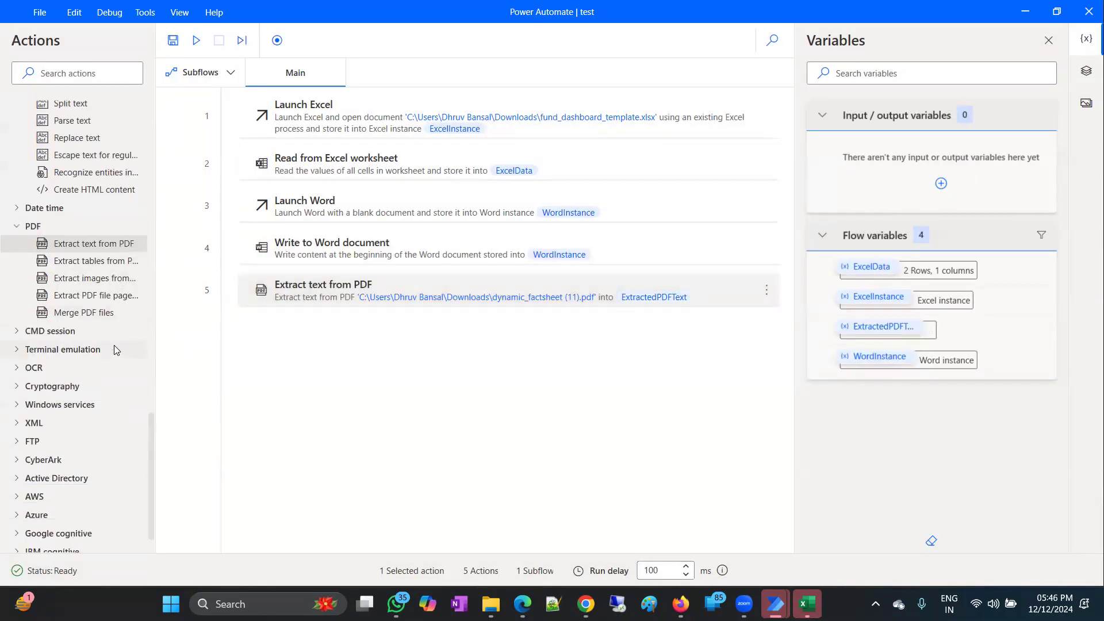
scroll(36, 333, down, 1)
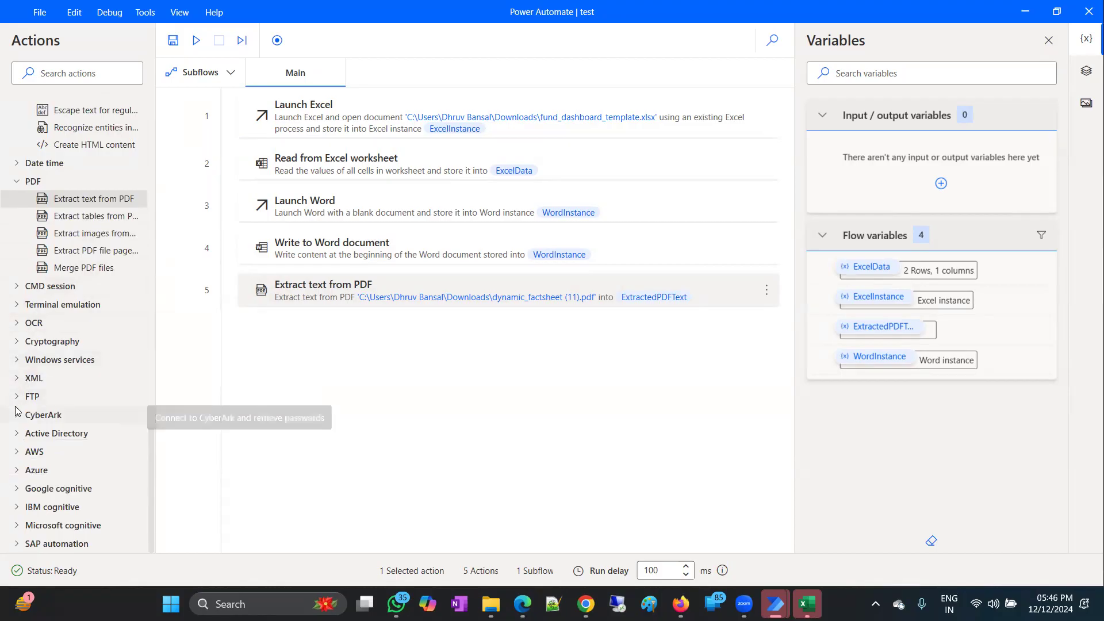
scroll(37, 480, up, 7)
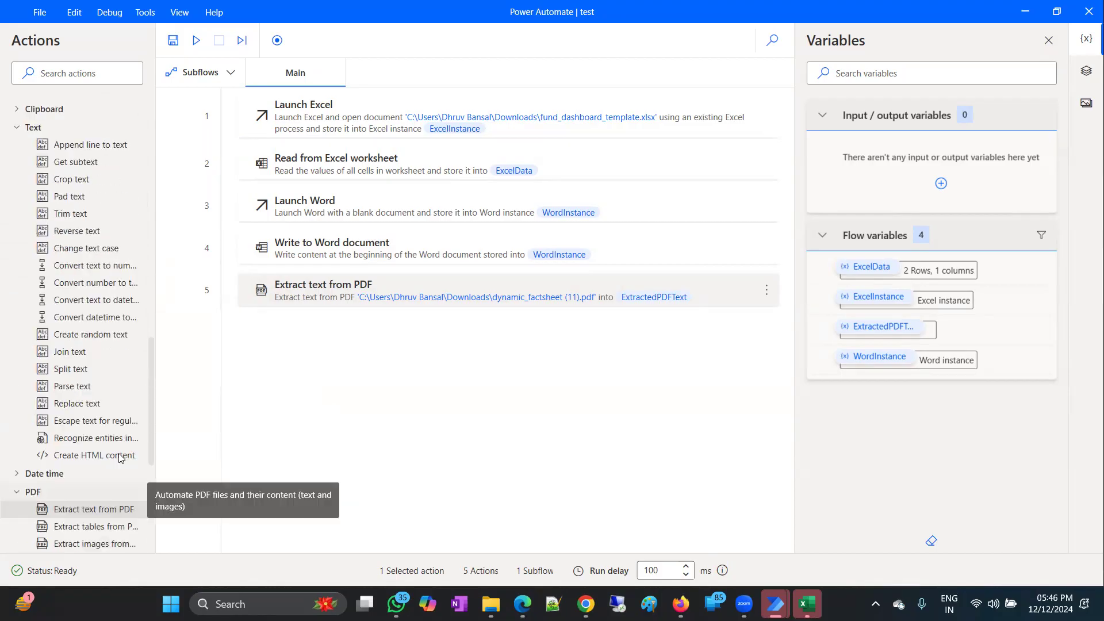
drag(308, 211, 501, 352)
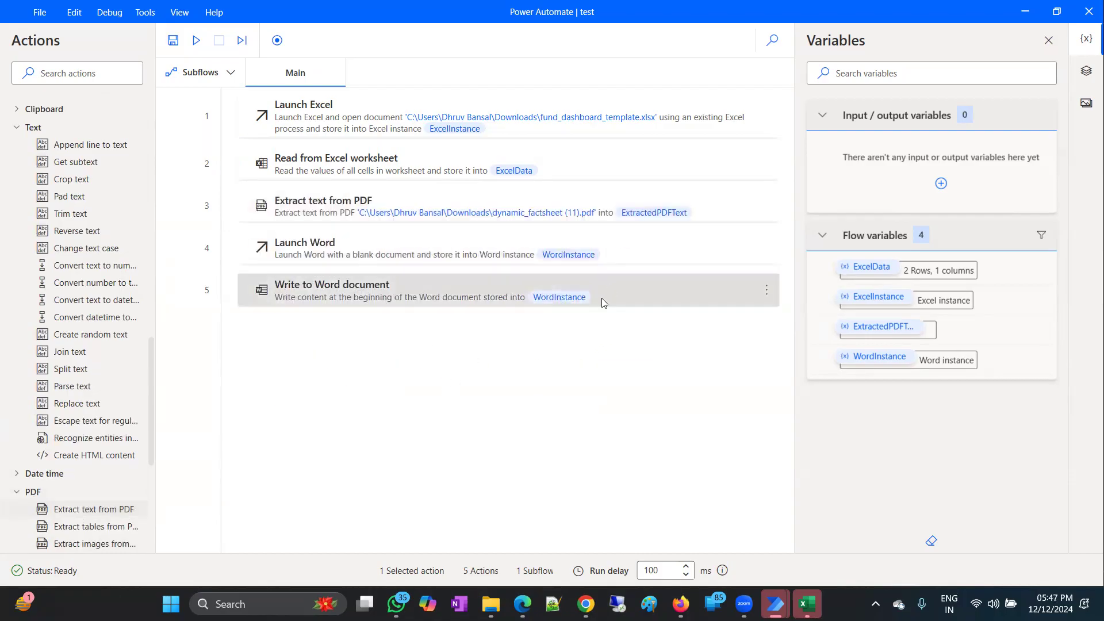
Replace ExcelData with ExtractedPDFText as the text in the Write to Word document step.
double_click(601, 298)
drag(502, 248, 399, 250)
key(BackSpace)
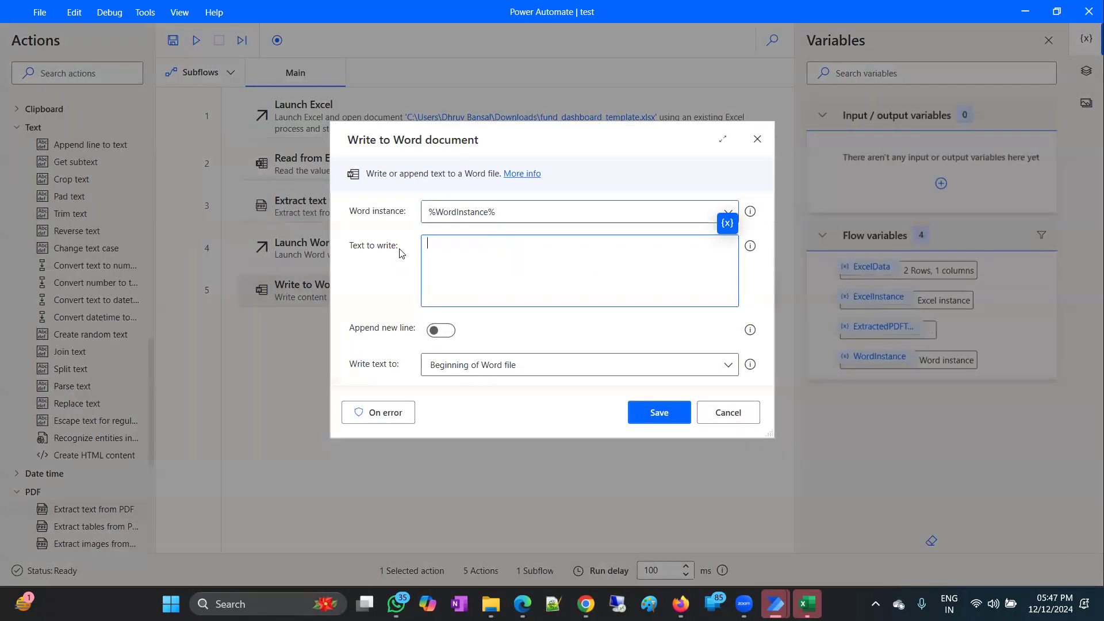
click(728, 223)
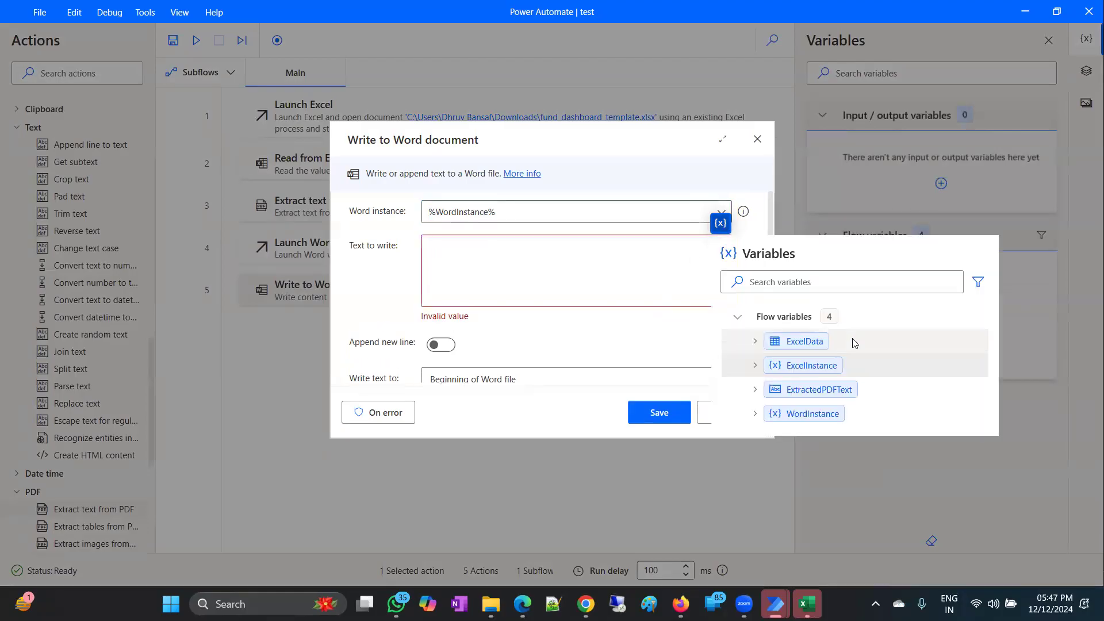
double_click(817, 390)
click(660, 411)
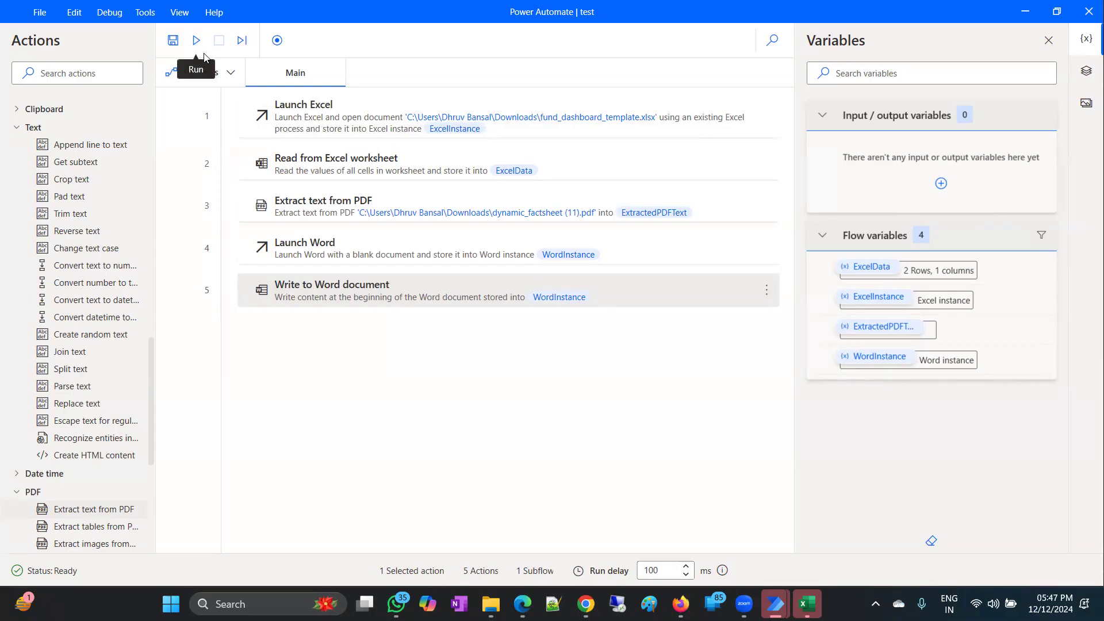
Run the flow from the Extract text from PDF step (step 3).
click(376, 213)
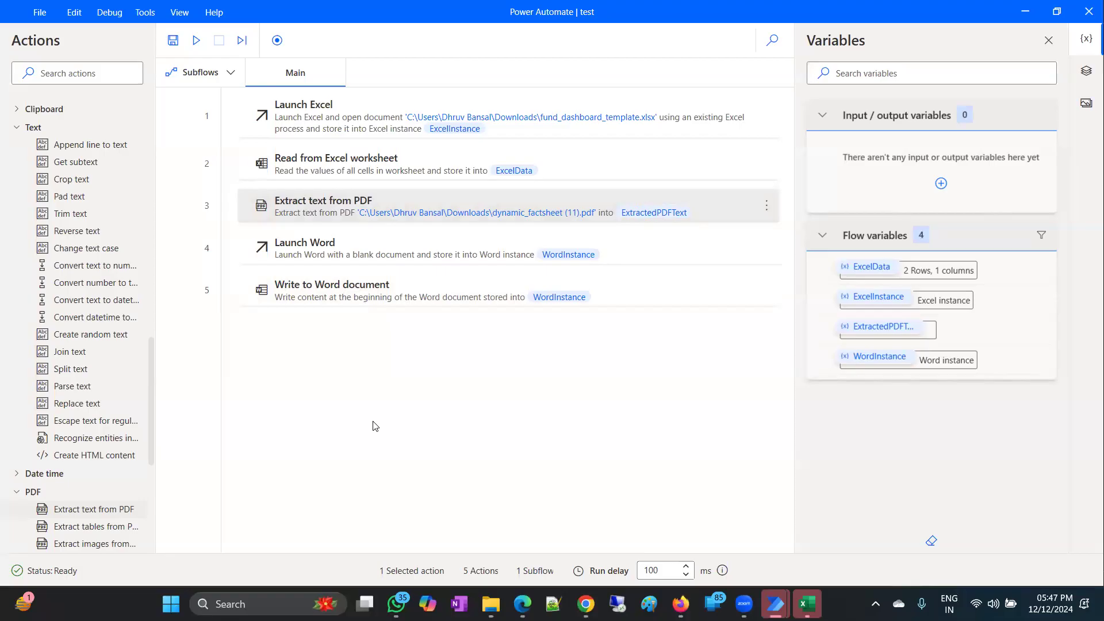
right_click(331, 214)
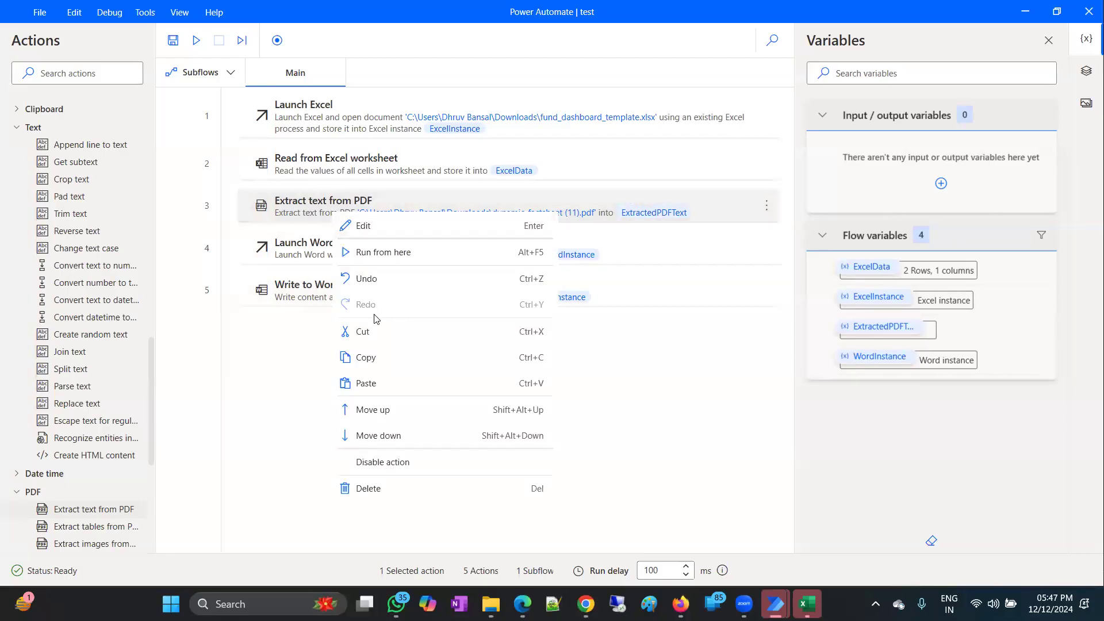
click(403, 254)
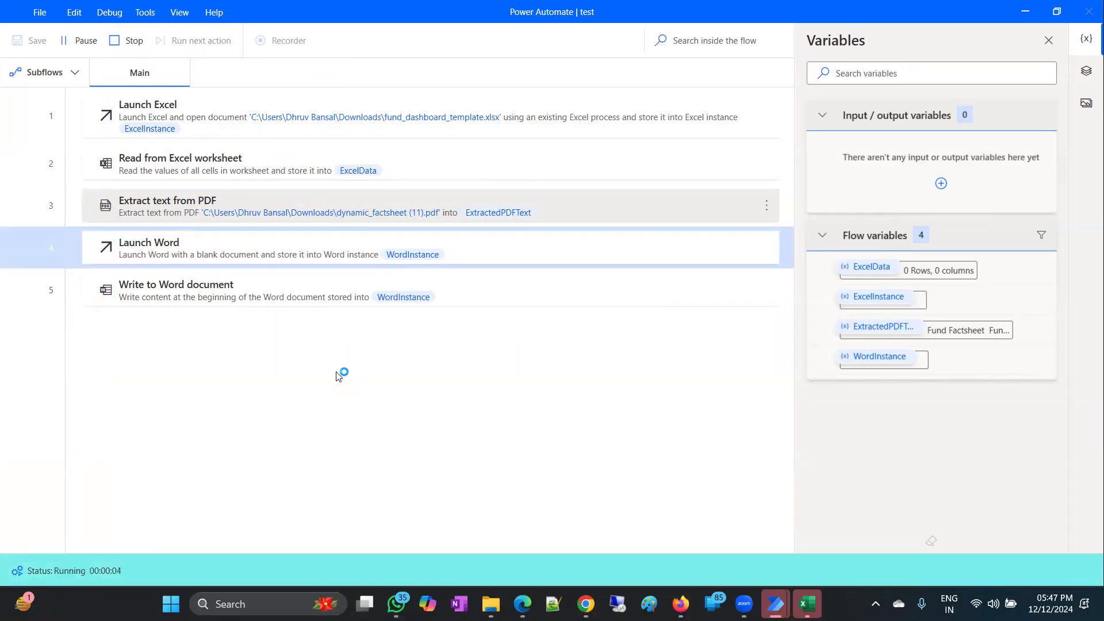
Scroll through the 148-word factsheet text in Word, then close it without saving.
scroll(666, 360, down, 3)
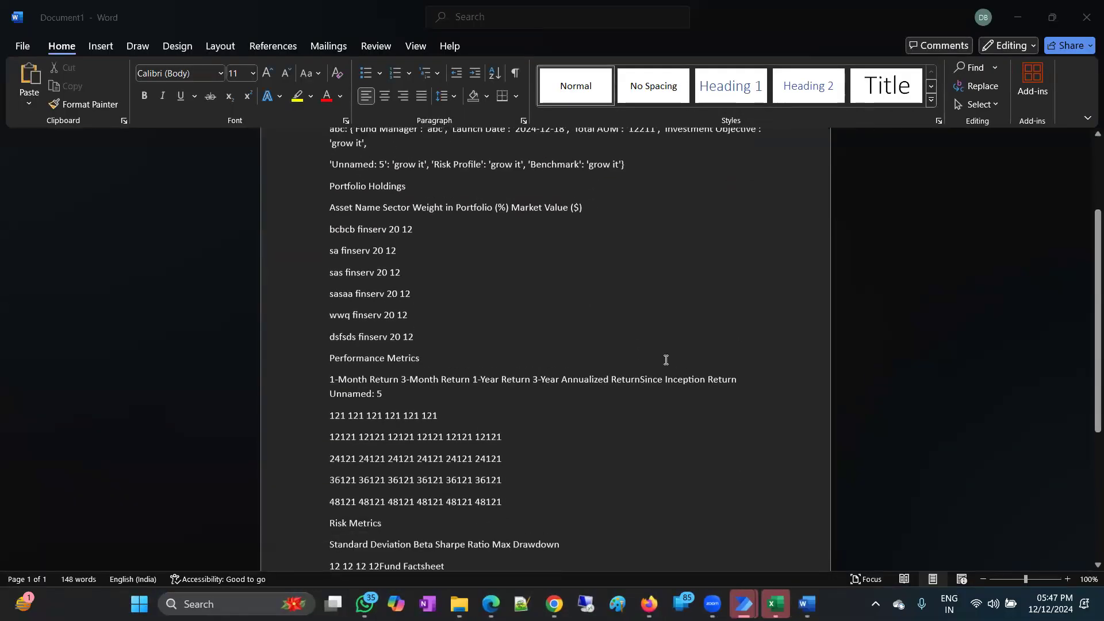
scroll(727, 370, down, 6)
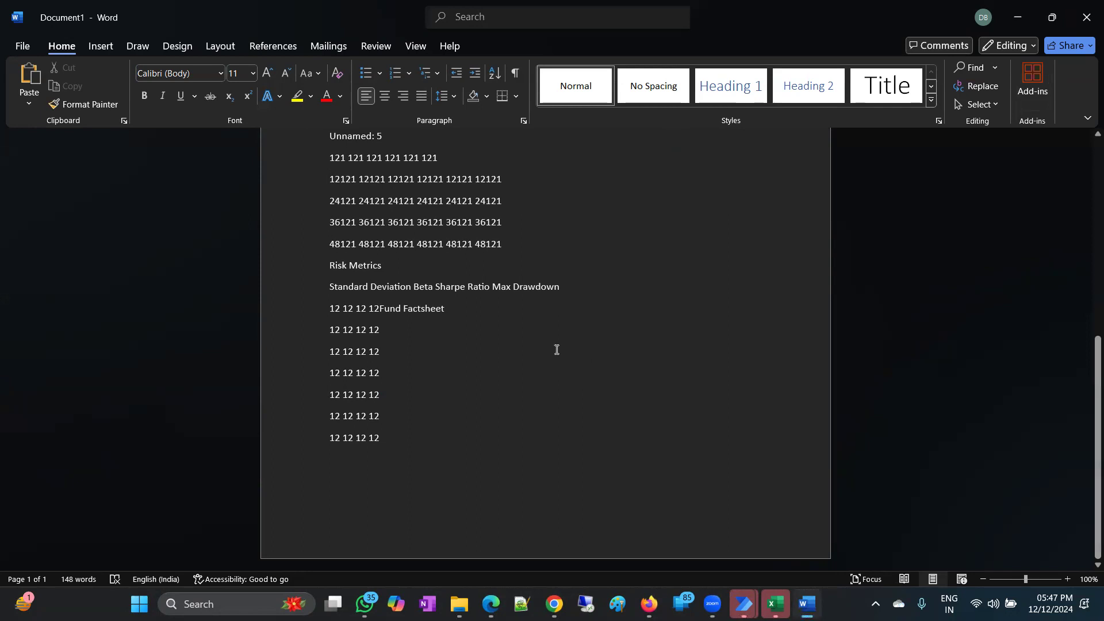
click(1087, 18)
click(591, 383)
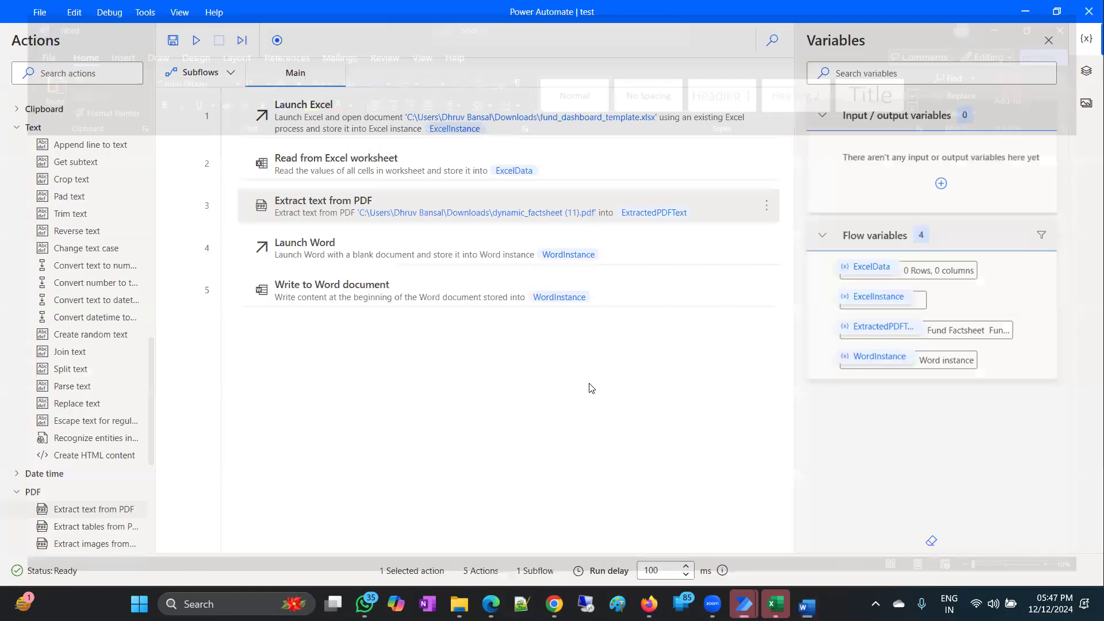
Scroll down the Actions pane and expand the OCR action group.
scroll(115, 360, down, 6)
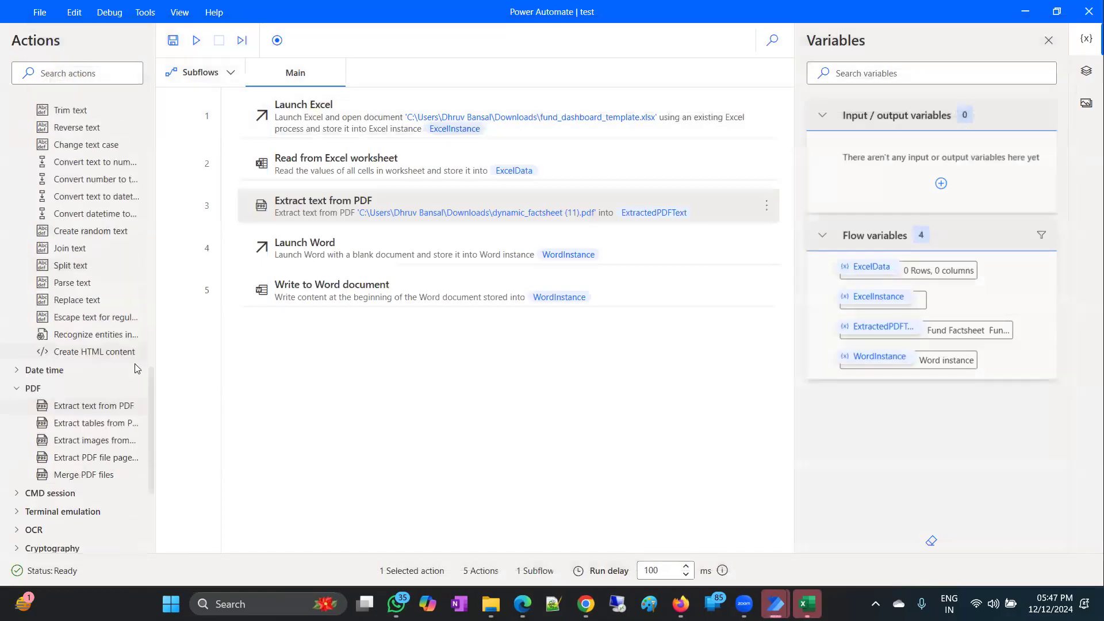
scroll(115, 349, down, 3)
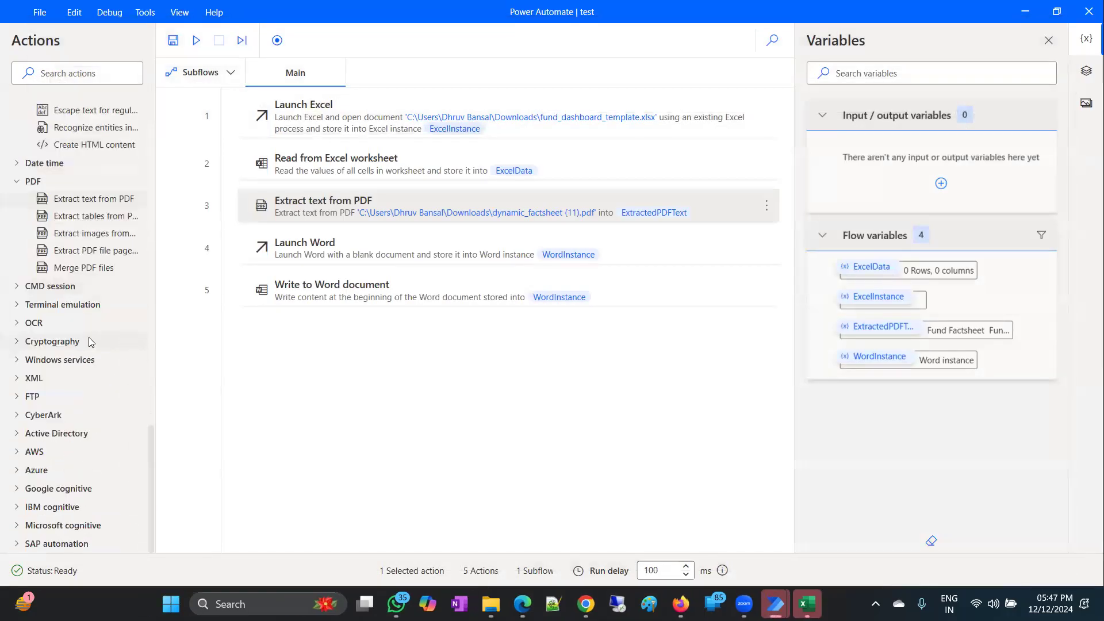
click(17, 328)
scroll(98, 346, down, 2)
Add an Extract text with OCR step using source Screen, whole-source search, output OcrText.
drag(104, 322, 419, 372)
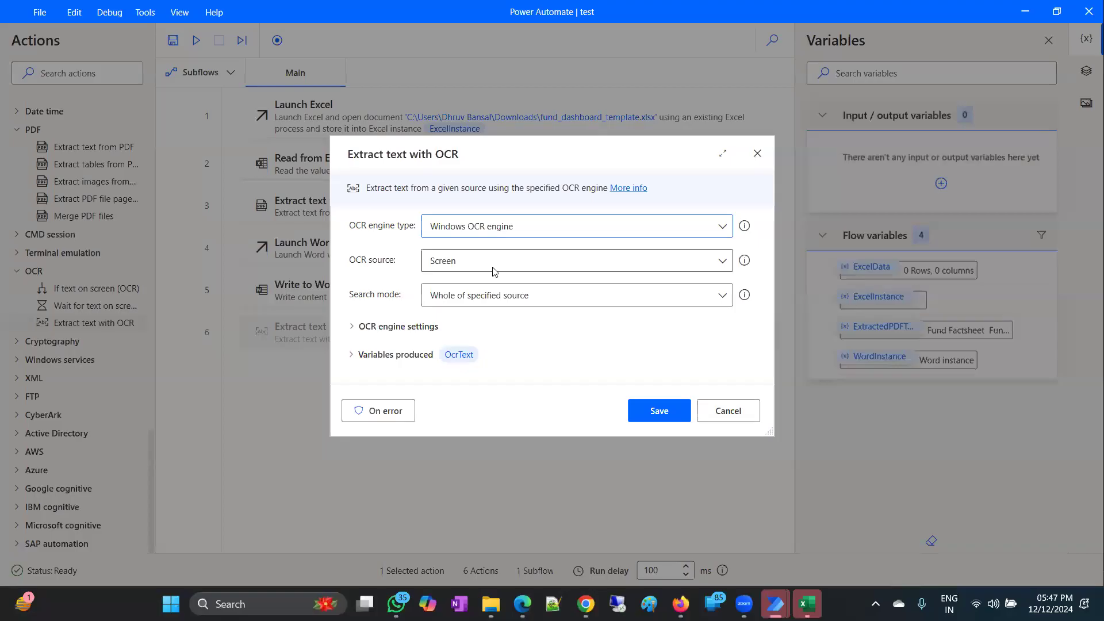
click(493, 271)
click(475, 281)
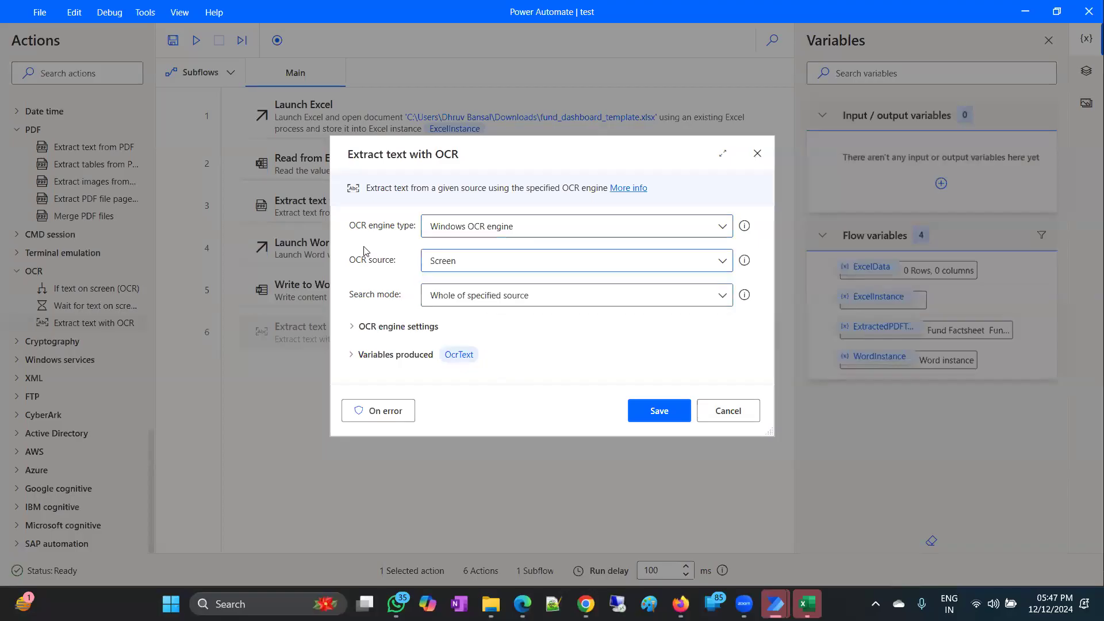
click(518, 300)
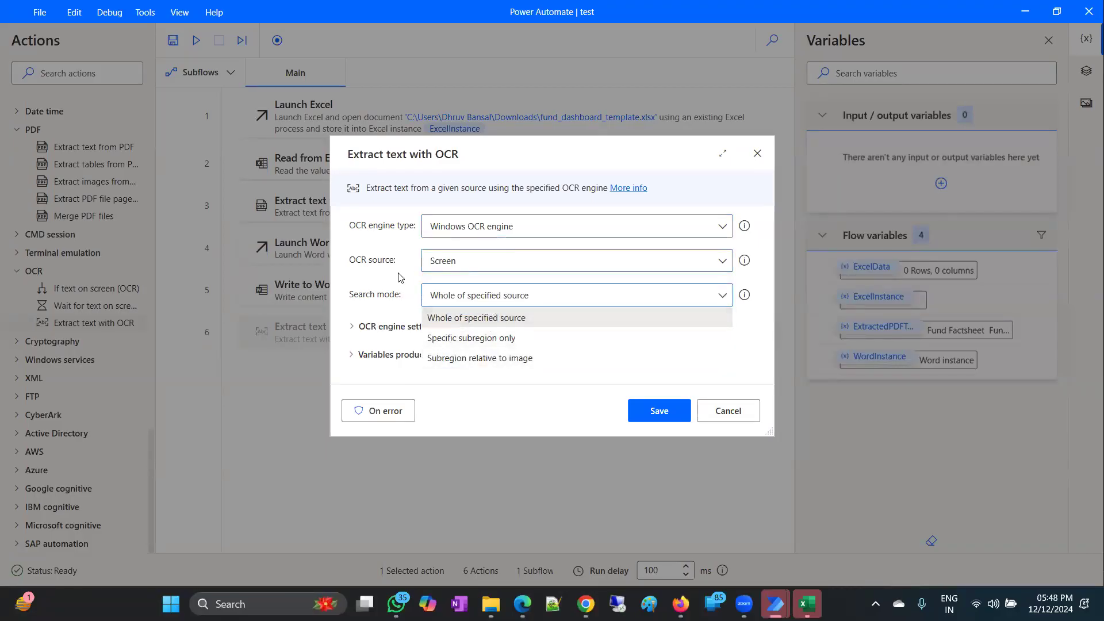
click(371, 288)
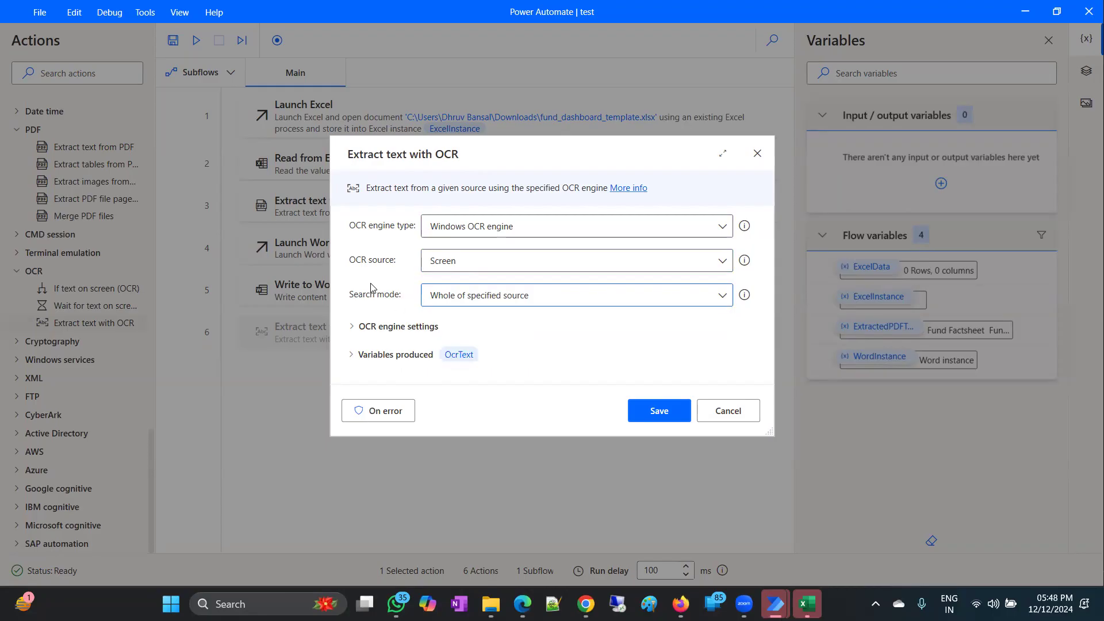
click(356, 356)
click(651, 410)
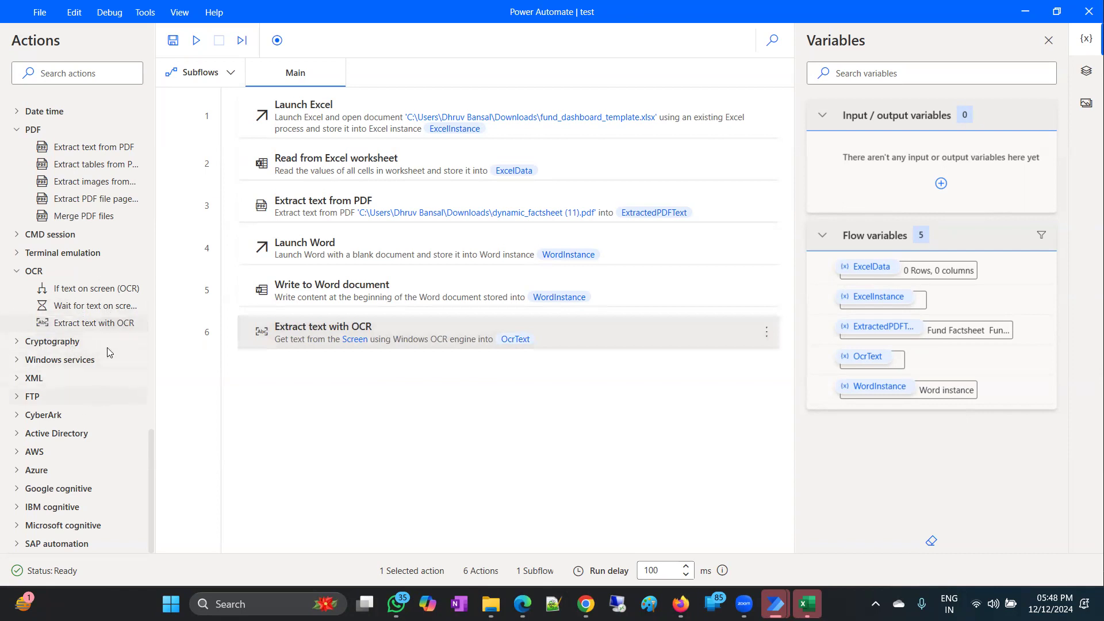
Place OCR before Launch Word, have Word write %OcrText%, and run from the OCR step.
drag(406, 257, 415, 356)
double_click(417, 342)
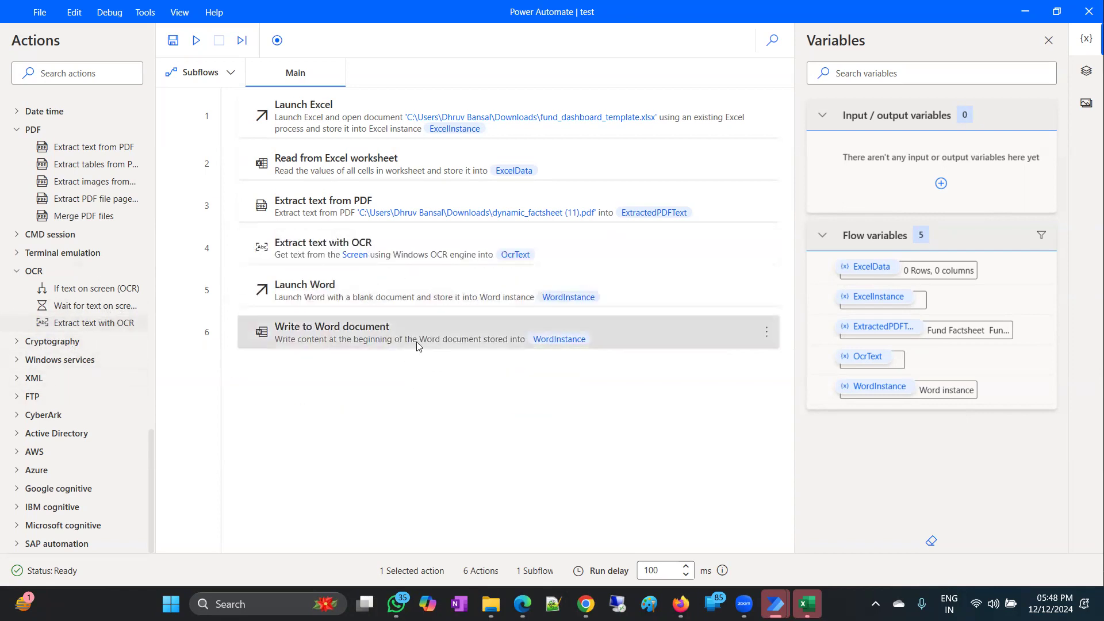
key(BackSpace)
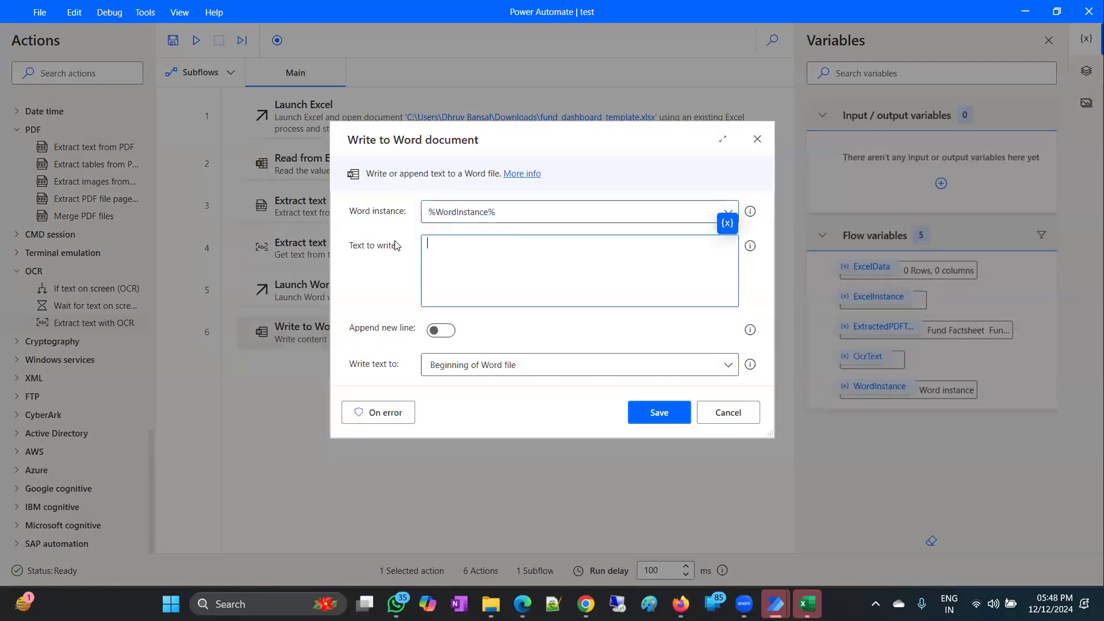
click(727, 223)
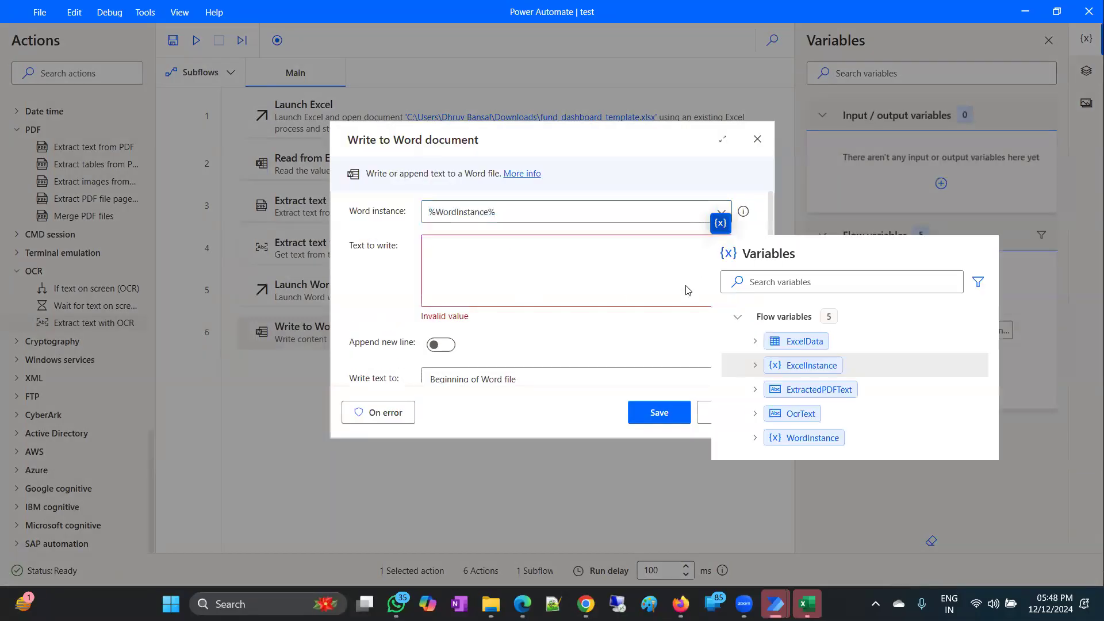
click(800, 413)
click(659, 413)
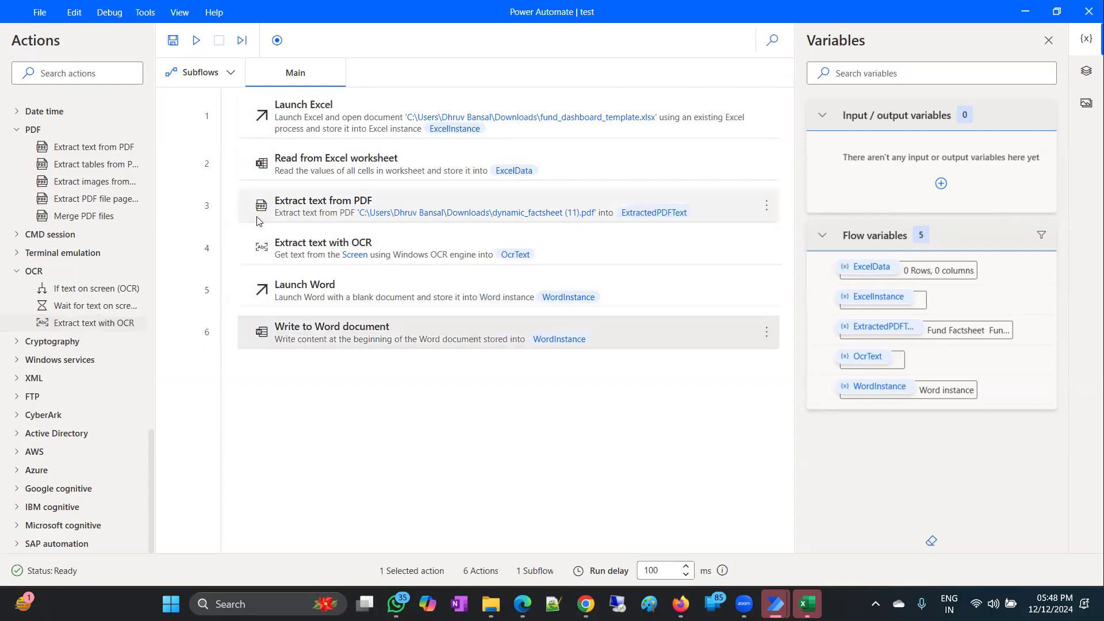
right_click(259, 262)
click(345, 301)
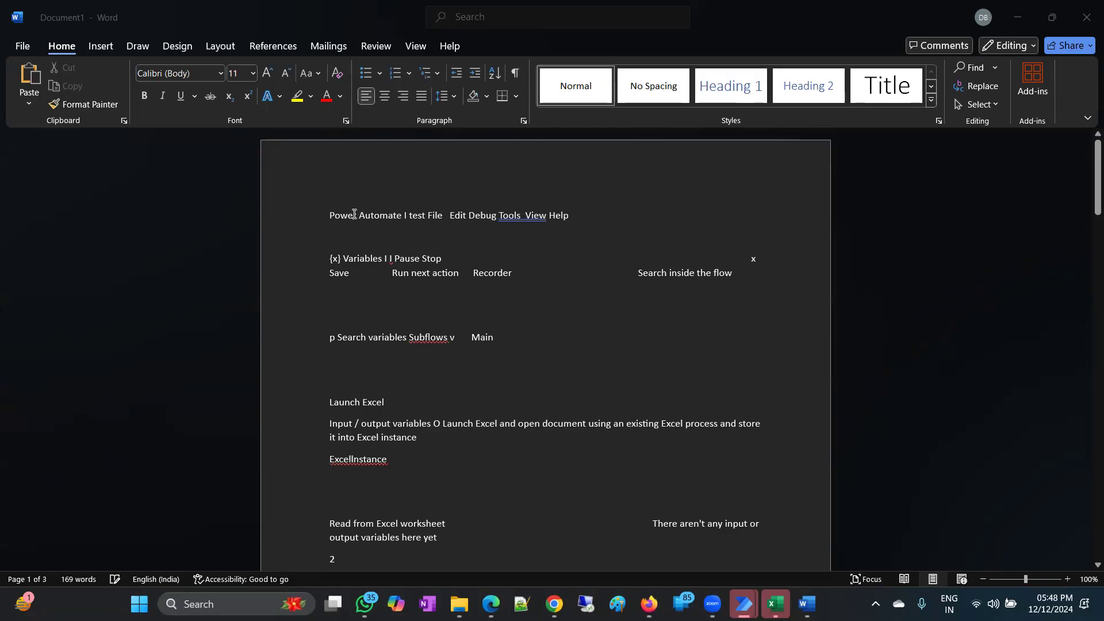
Review and select the 169-word OCR text in Word, then close without saving.
click(326, 215)
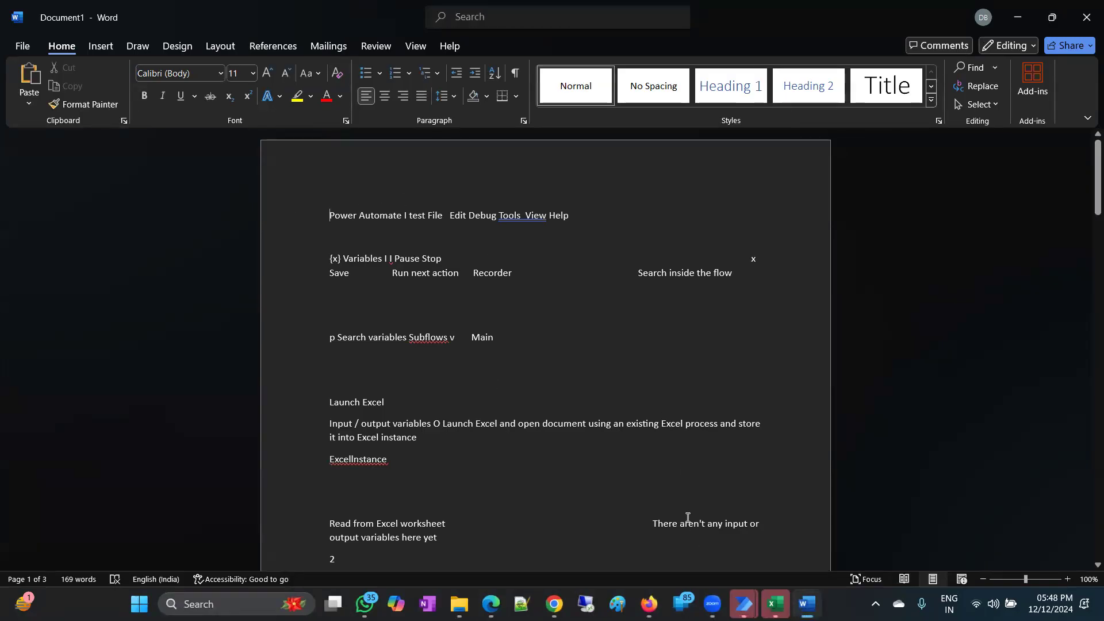
scroll(403, 247, down, 8)
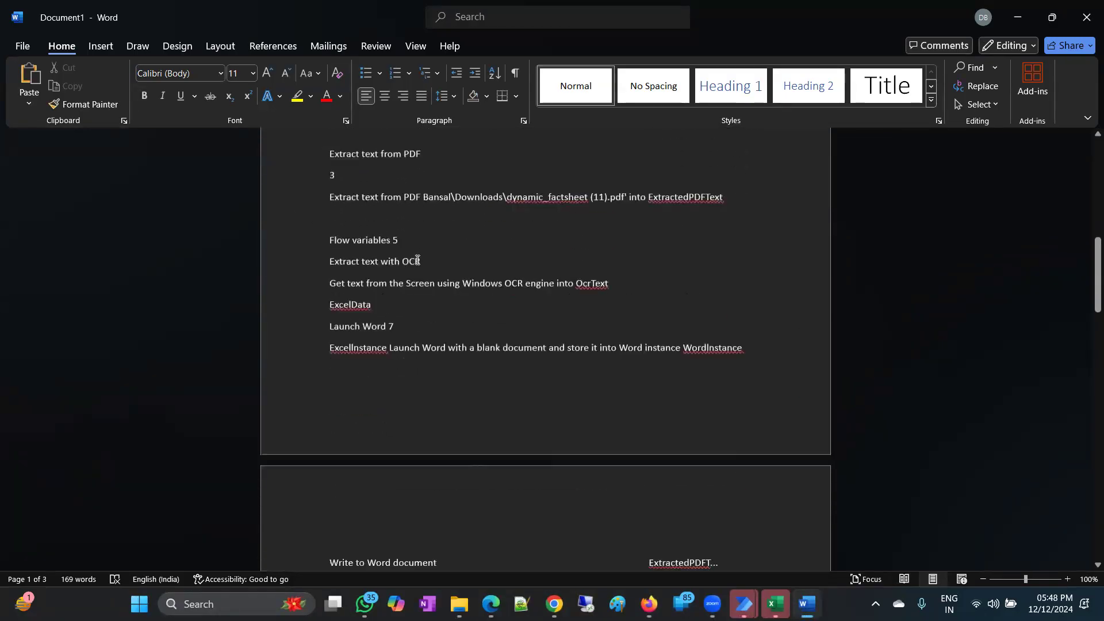
scroll(418, 260, down, 10)
scroll(447, 328, down, 3)
scroll(446, 328, up, 3)
key(ctrl+a)
drag(319, 77, 332, 223)
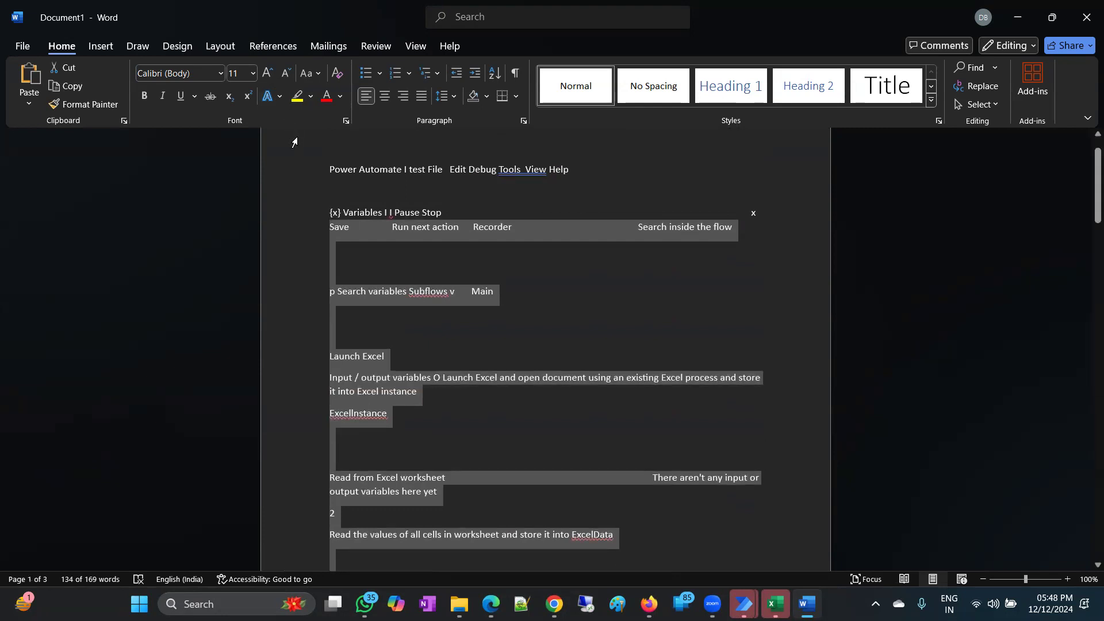
click(1087, 17)
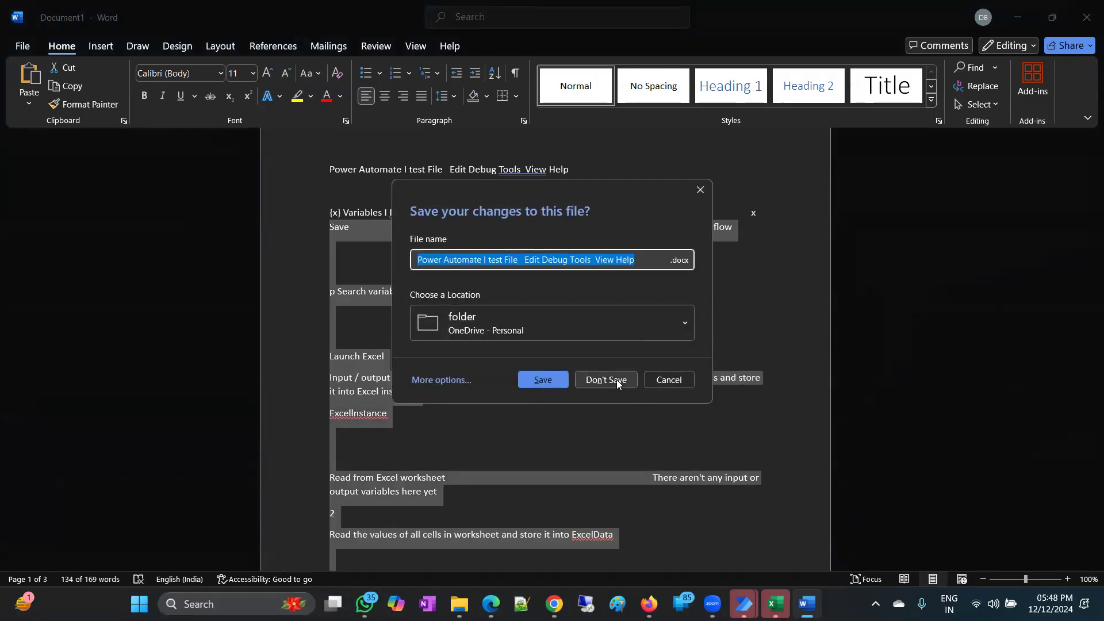
click(616, 379)
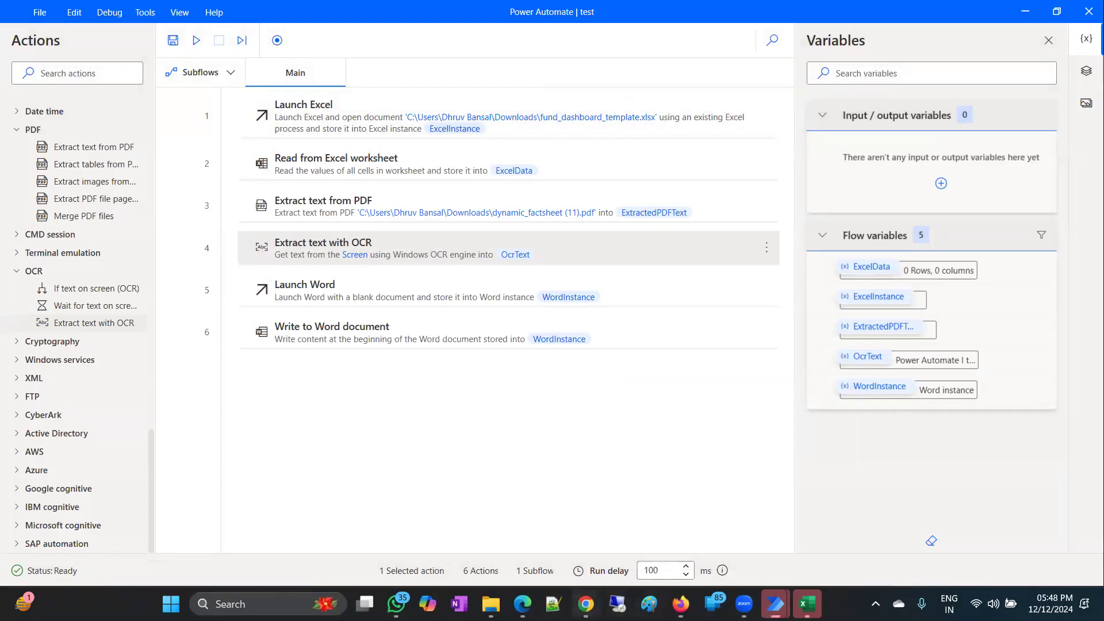
In Chrome, search for 'ever technologies' and open the Ever Technologies Solutions website.
mouse_move(585, 604)
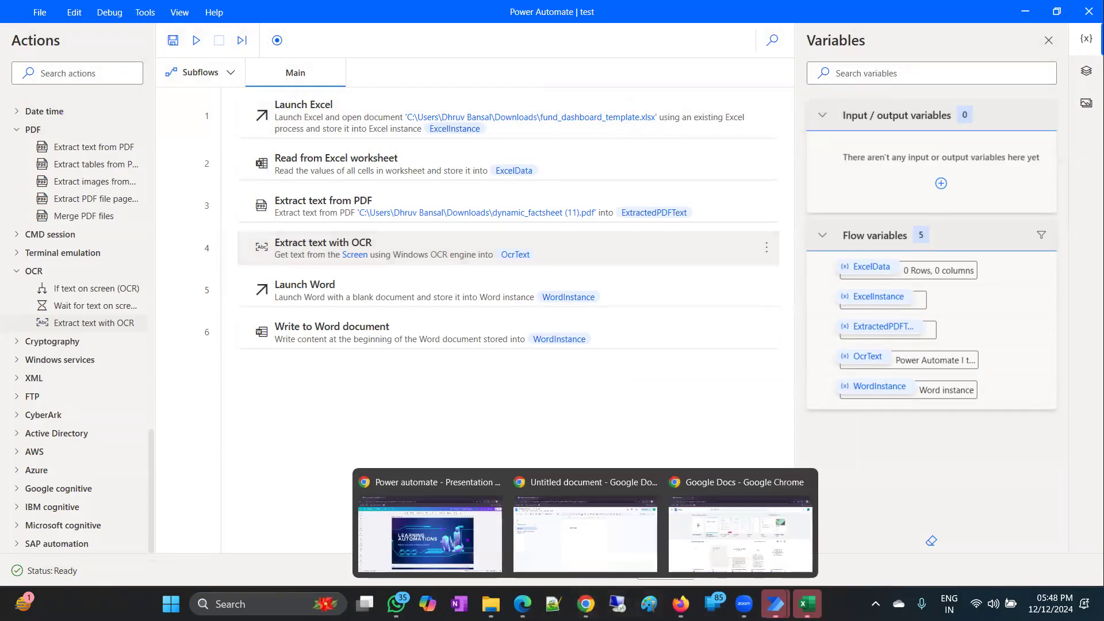
click(684, 510)
click(237, 42)
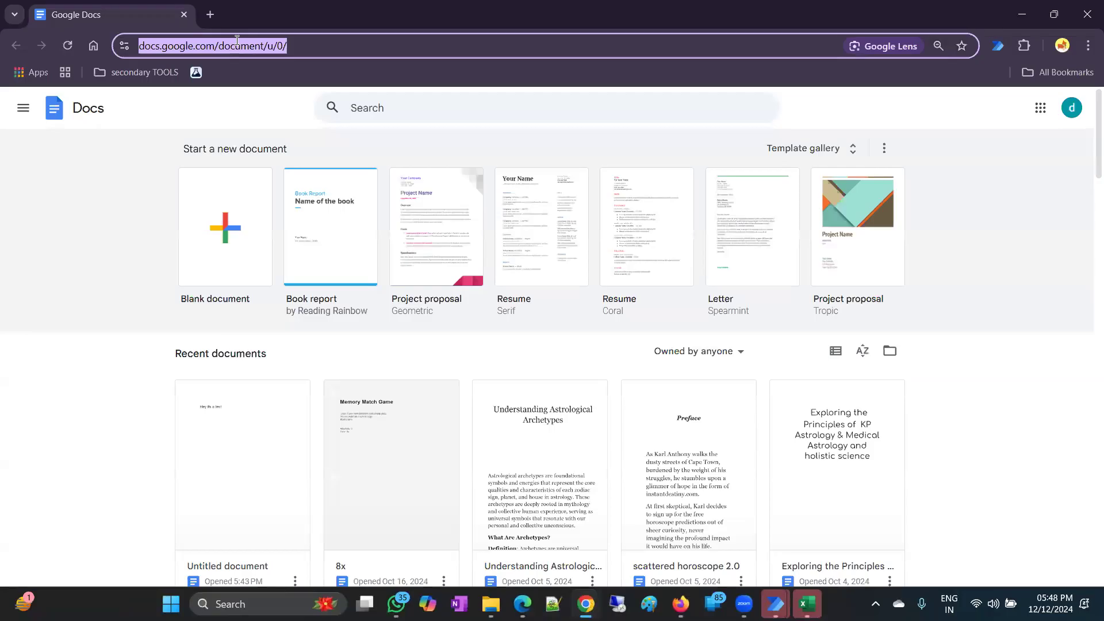
text(ev)
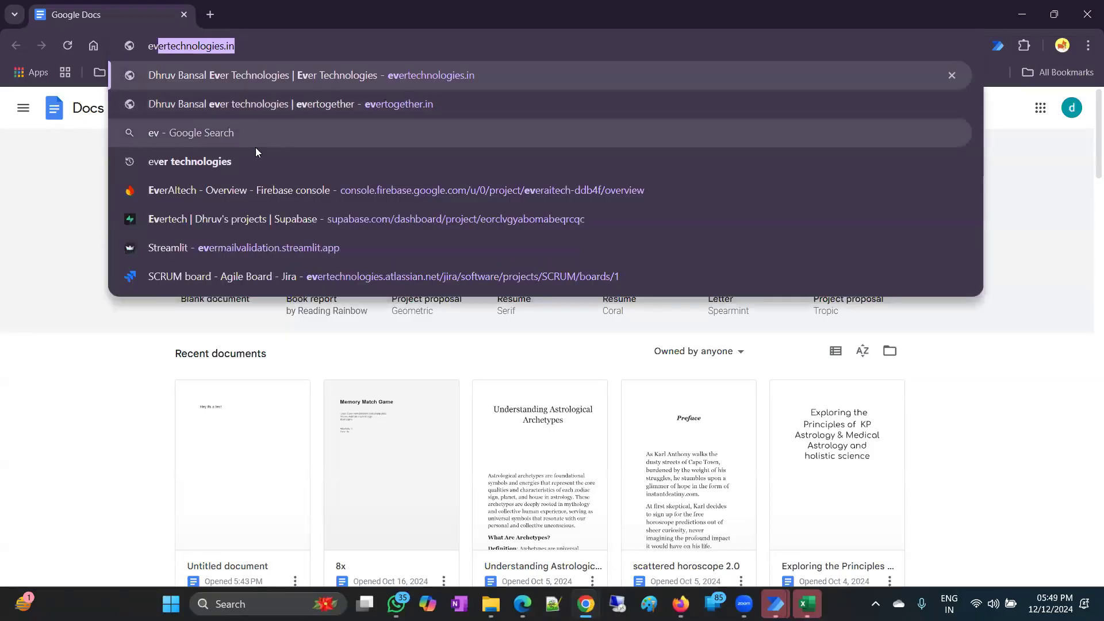
click(256, 153)
scroll(292, 242, down, 9)
scroll(292, 242, down, 3)
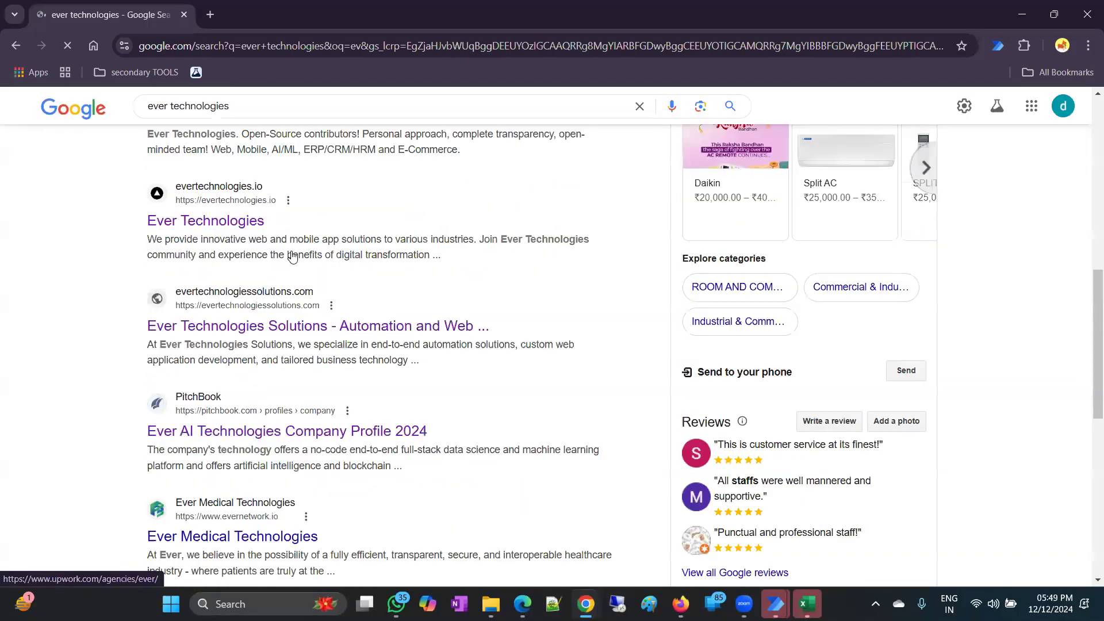
scroll(291, 253, down, 1)
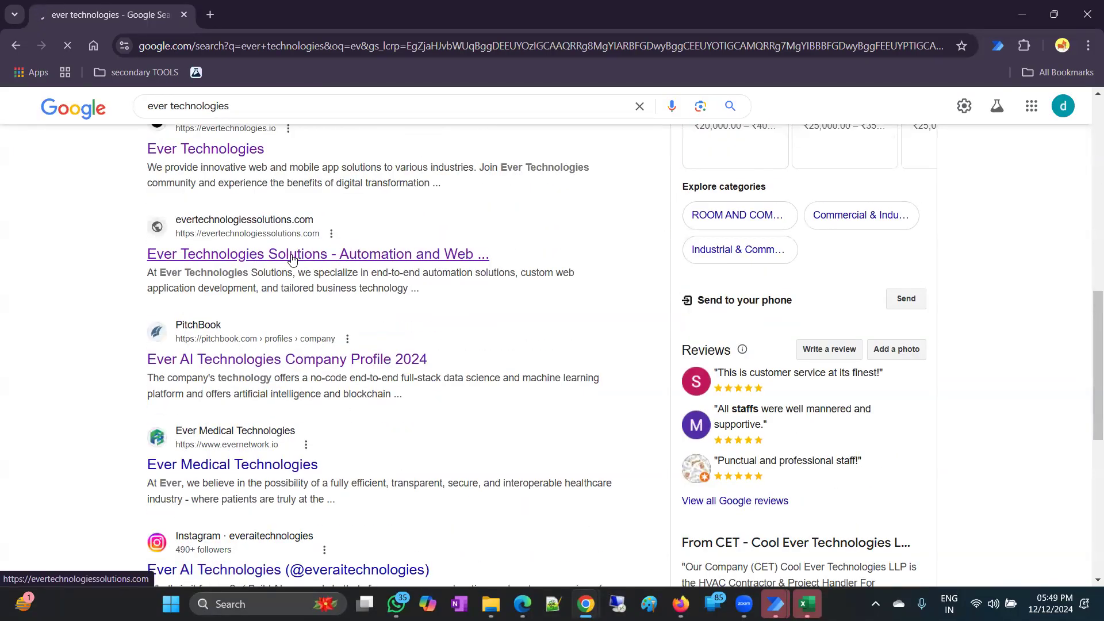
click(291, 255)
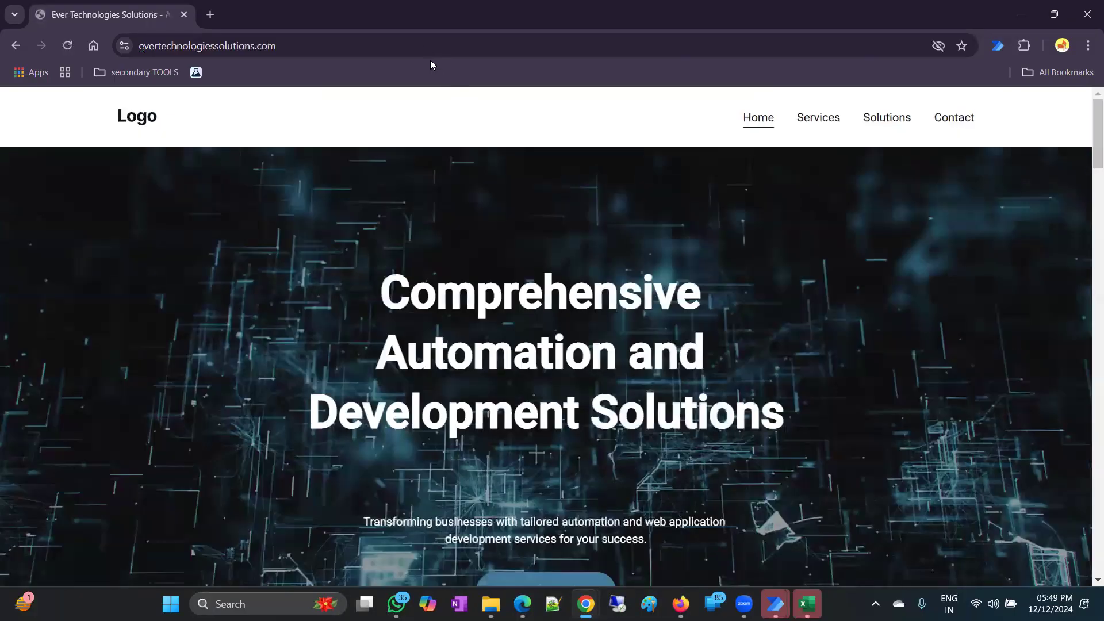
Copy the website's address from the address bar and minimize Chrome.
right_click(425, 47)
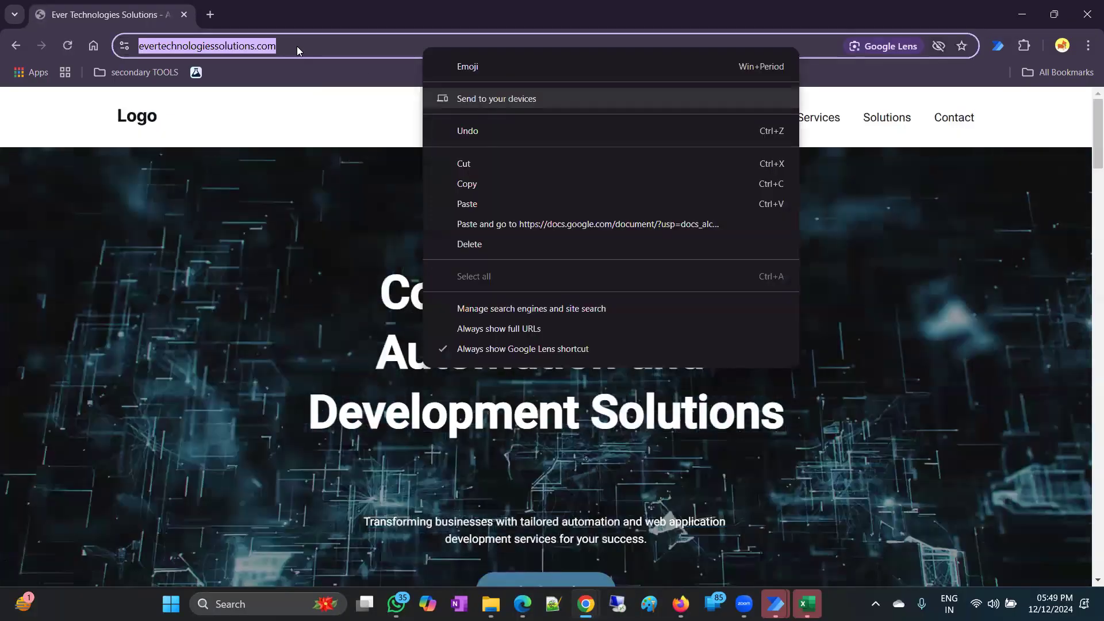
click(283, 43)
click(283, 45)
key(ctrl+c)
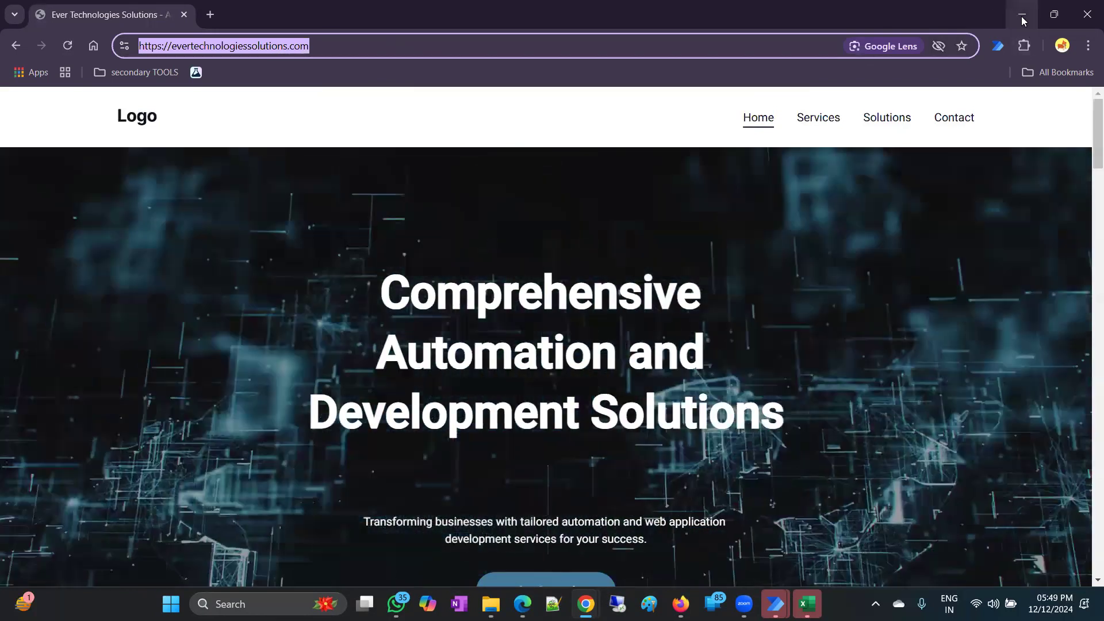
click(1021, 16)
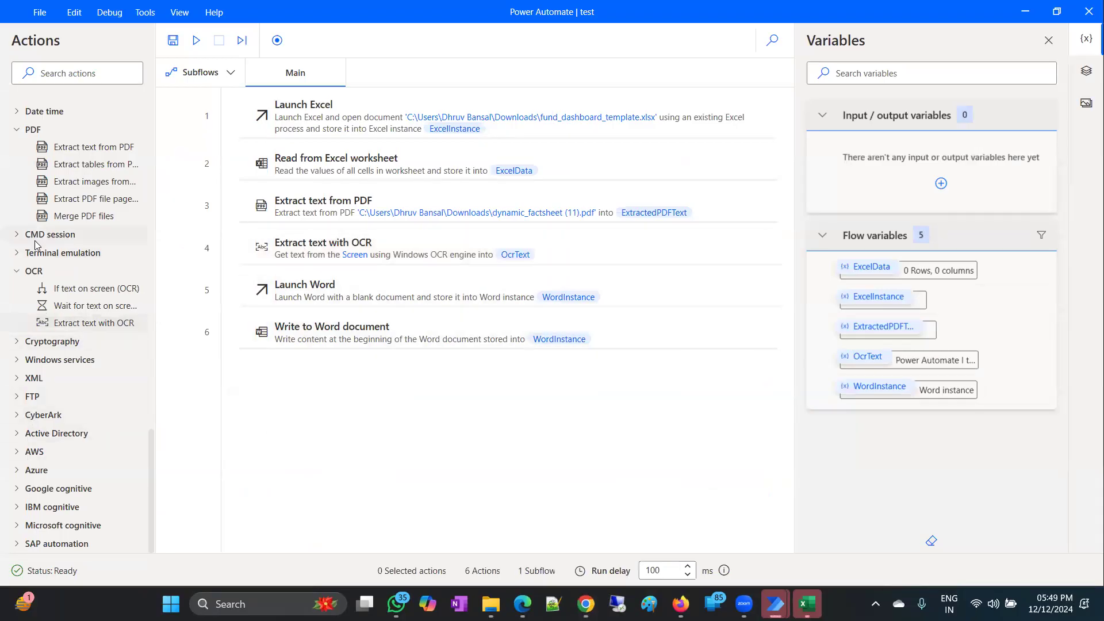
Add a Launch new Chrome step opening the pasted evertechnologiessolutions.com URL, window Maximized.
scroll(34, 240, up, 18)
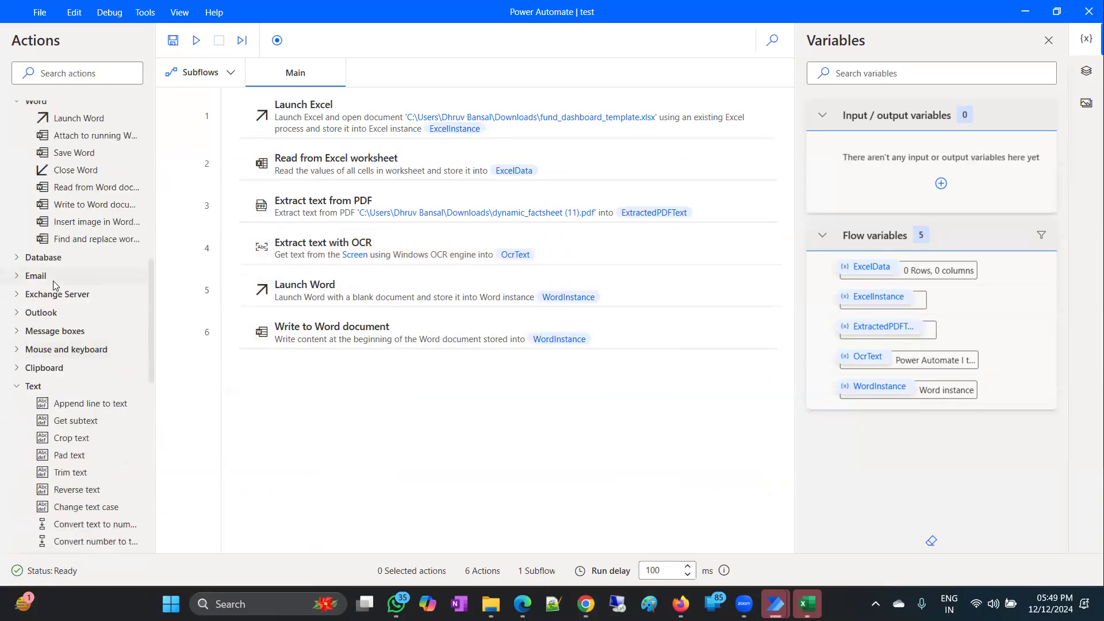
scroll(53, 286, up, 4)
click(72, 74)
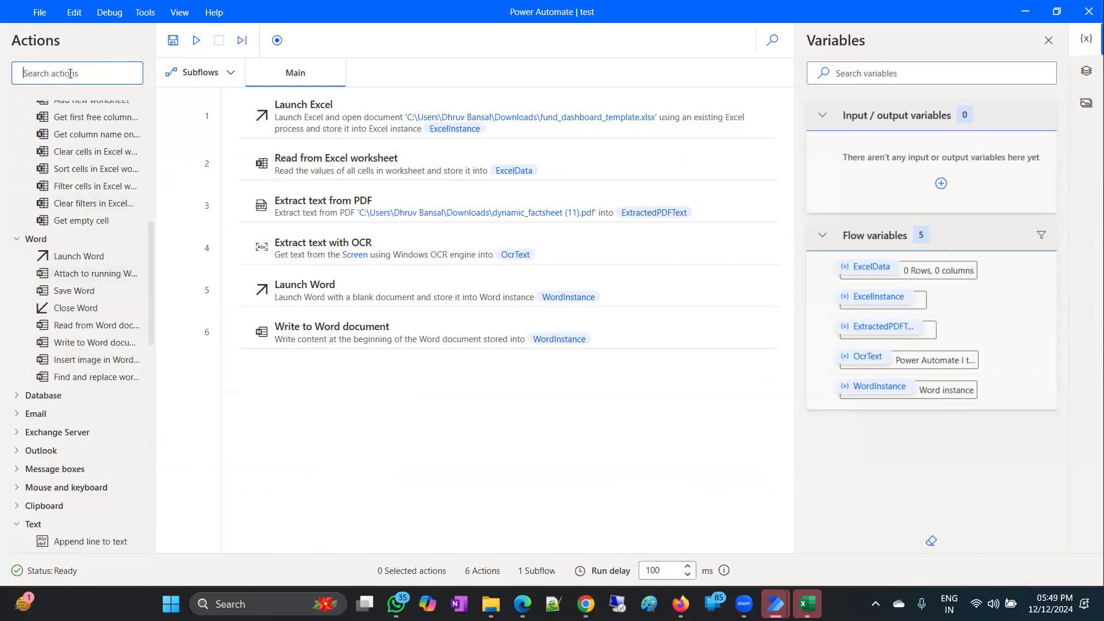
text(launch)
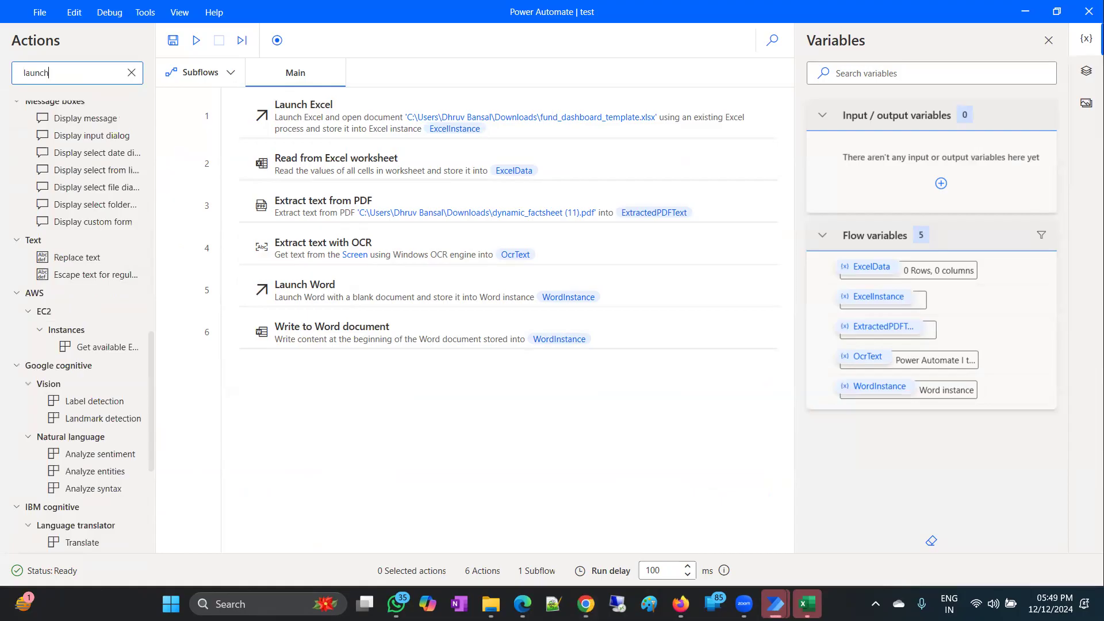
drag(103, 160, 500, 356)
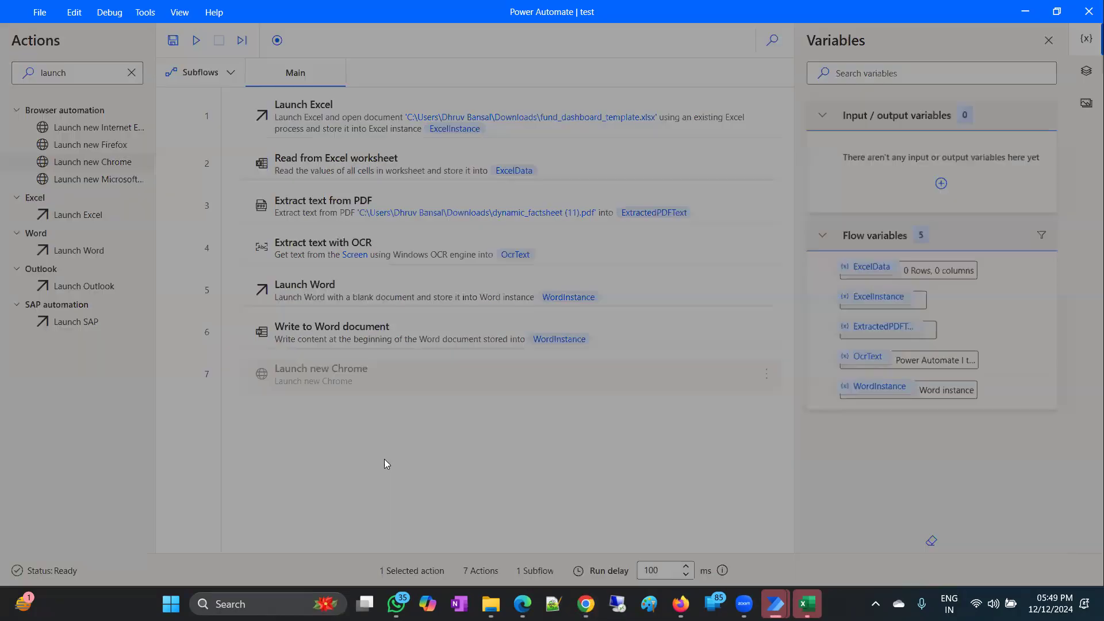
right_click(505, 243)
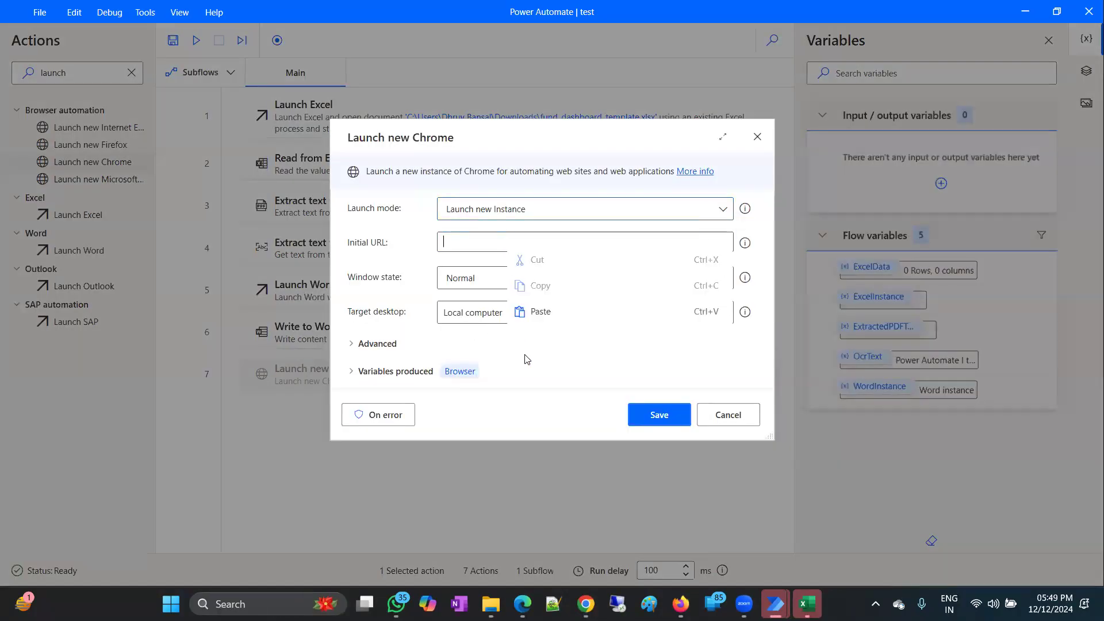
click(541, 313)
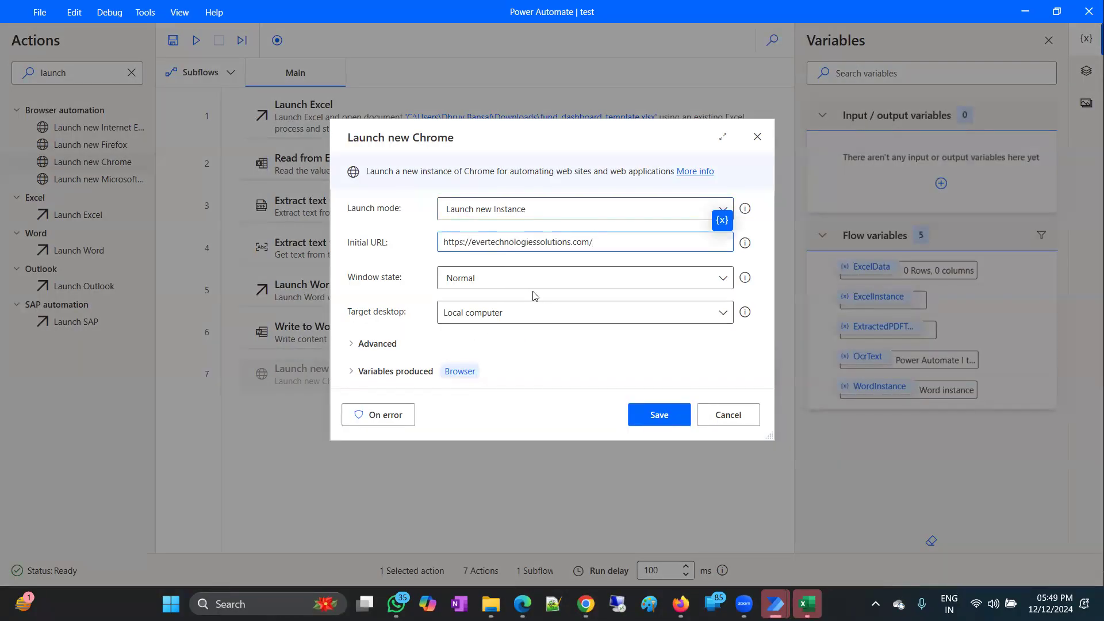
click(532, 286)
click(477, 319)
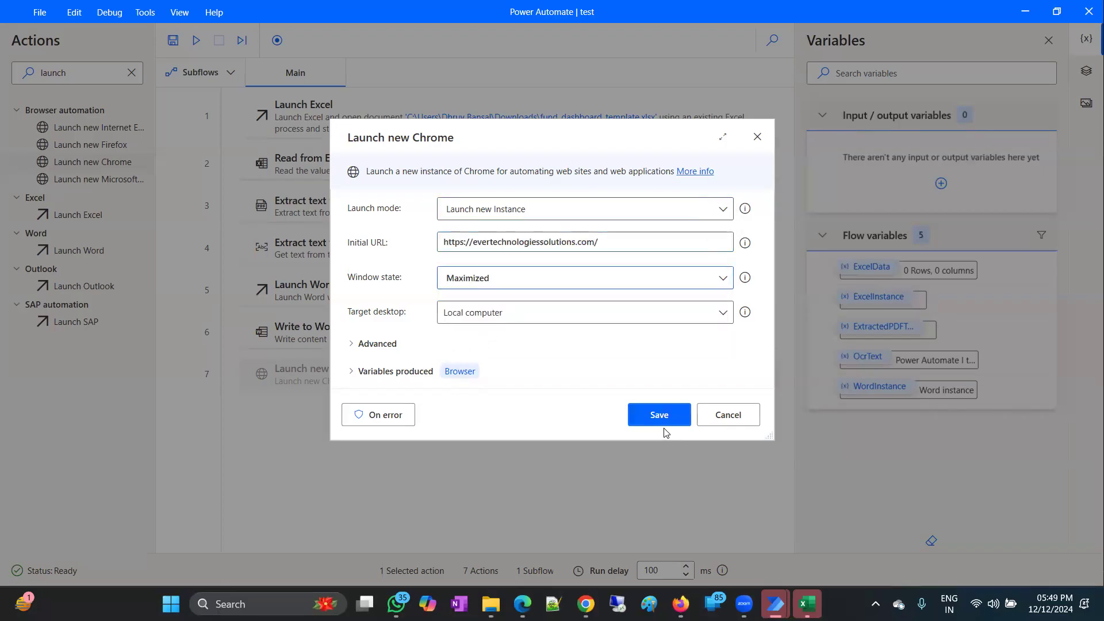
click(574, 311)
click(554, 388)
click(678, 421)
Reorder steps to Chrome launch, OCR, Launch Word, then Write OcrText to Word.
drag(333, 247, 348, 408)
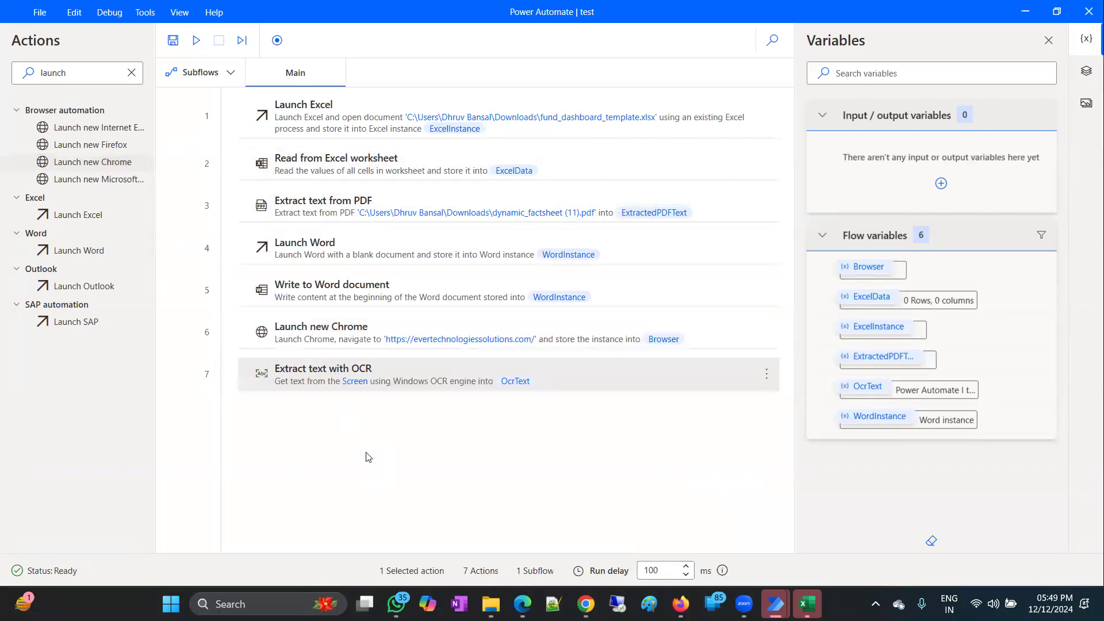
drag(381, 291, 470, 428)
double_click(401, 375)
click(451, 257)
click(664, 409)
drag(419, 258, 405, 359)
click(506, 514)
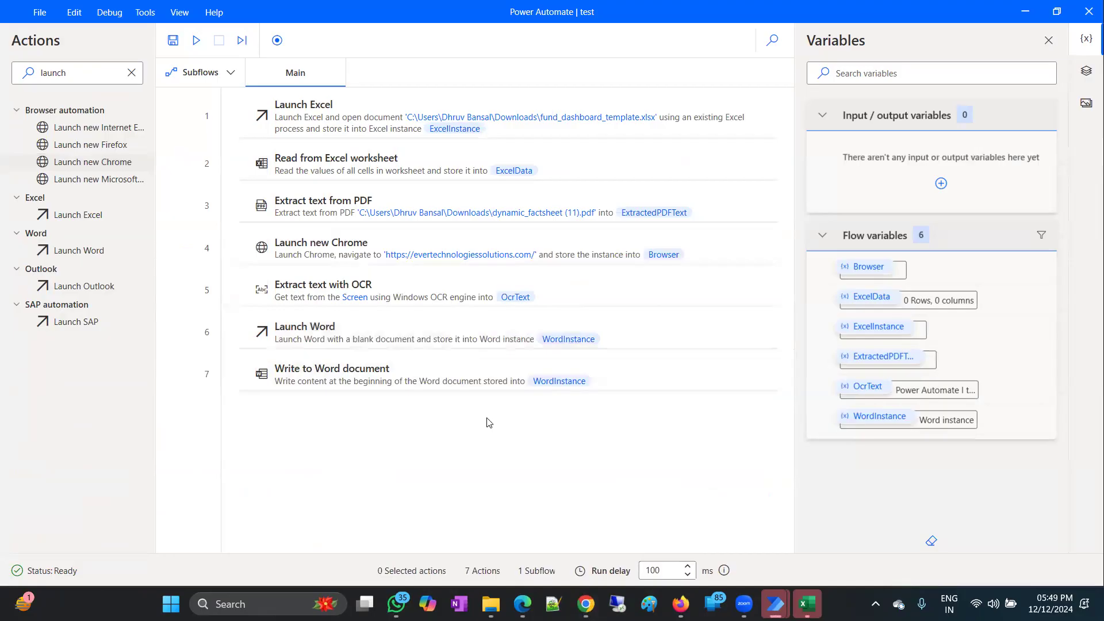
Run the flow from the Launch new Chrome step, check the Word output, then minimize Word and Chrome.
right_click(343, 241)
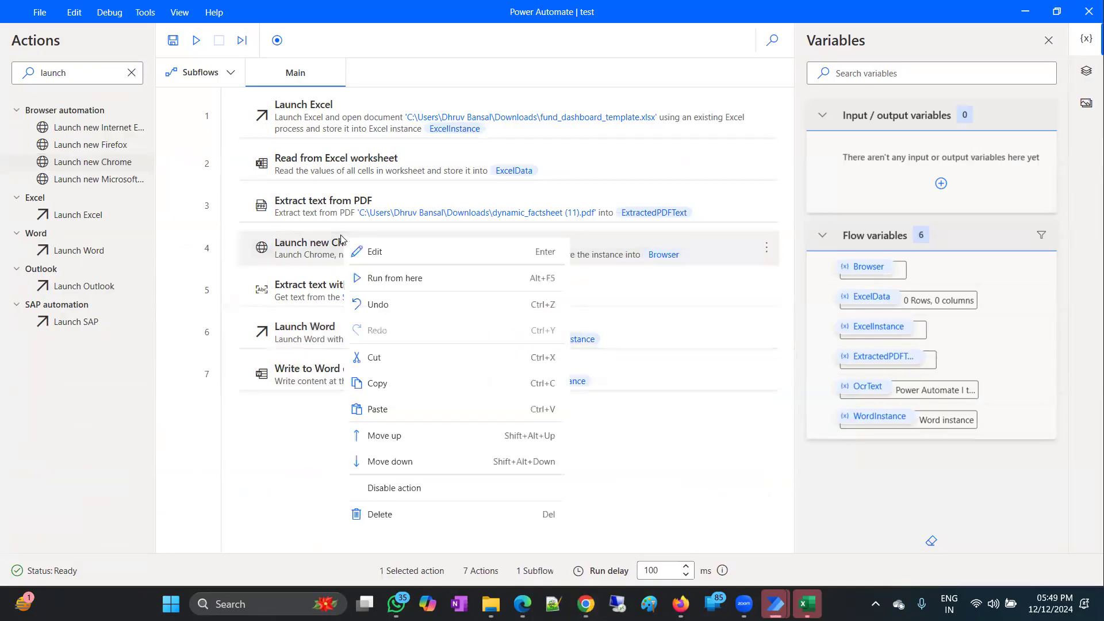
click(389, 287)
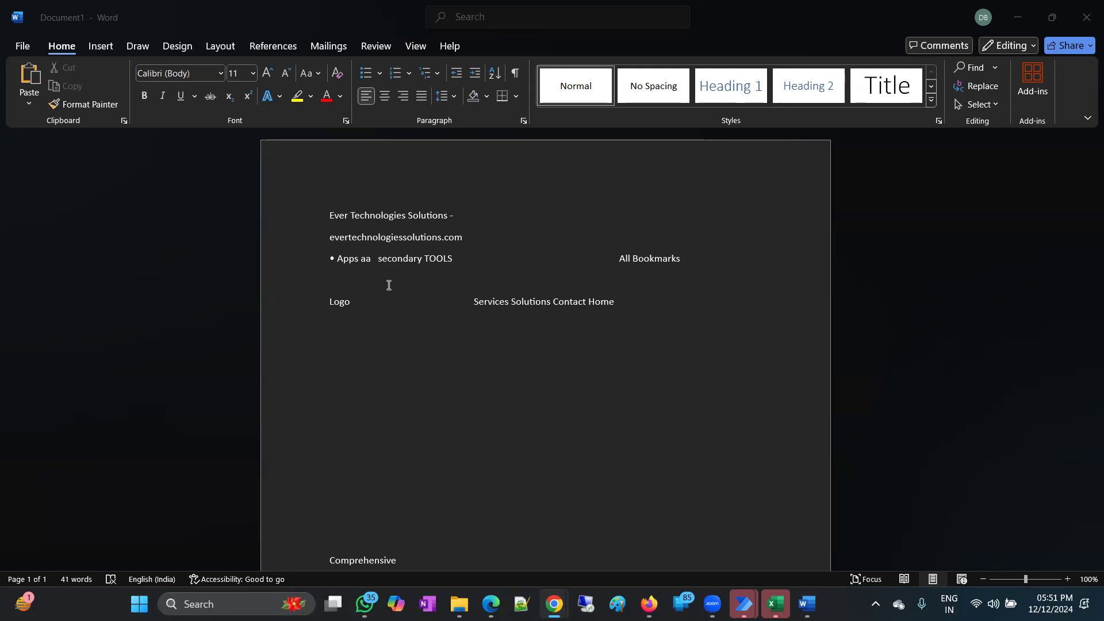
click(1005, 25)
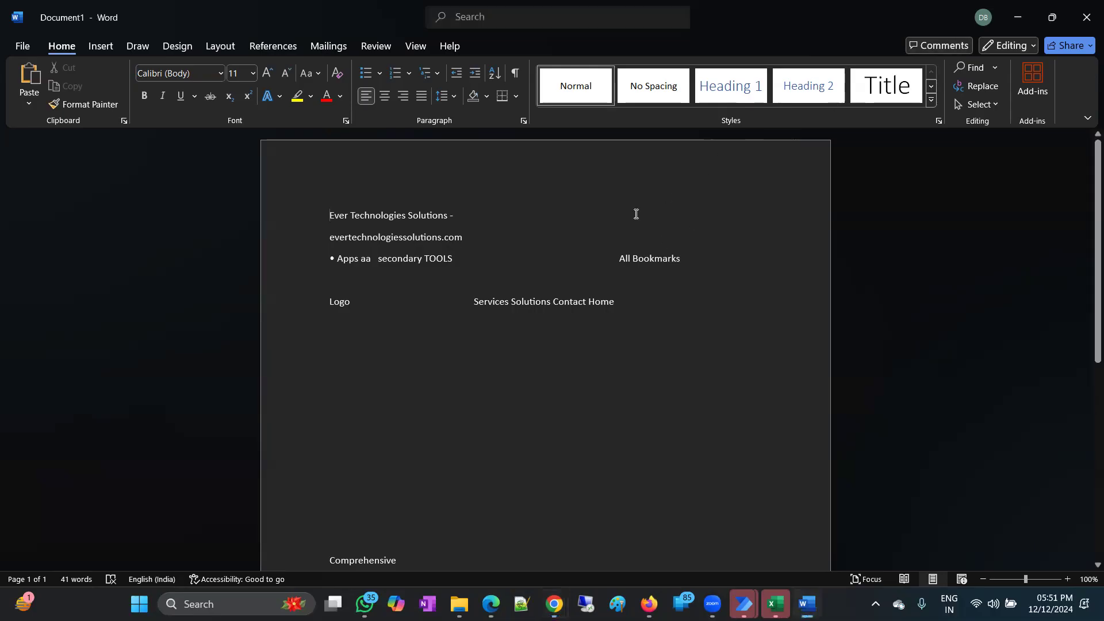
click(1019, 19)
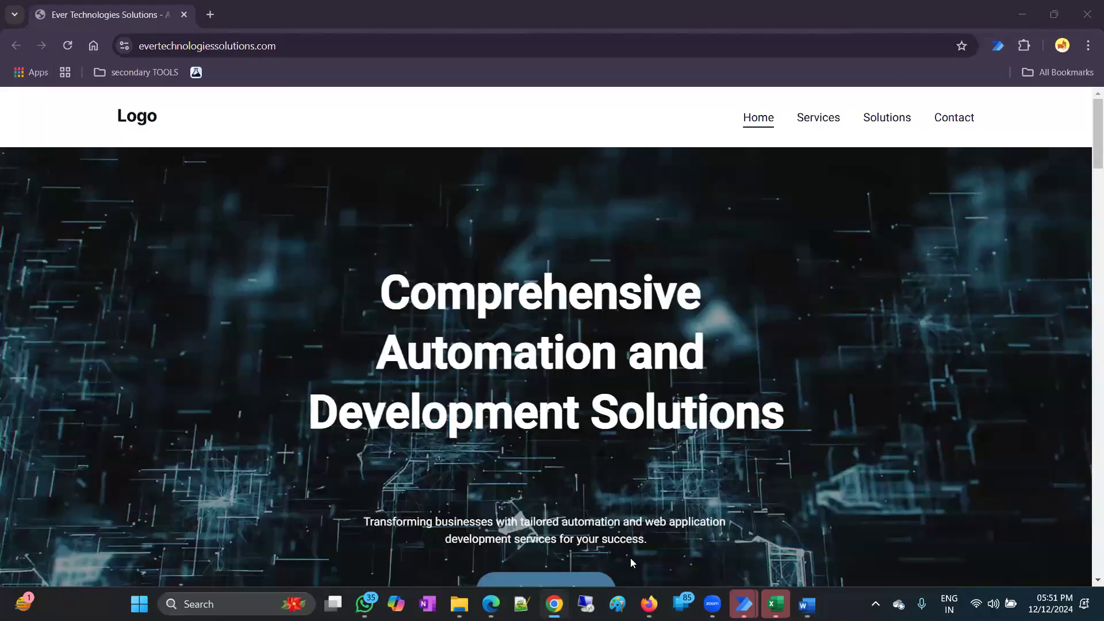
click(1027, 6)
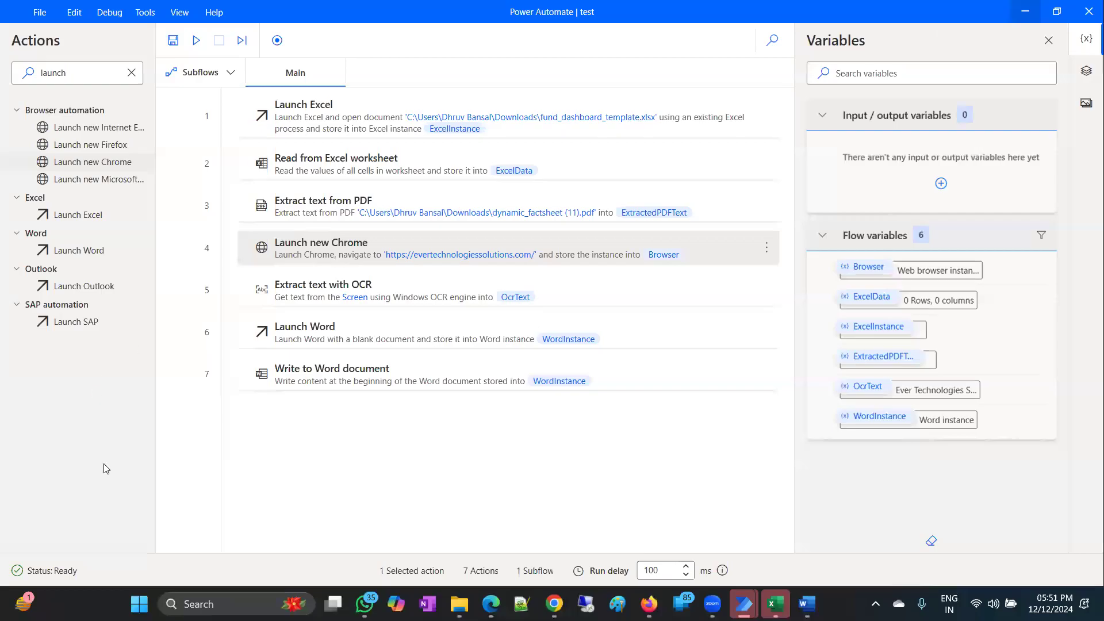
click(259, 456)
Clear the text in the Search actions box.
click(136, 74)
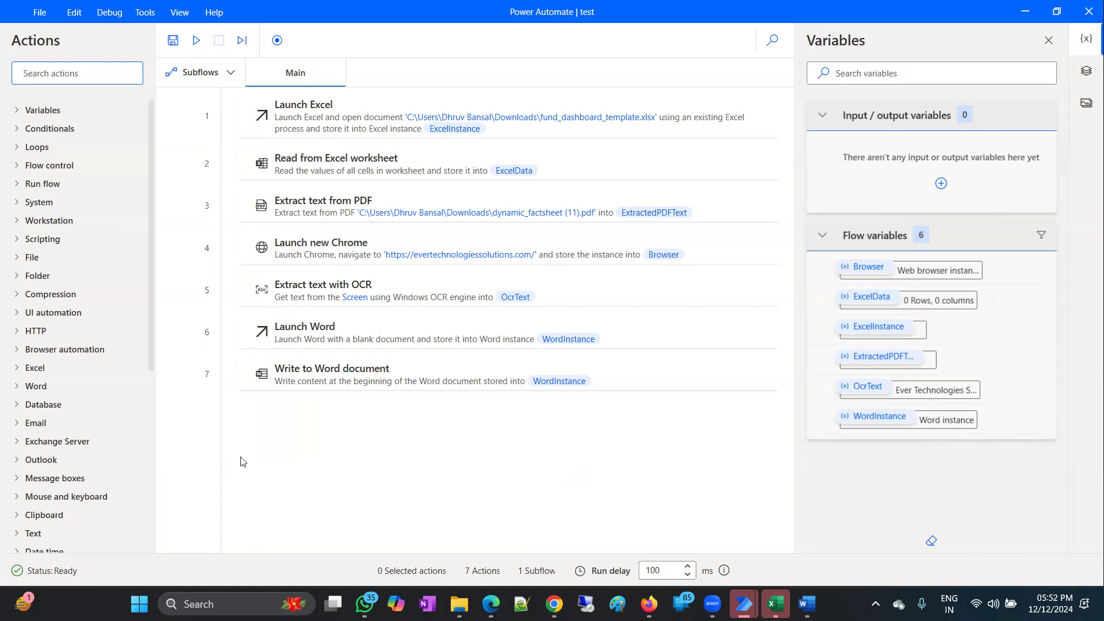
Expand the File and Database action groups to show the SQL connection actions.
click(16, 255)
scroll(129, 311, down, 3)
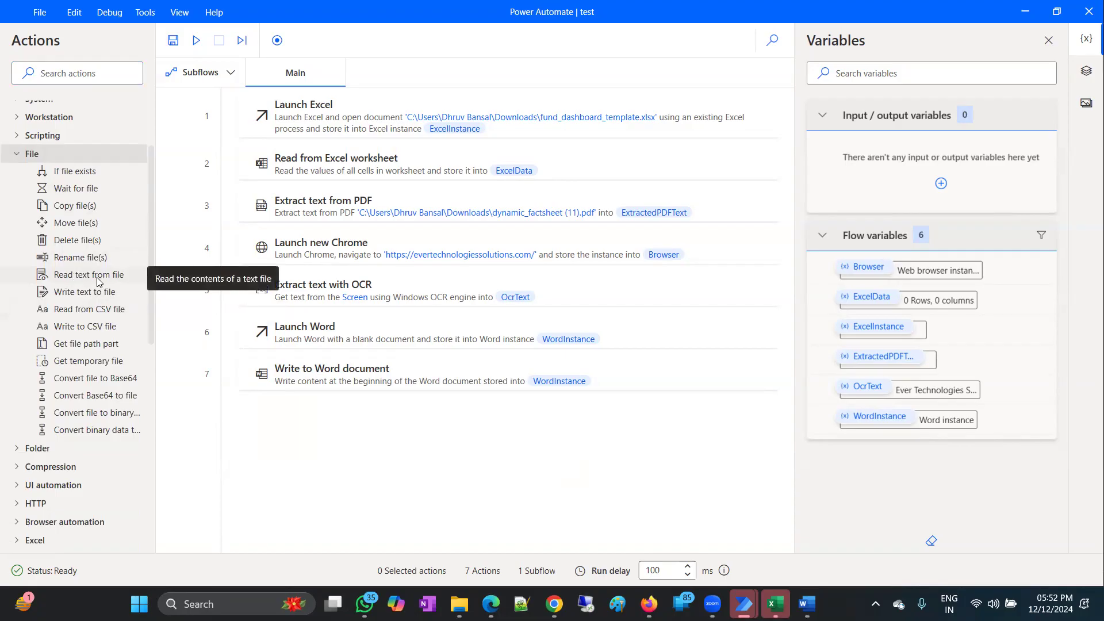
scroll(97, 434, down, 5)
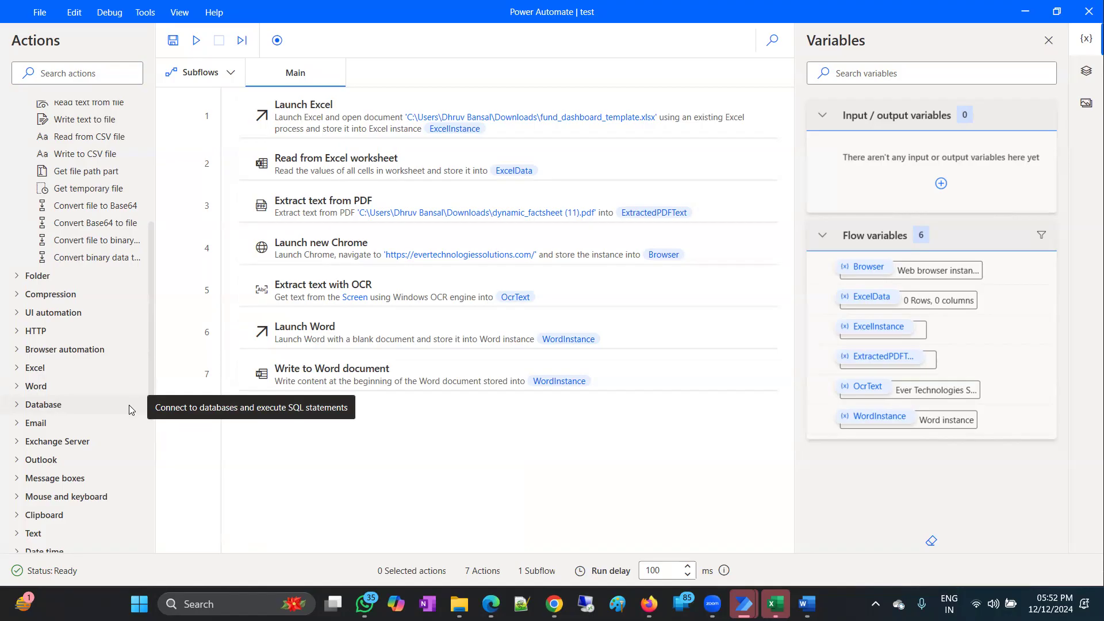
scroll(62, 347, down, 3)
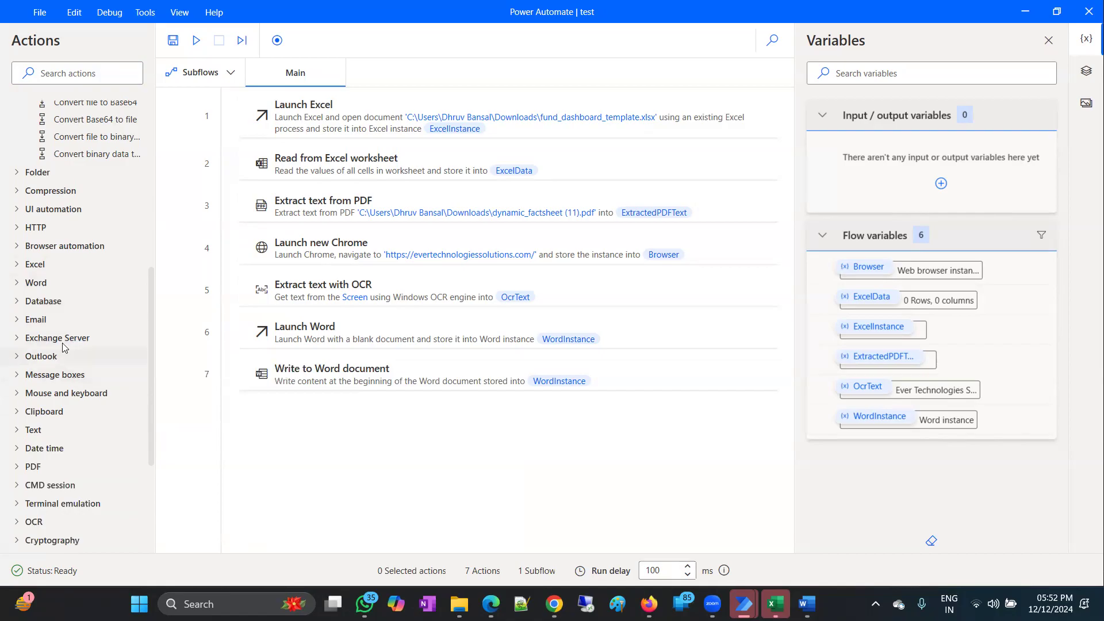
click(14, 303)
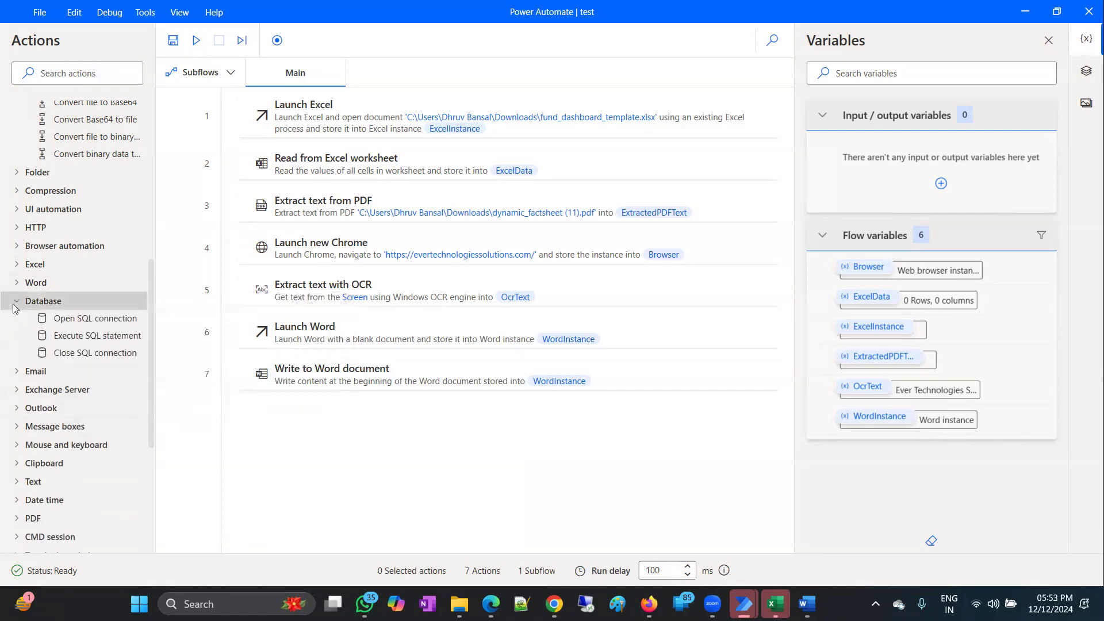